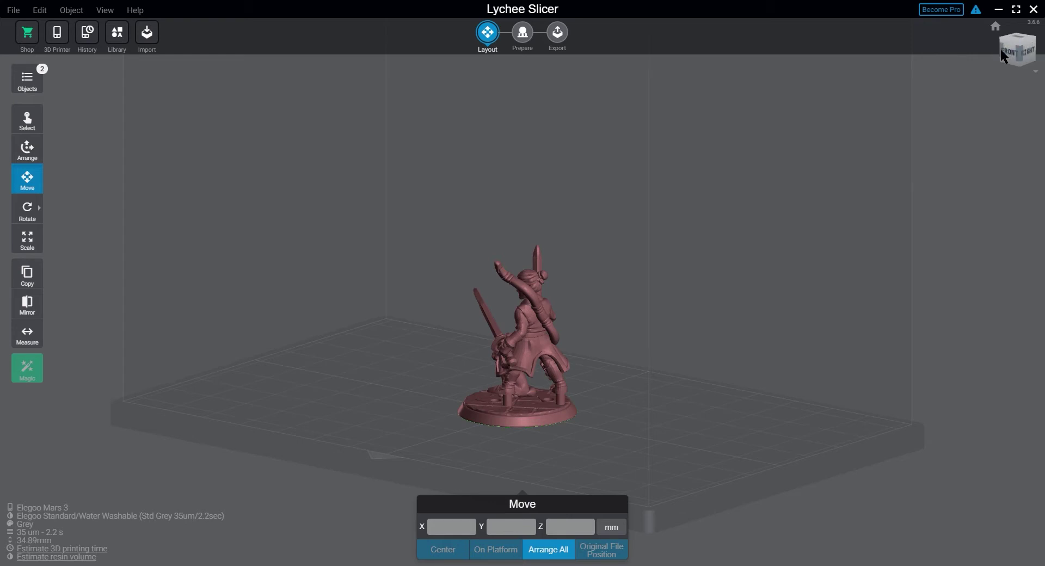
Examine the assembled miniature on the build plate from the side, the top and the default home view, including close up.
click(1023, 57)
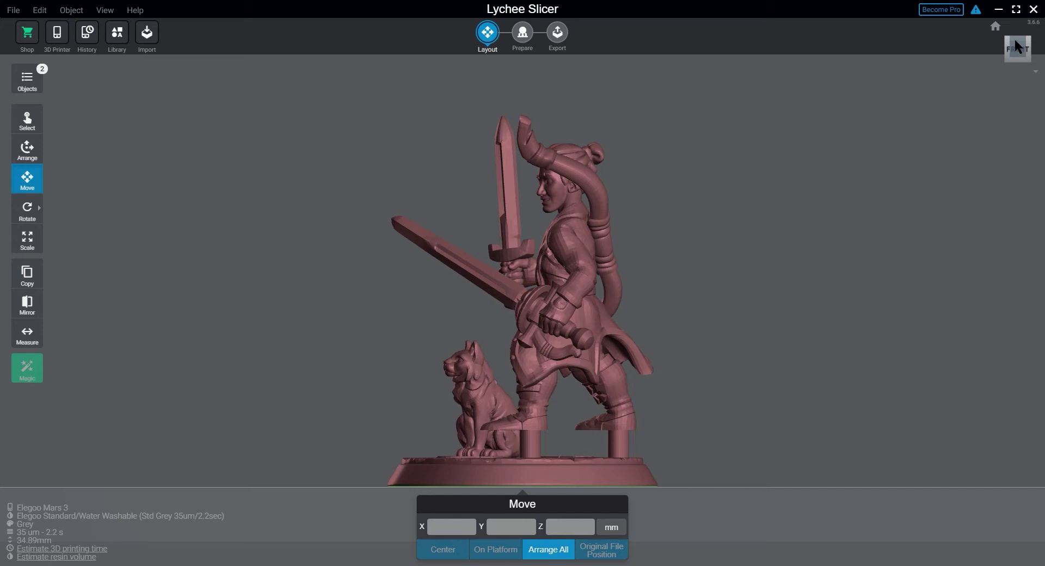
click(1016, 42)
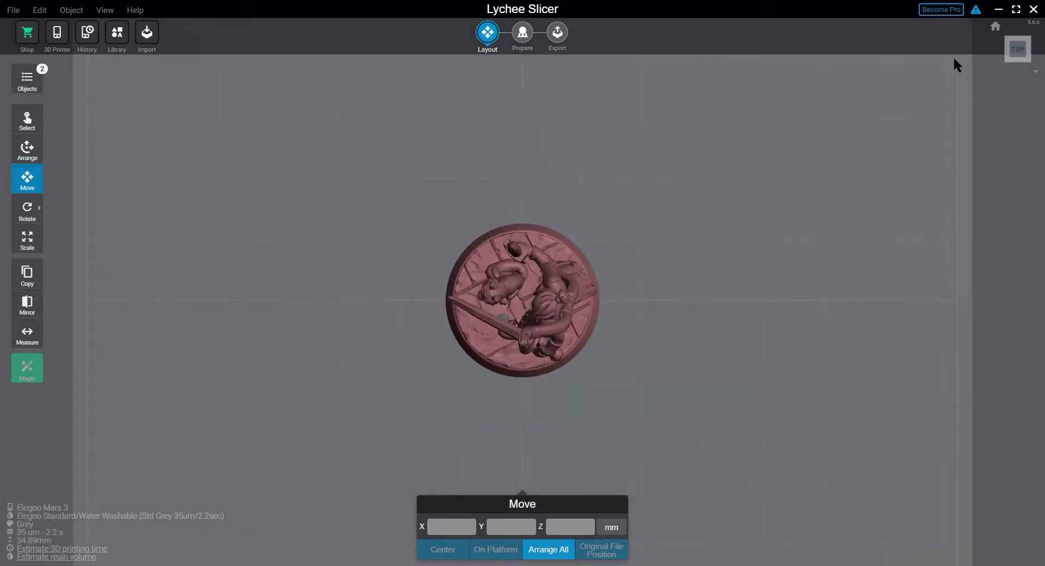
click(994, 26)
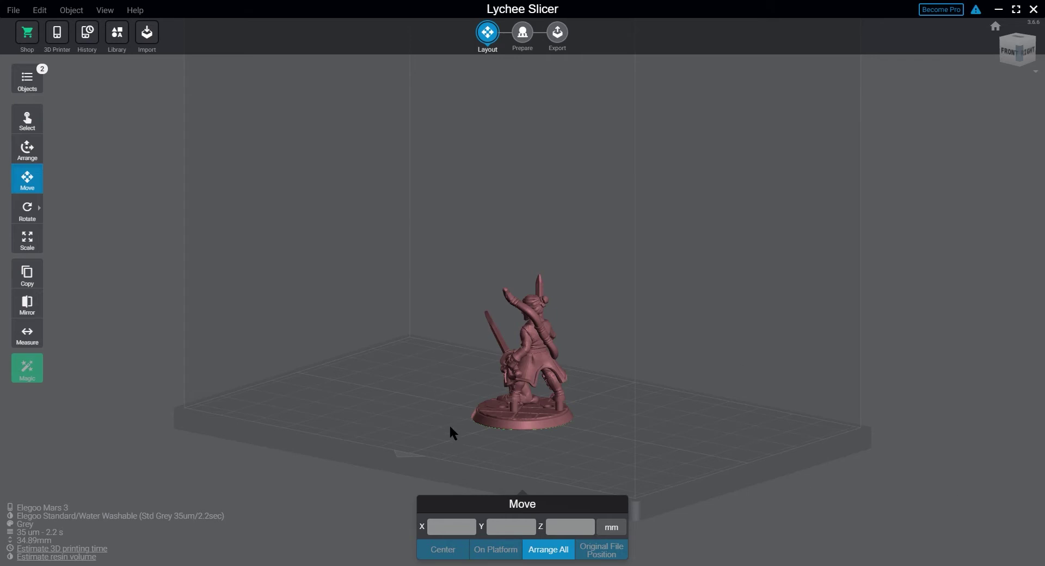
drag(453, 419, 408, 329)
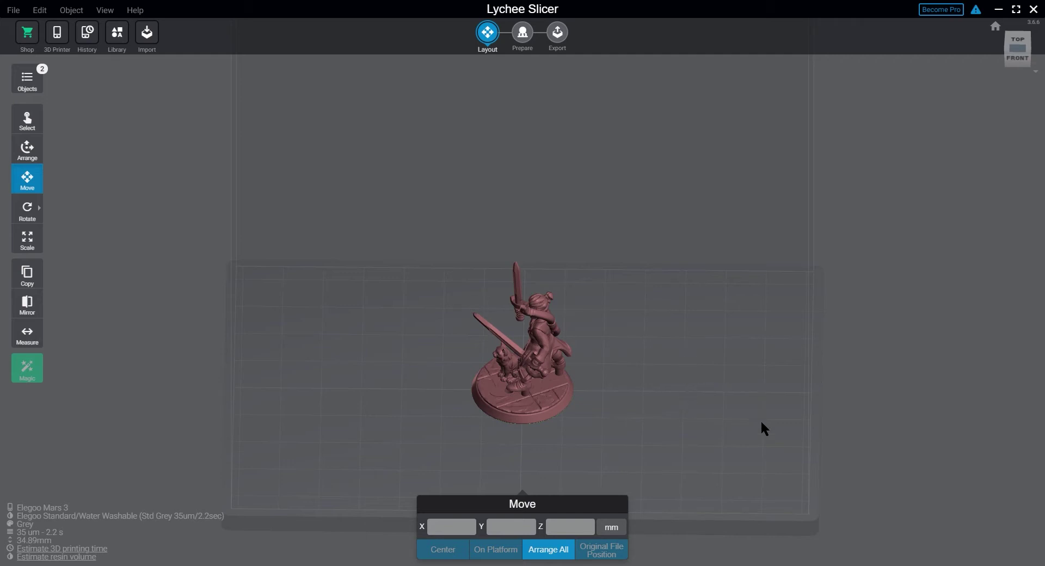
middle_drag(438, 422, 410, 337)
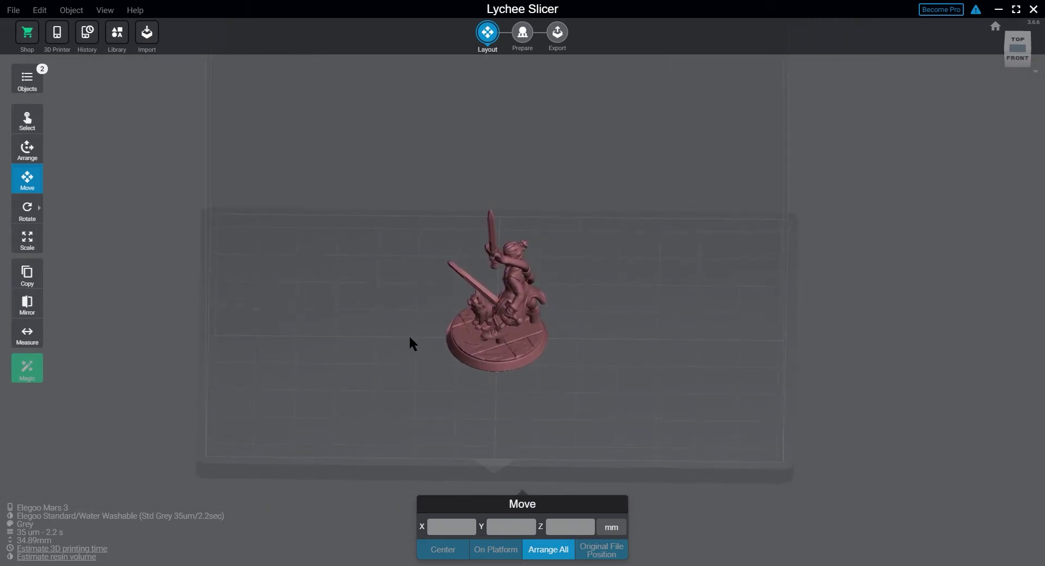
scroll(450, 398, up, 3)
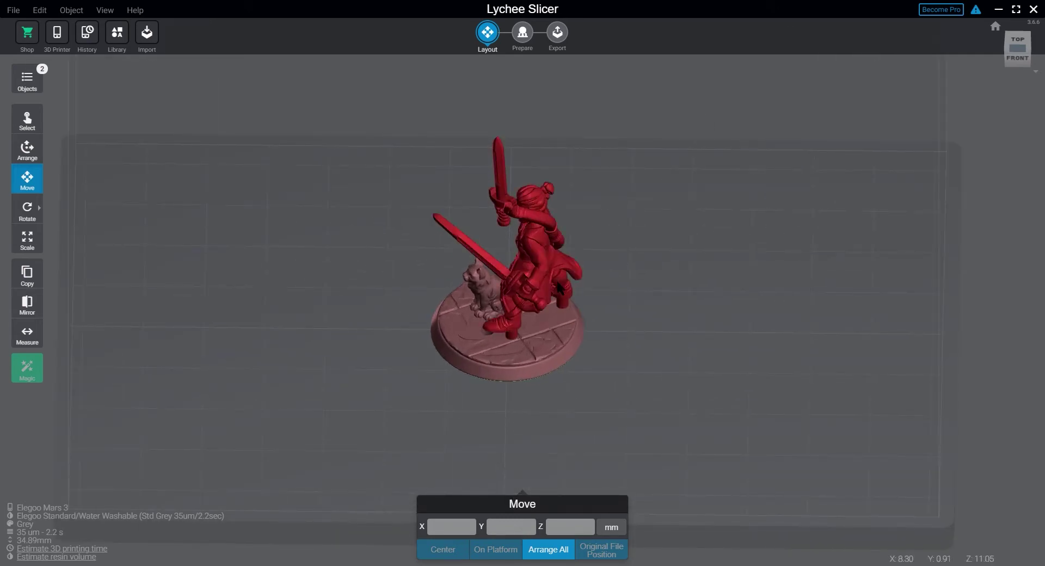
click(529, 38)
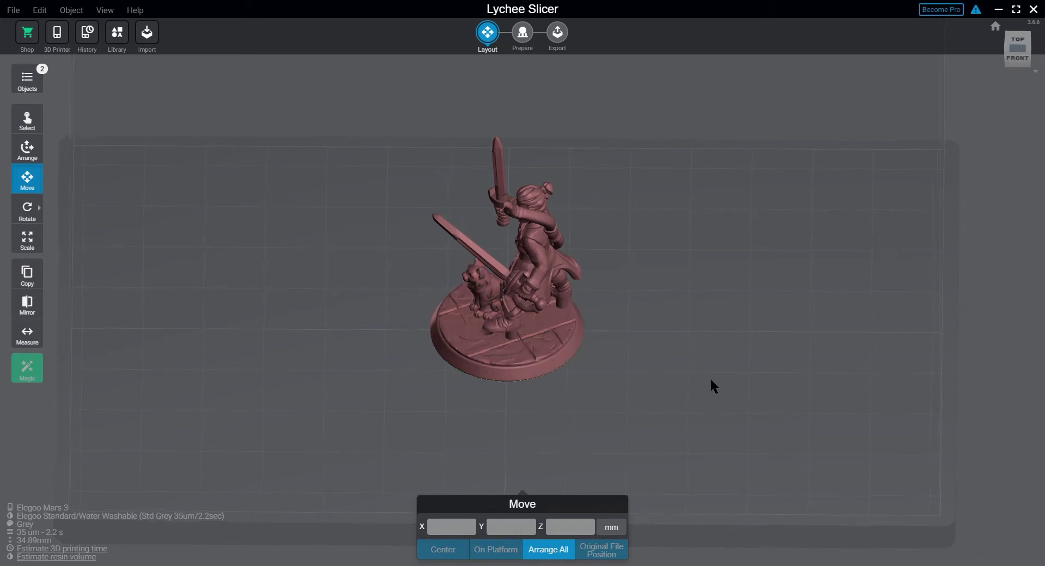
Move the cat base beside the figure to about X -22.92, Y 2.55 mm and repair its mesh.
right_drag(712, 381, 756, 369)
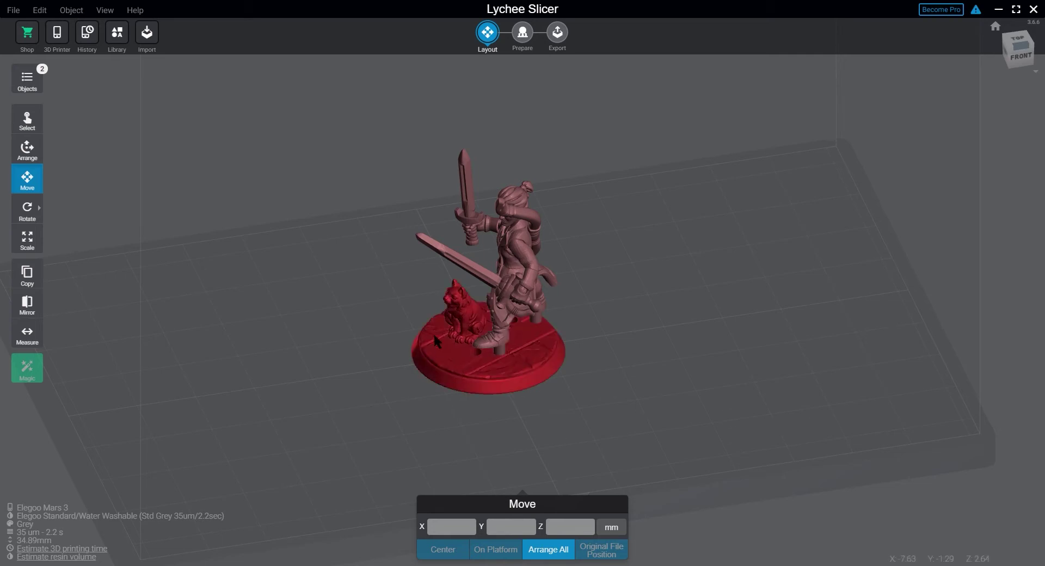
drag(470, 350, 332, 363)
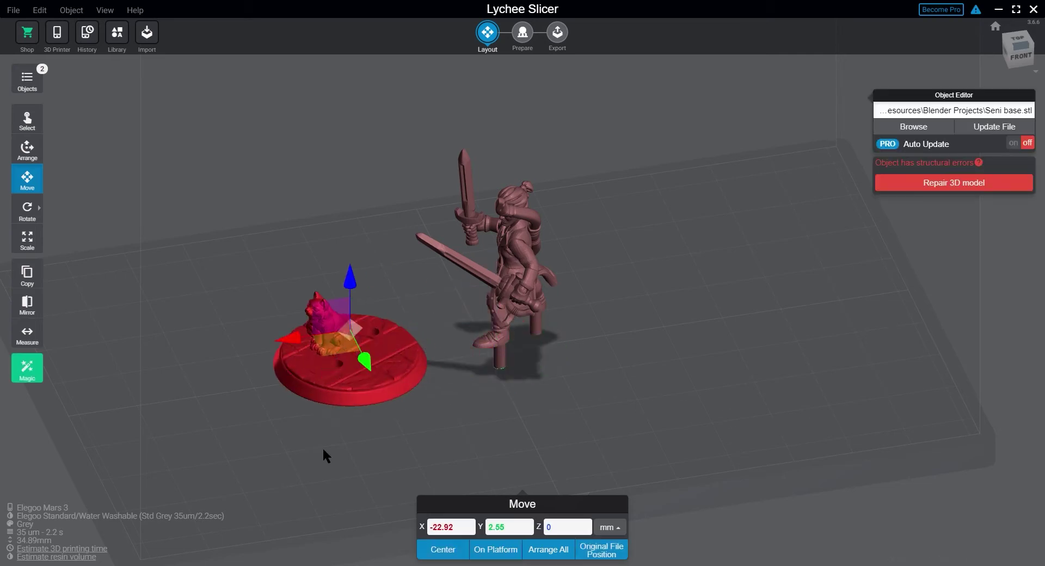
click(973, 184)
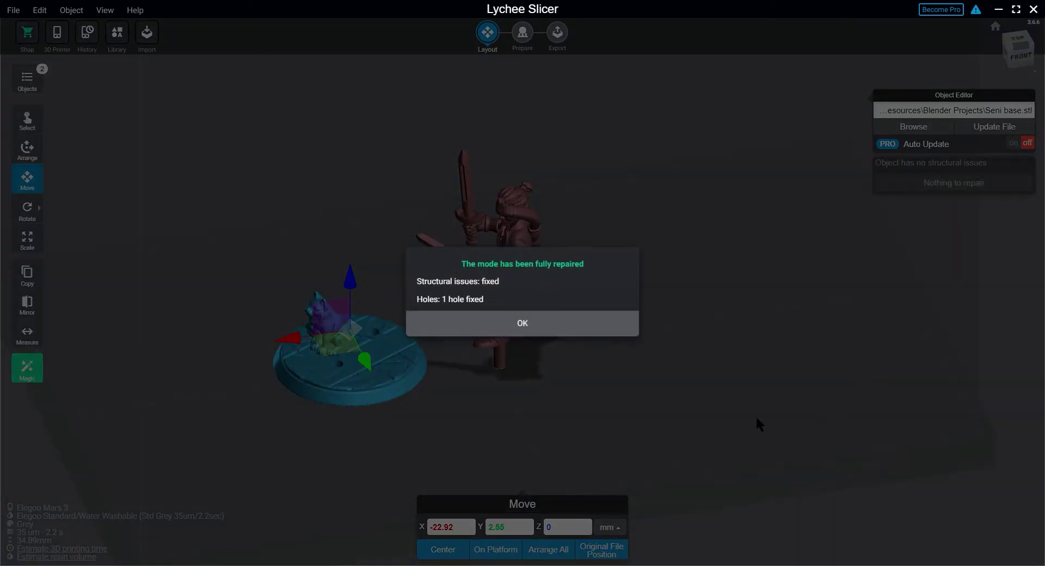
click(548, 326)
Repair the structural errors of the sword-wielding body model.
click(518, 235)
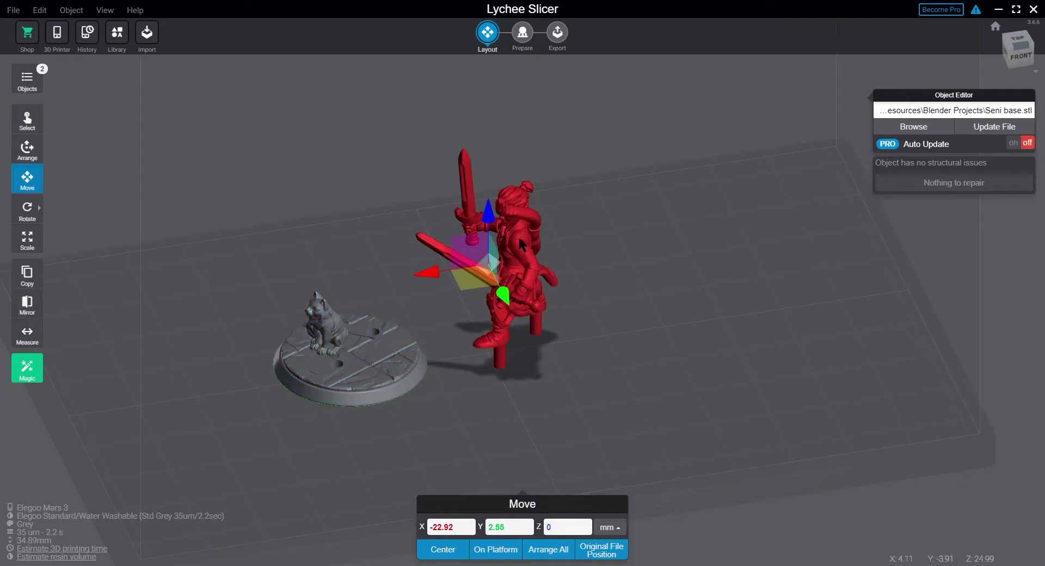
click(954, 183)
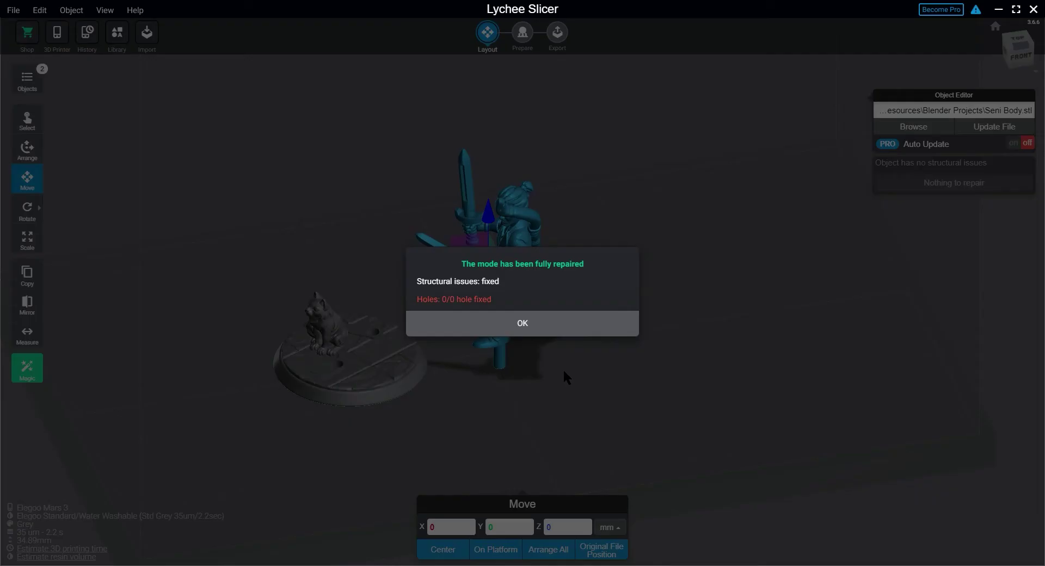
click(527, 328)
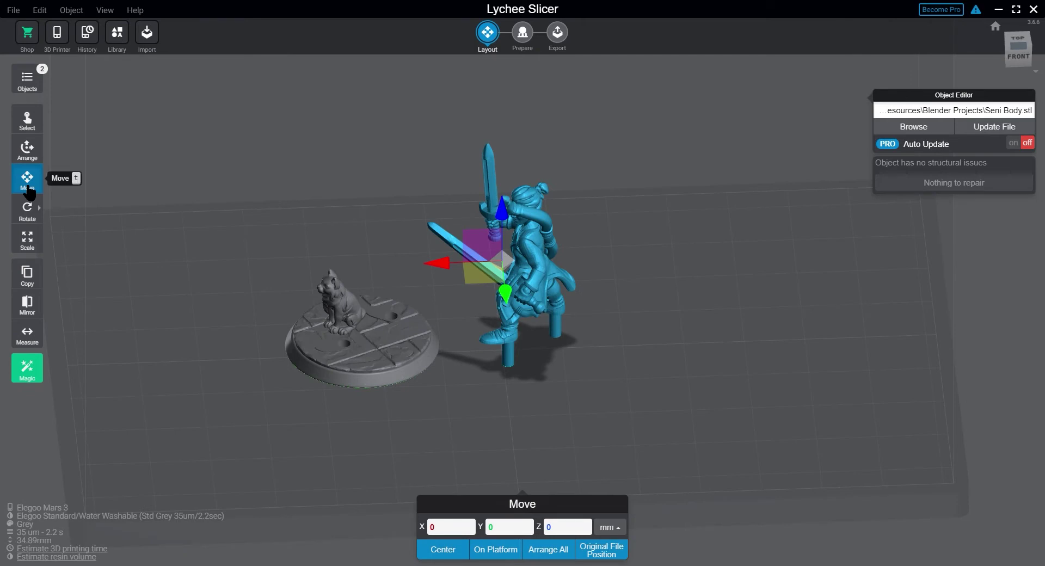
Try rotating the body about its Z axis and tilting it sideways, and reset its rotation.
click(27, 213)
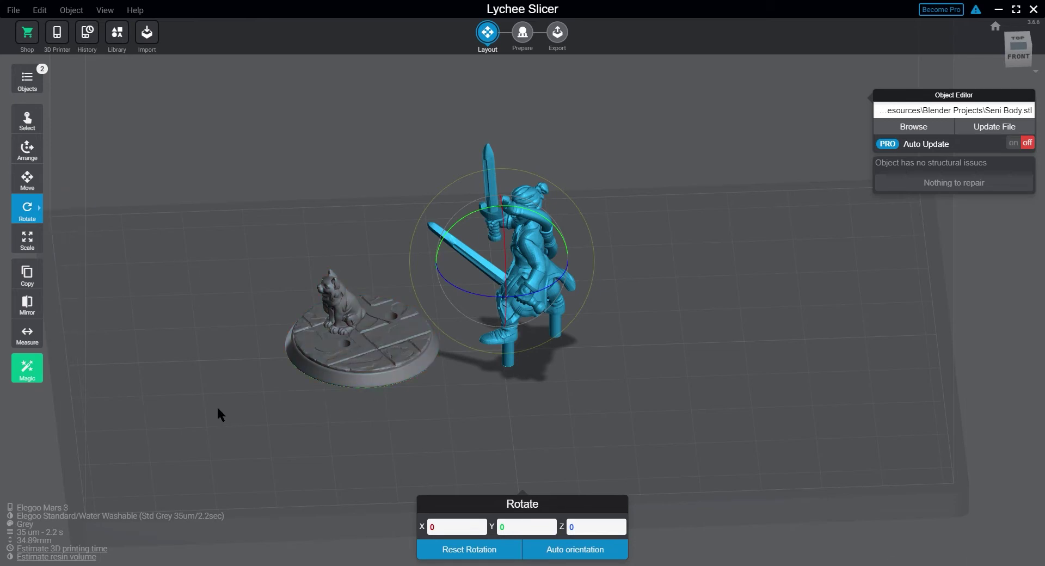
key(ctrl+a)
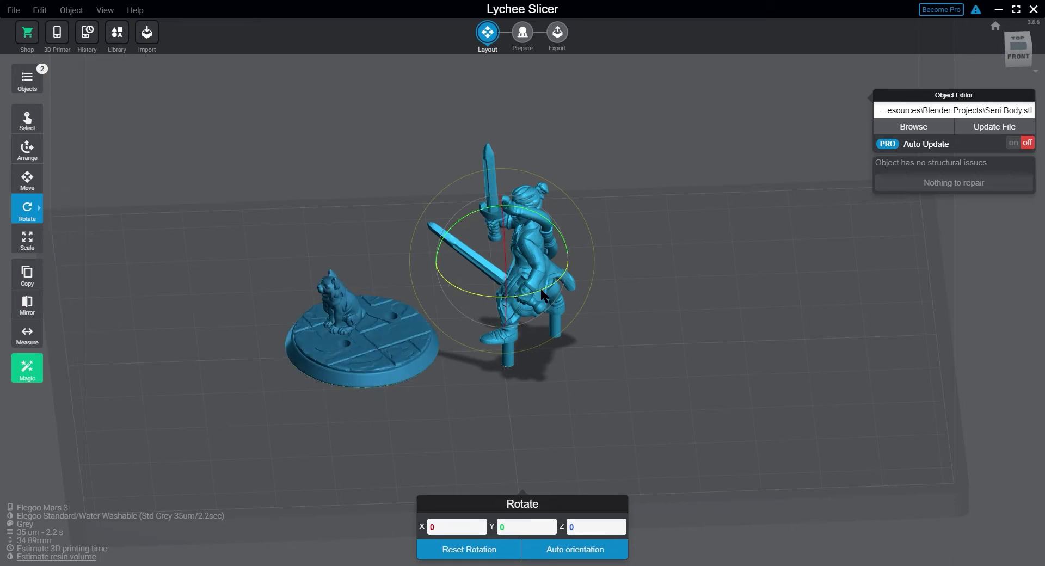
click(500, 228)
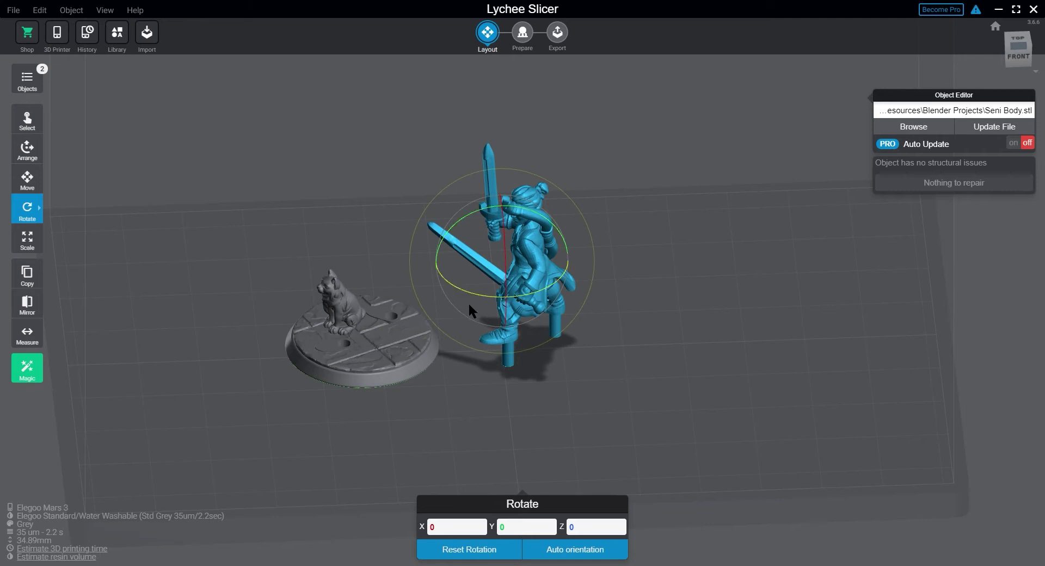
drag(469, 295, 492, 331)
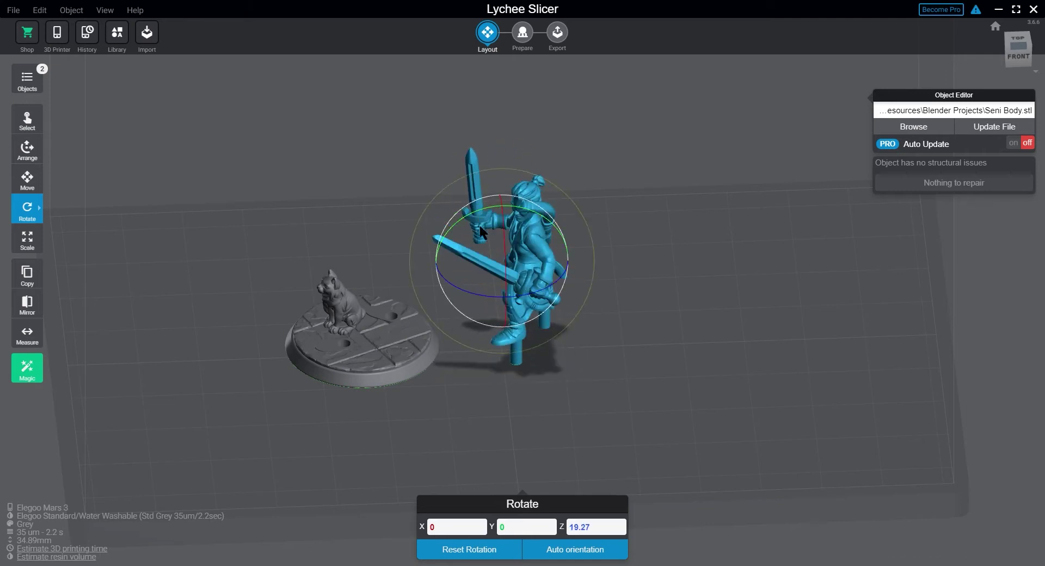
drag(485, 210, 516, 210)
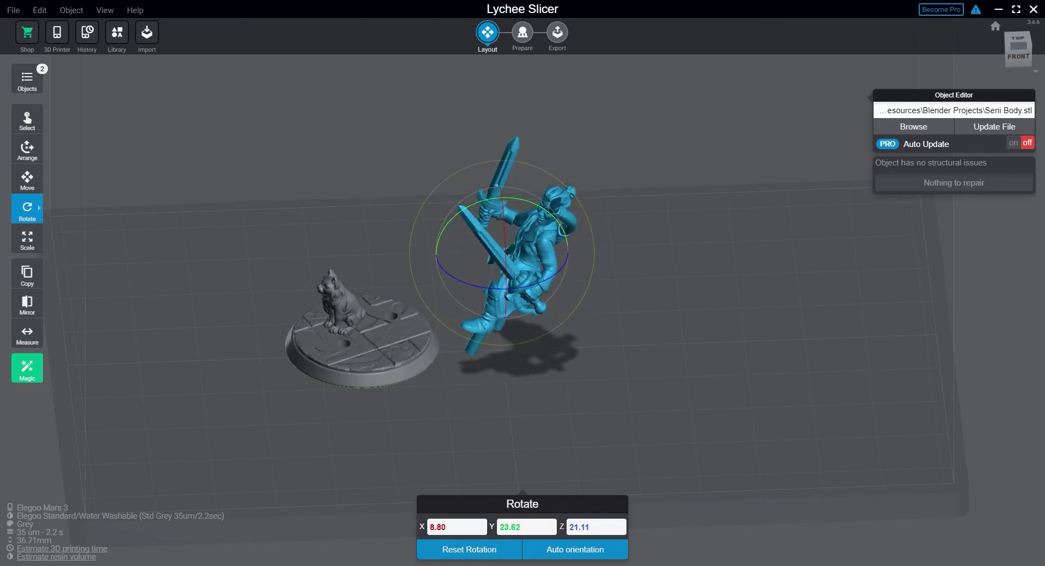
click(486, 551)
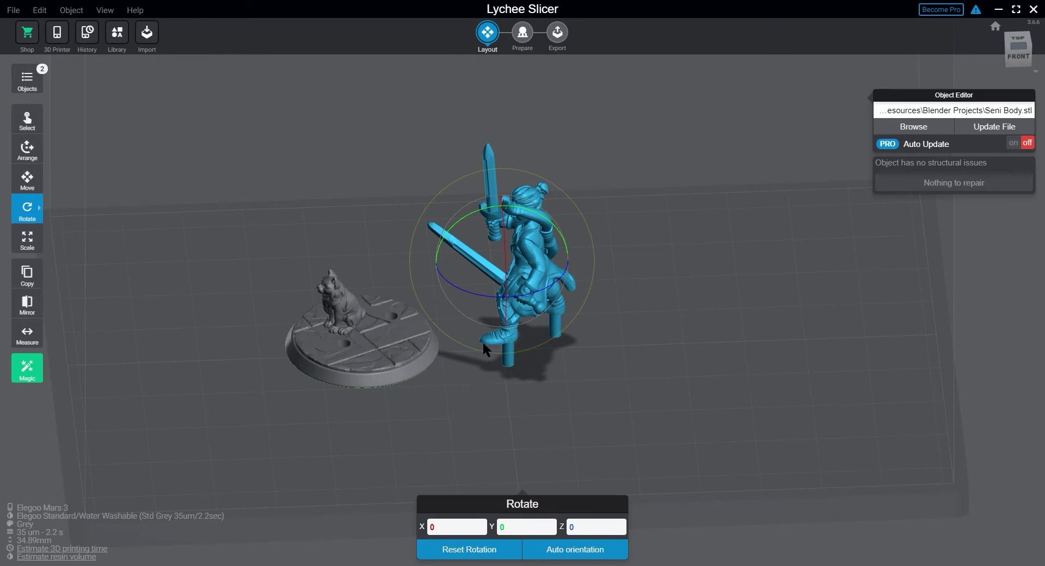
Tilt the body to a rotation of about X 0.22, Y 17.68, Z -4.48 and show its scale values.
drag(592, 438, 598, 387)
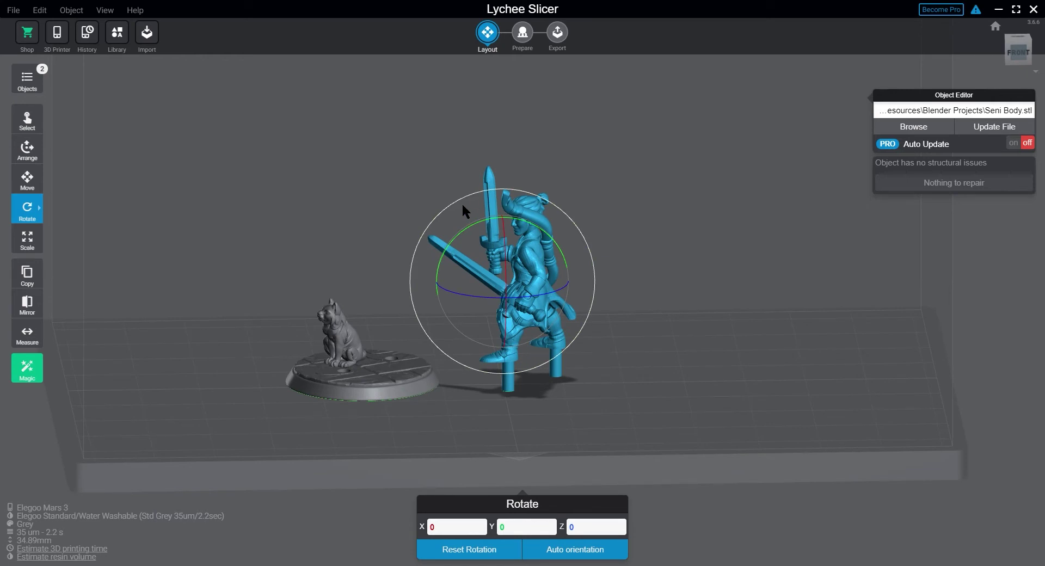
drag(462, 198, 730, 393)
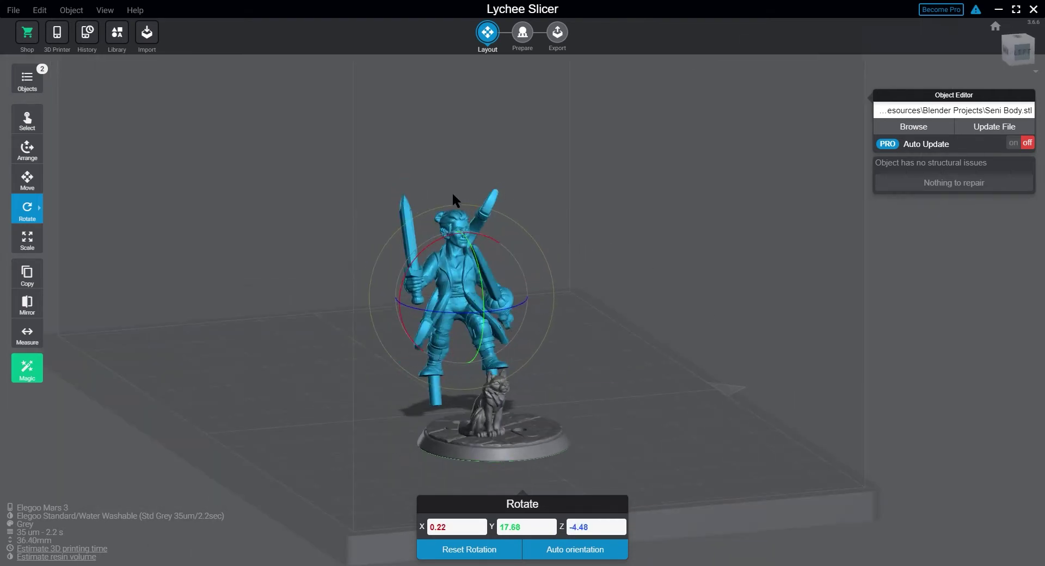
mouse_move(443, 214)
mouse_down()
mouse_move(518, 218)
mouse_move(417, 203)
mouse_move(443, 207)
mouse_up()
click(29, 240)
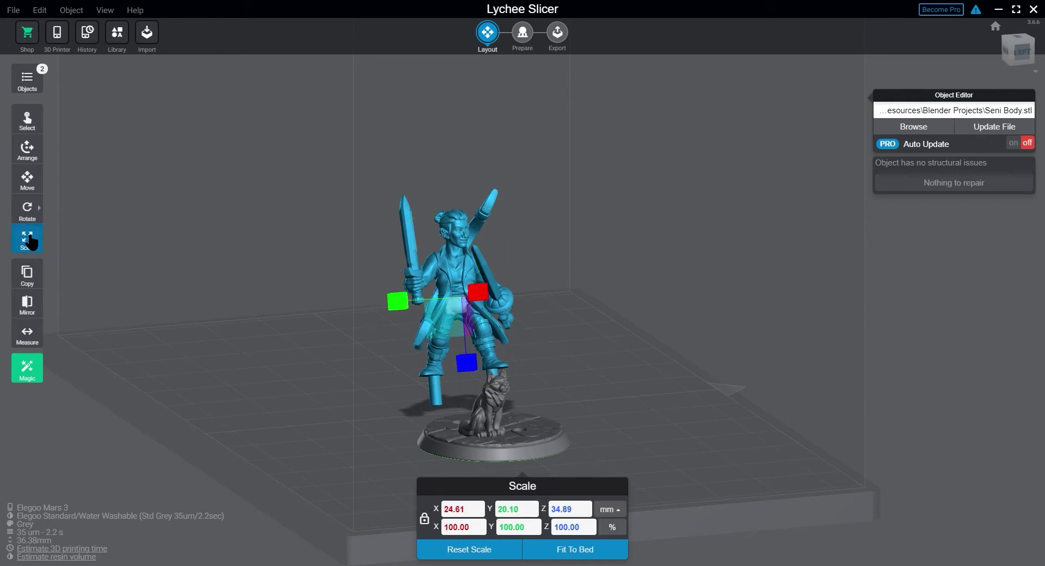
mouse_move(40, 279)
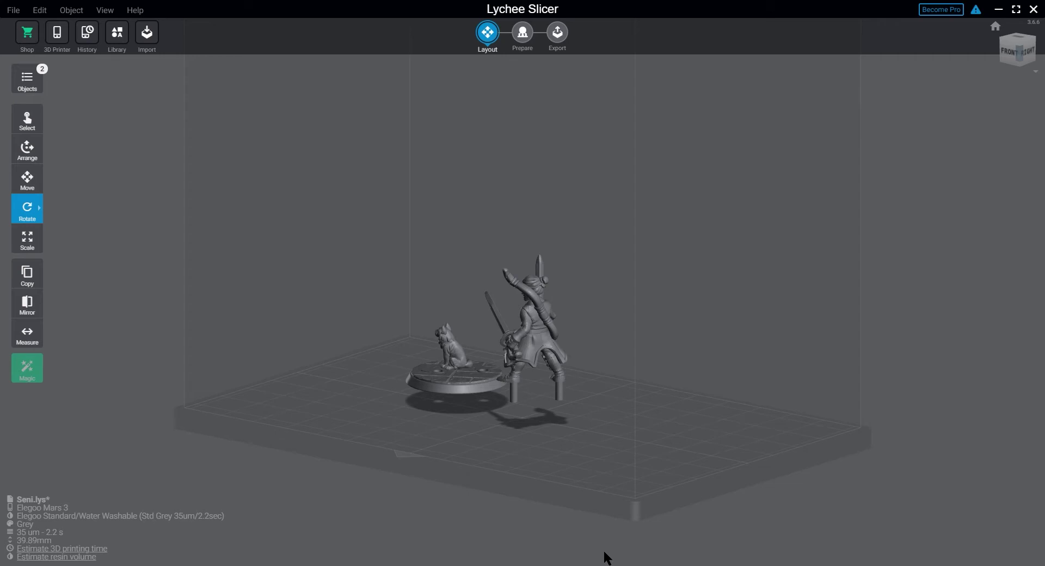
Rotate the body until it lies nearly horizontal, at about X -19.45, Y 89.48, Z -42.02.
click(530, 328)
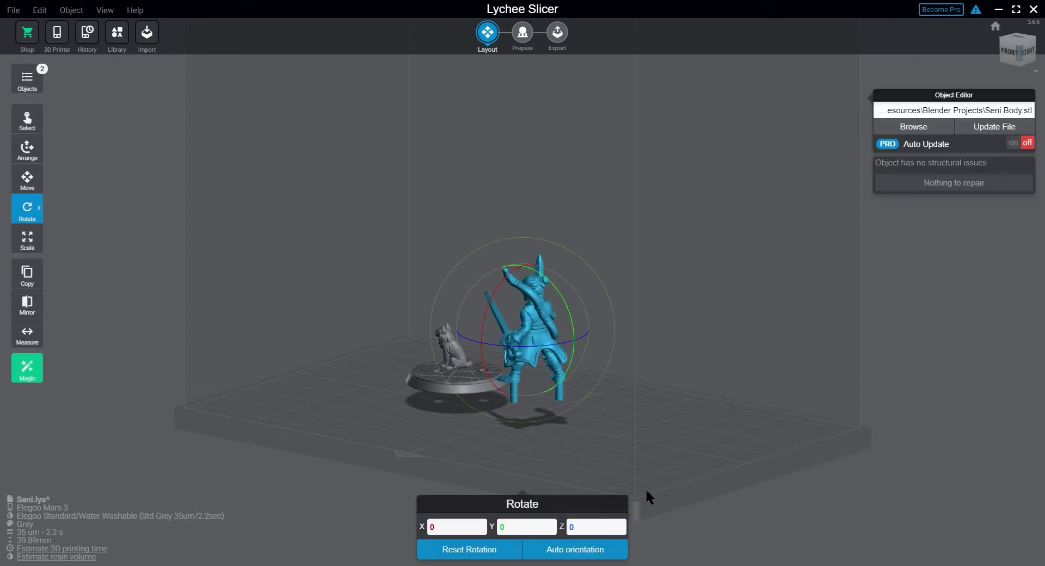
click(593, 479)
drag(501, 451, 624, 438)
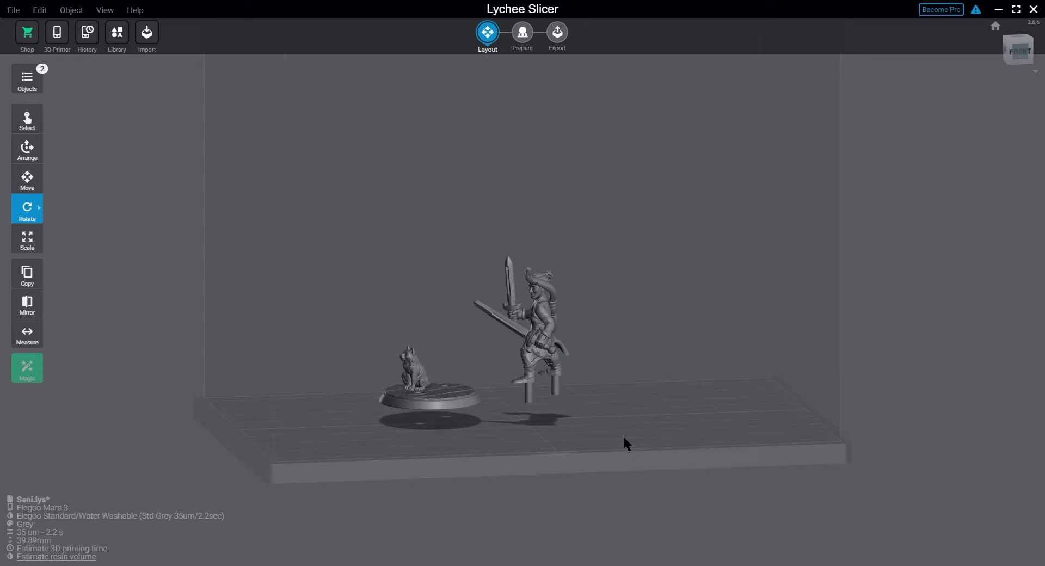
click(532, 329)
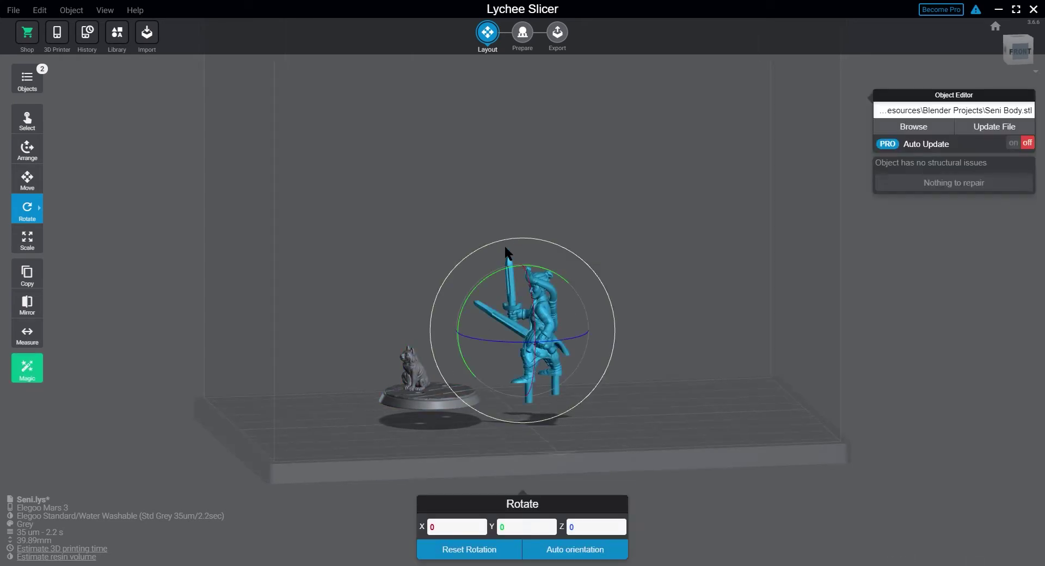
drag(506, 237, 699, 312)
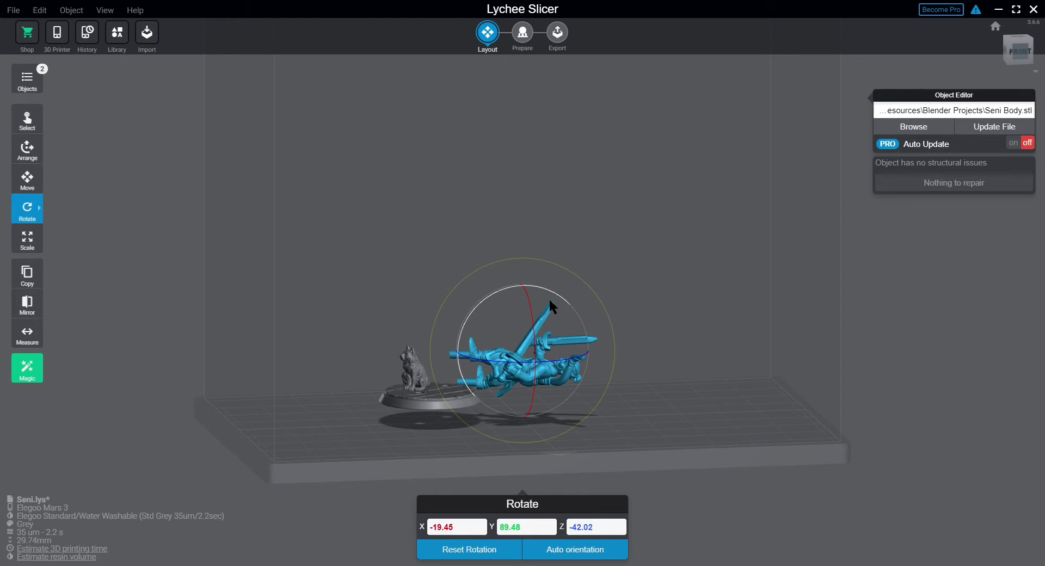
click(691, 411)
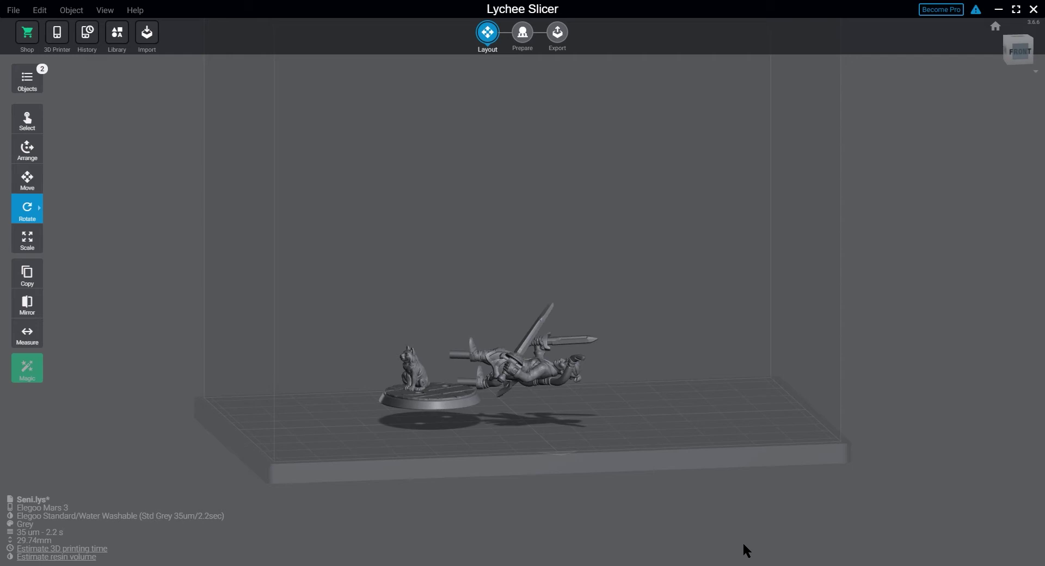
Tilt the cat base to a rotation of about X 5.64, Y 40.98, Z -2.10.
right_click(490, 439)
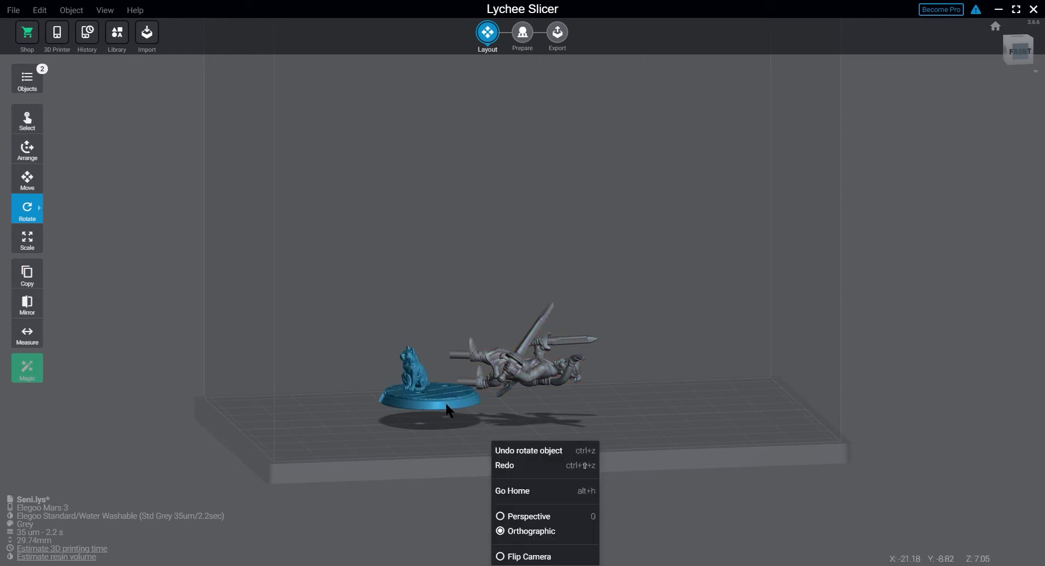
click(445, 405)
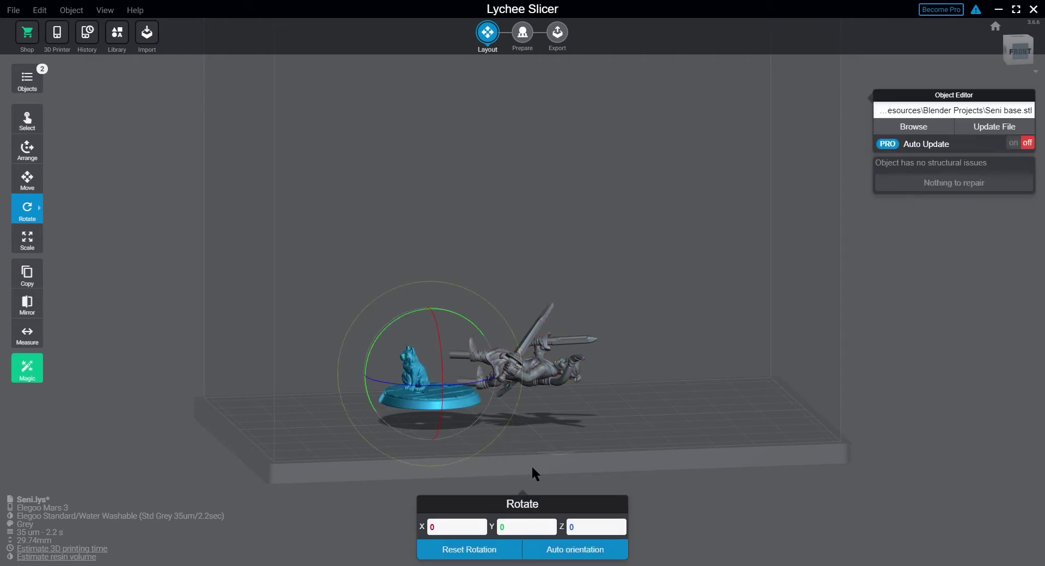
mouse_move(540, 449)
mouse_down()
mouse_move(541, 397)
mouse_move(540, 437)
mouse_up()
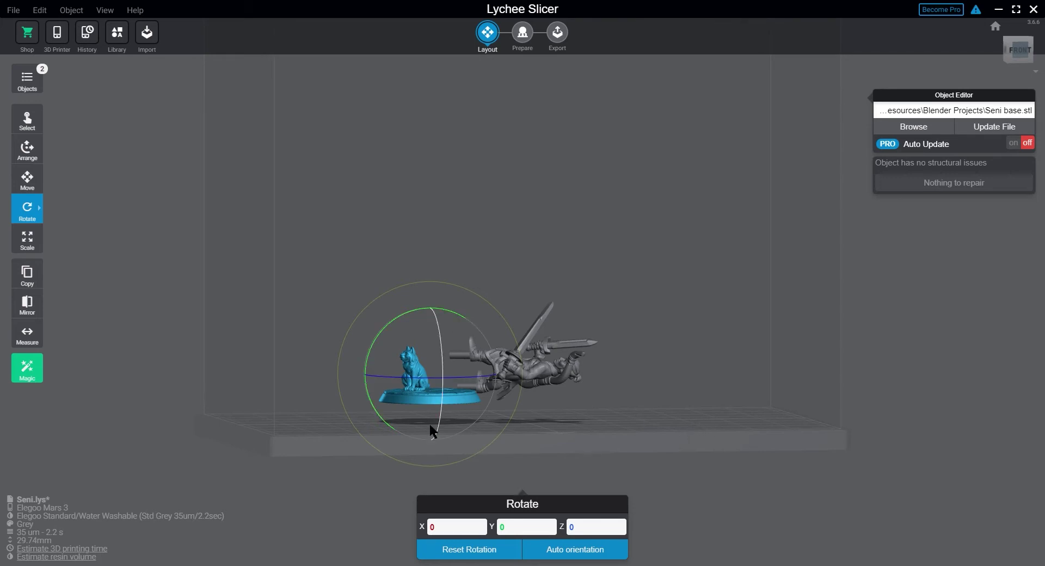
drag(416, 283, 485, 305)
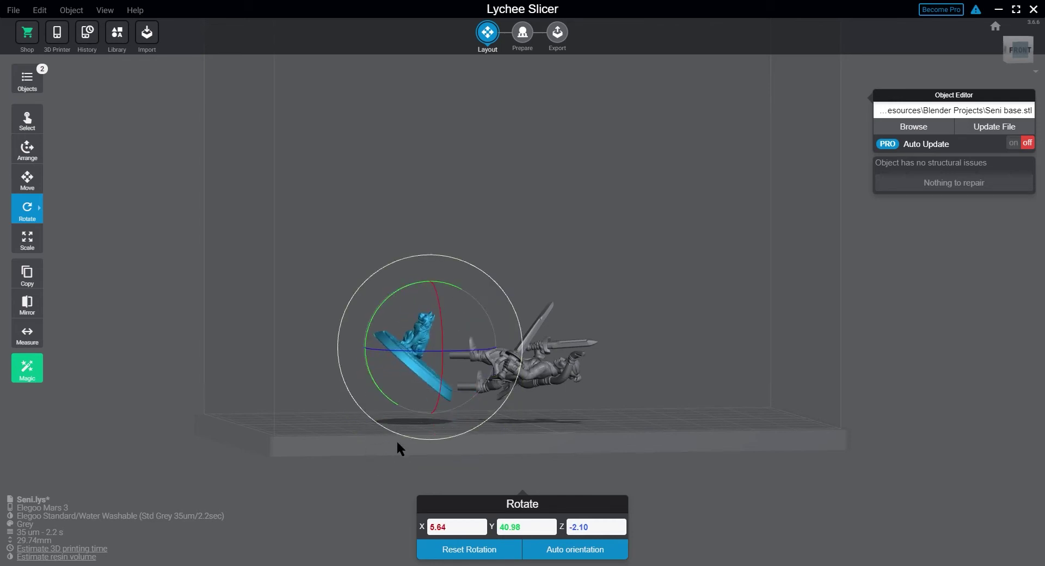
click(315, 418)
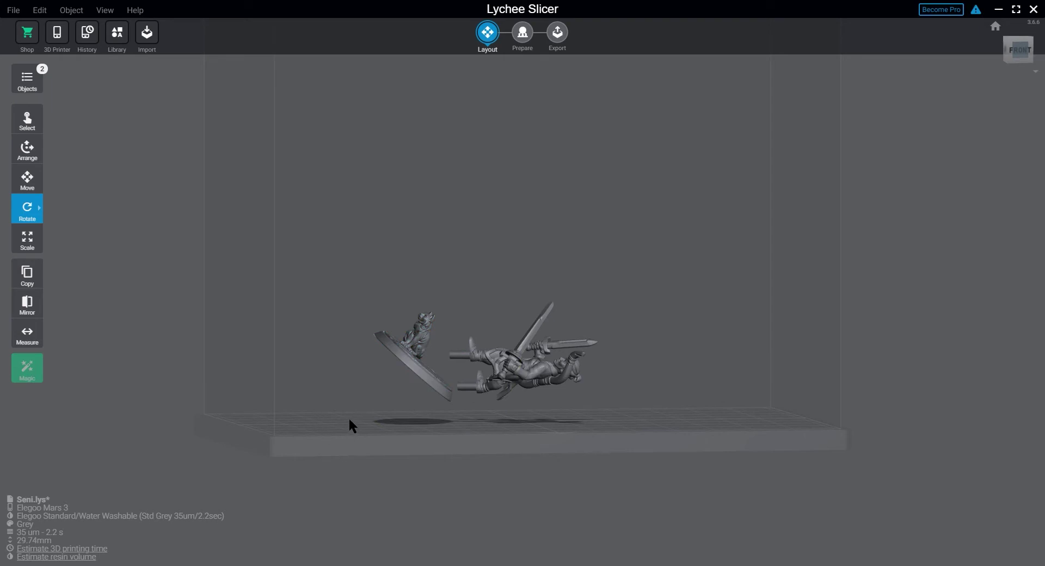
Rotate the cat base to about X -14.04, Y 38.40, Z -14.76 and deselect it.
drag(349, 420, 581, 408)
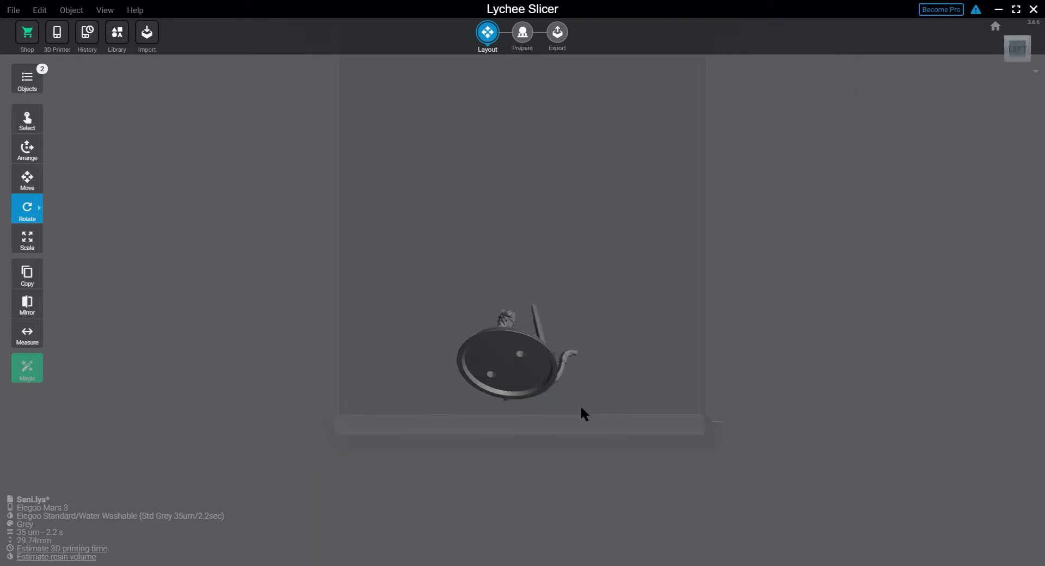
click(481, 352)
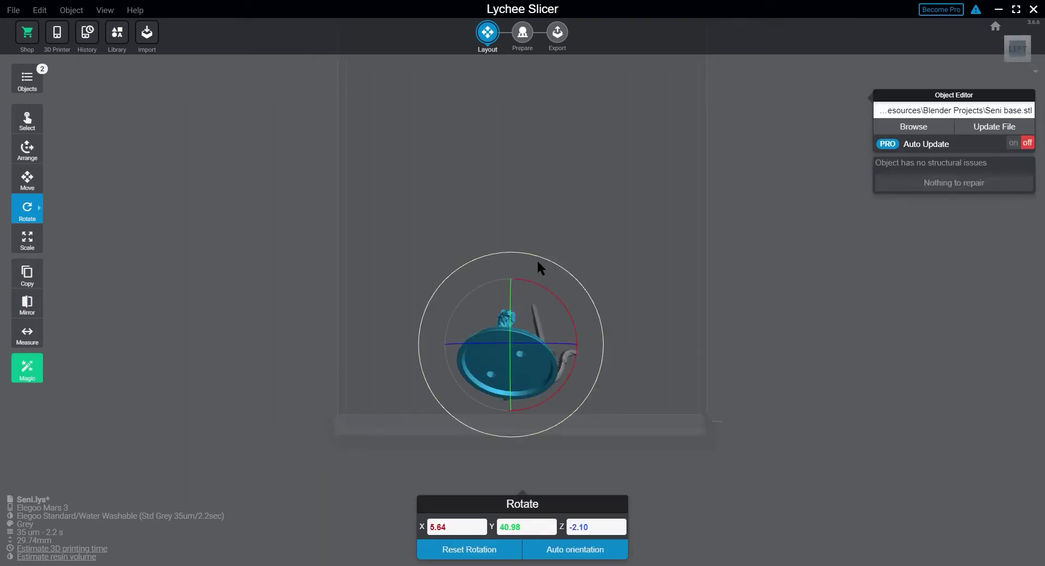
drag(536, 254, 511, 255)
right_click(665, 387)
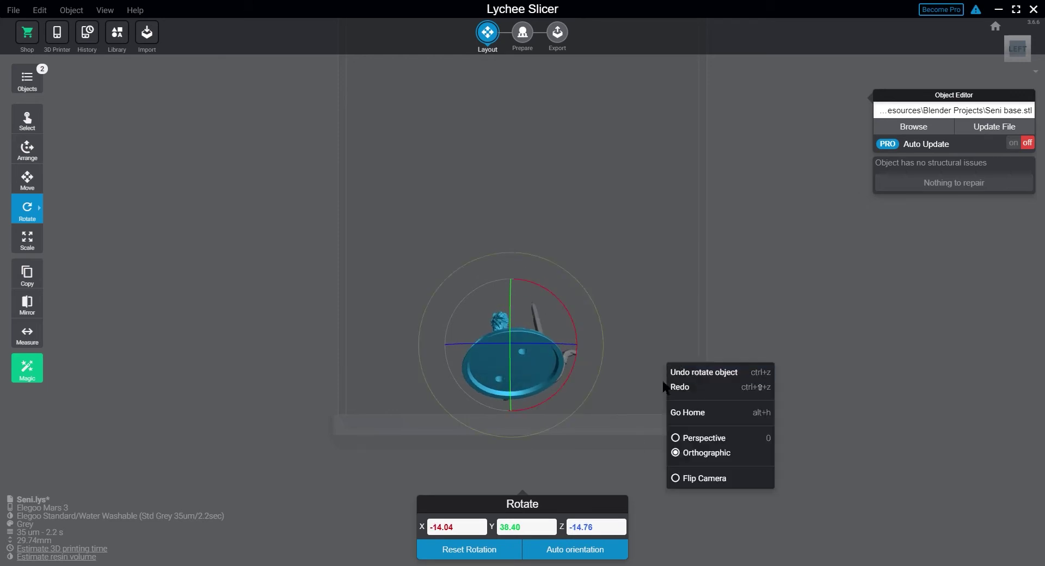
click(610, 413)
Rotate the body back towards upright, to about X 1.05, Y 31.23, Z -4.96.
drag(618, 394, 397, 420)
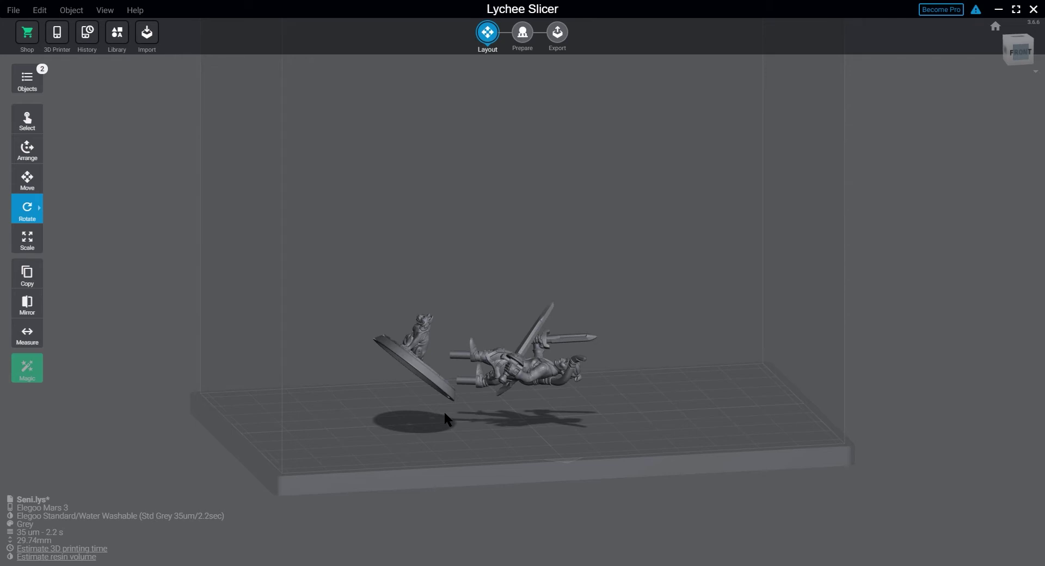
click(528, 380)
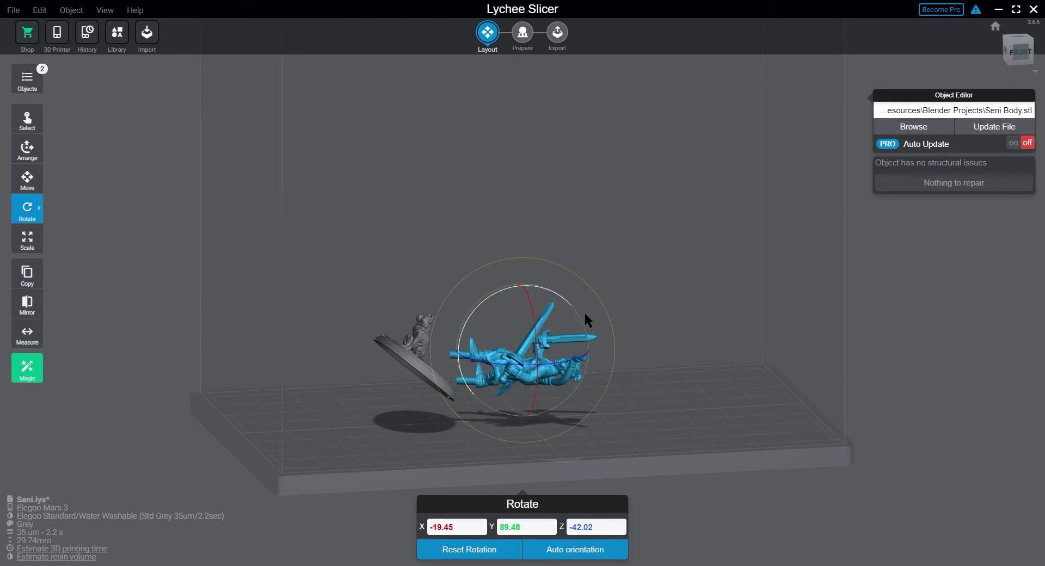
drag(610, 326, 550, 228)
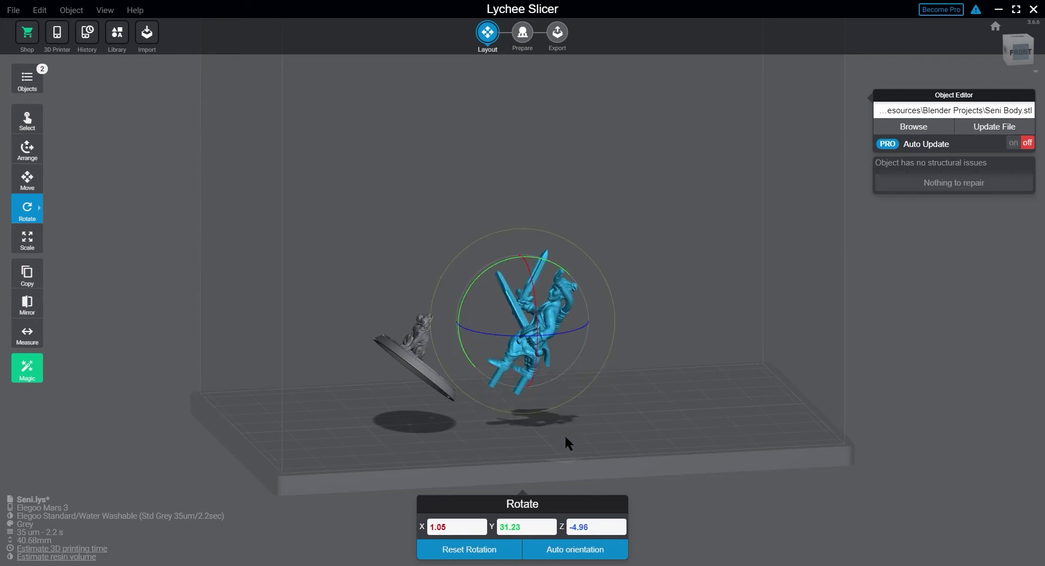
Examine the tilted body and cat base from the front, side and back to check their orientation.
right_drag(564, 435, 568, 421)
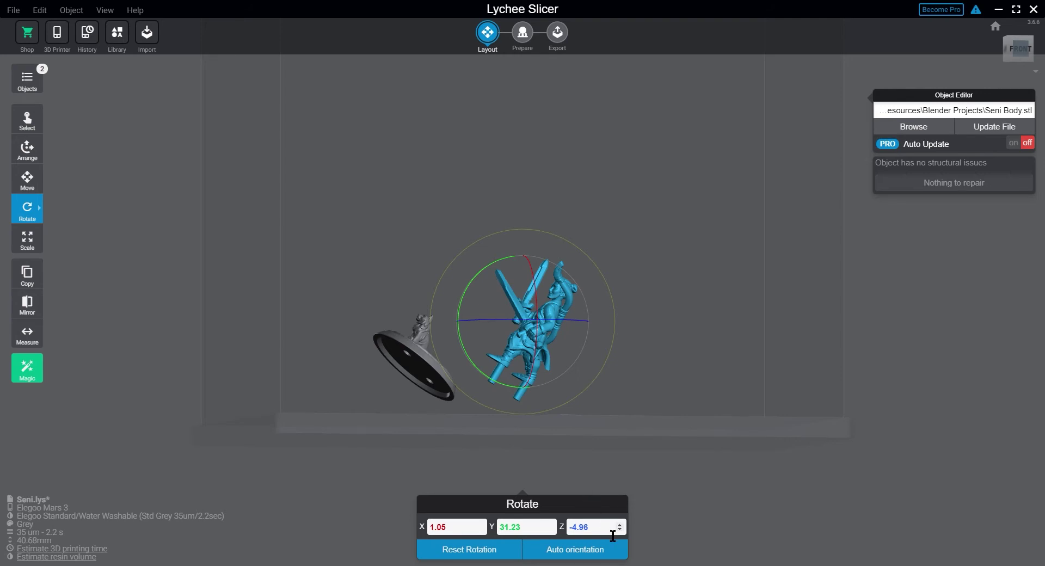
right_drag(570, 453, 707, 452)
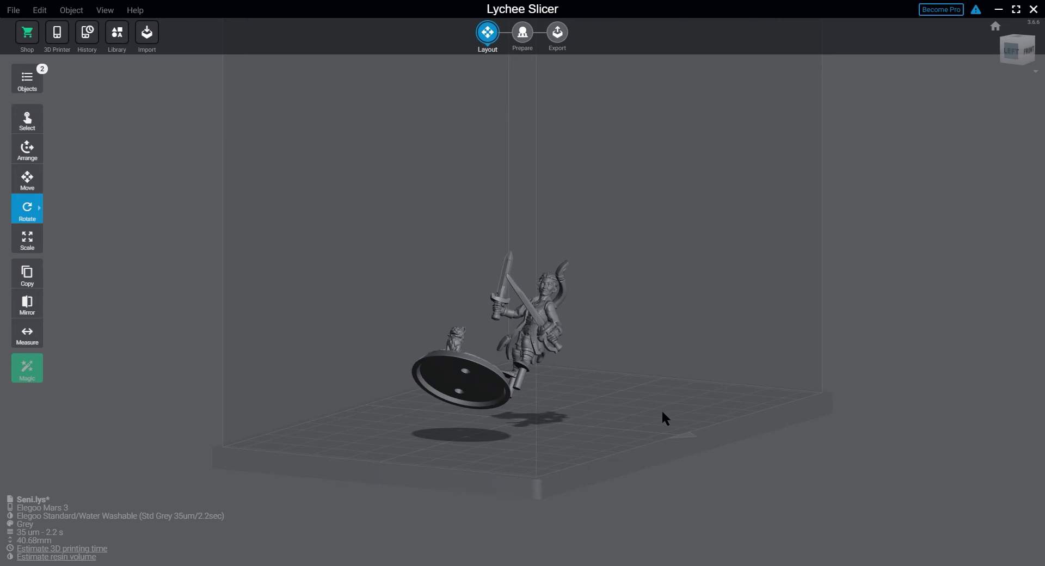
right_drag(661, 409, 515, 420)
scroll(566, 420, up, 5)
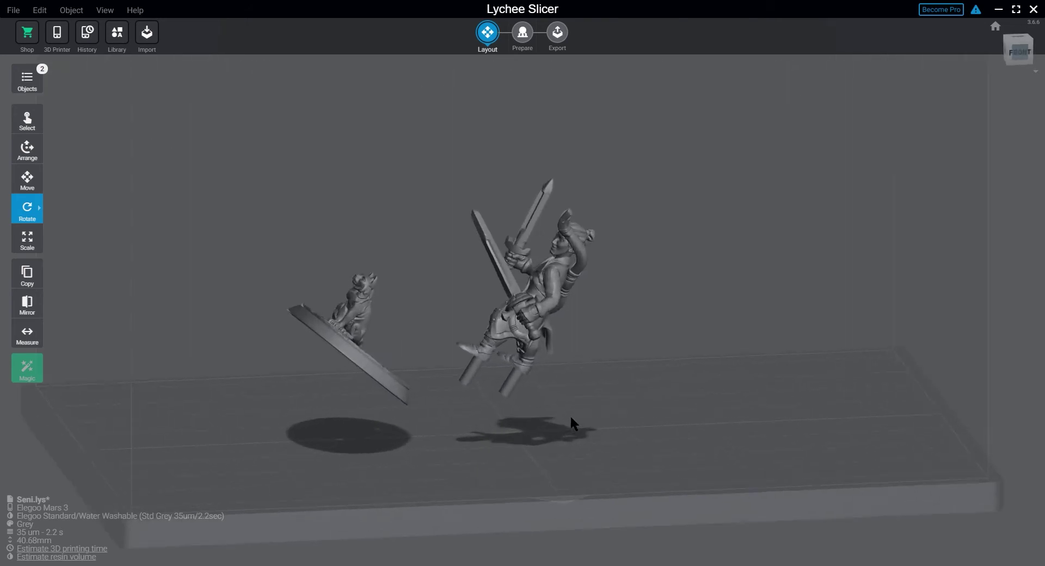
scroll(571, 418, up, 2)
click(525, 338)
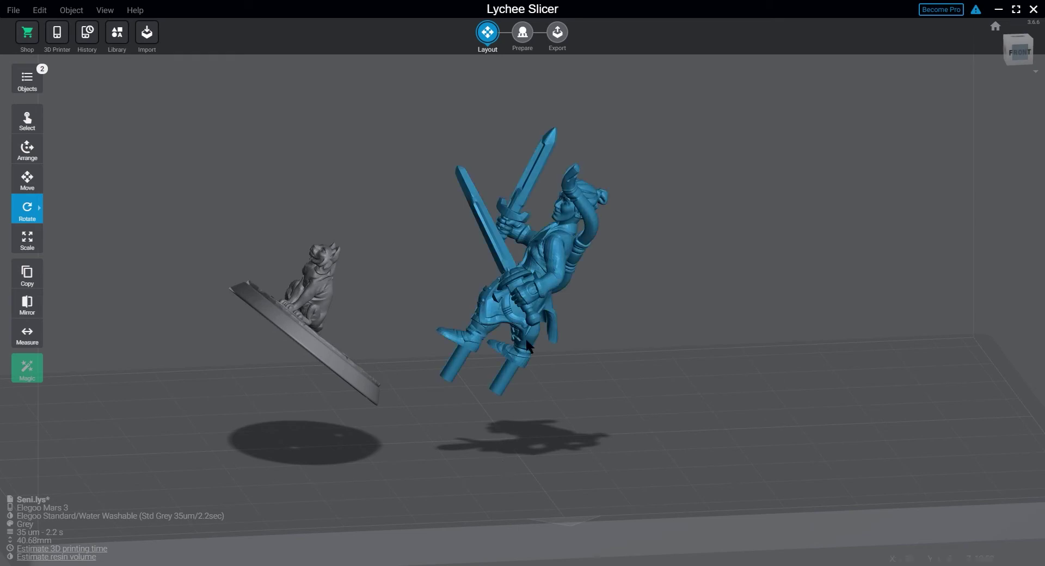
right_drag(720, 375, 477, 315)
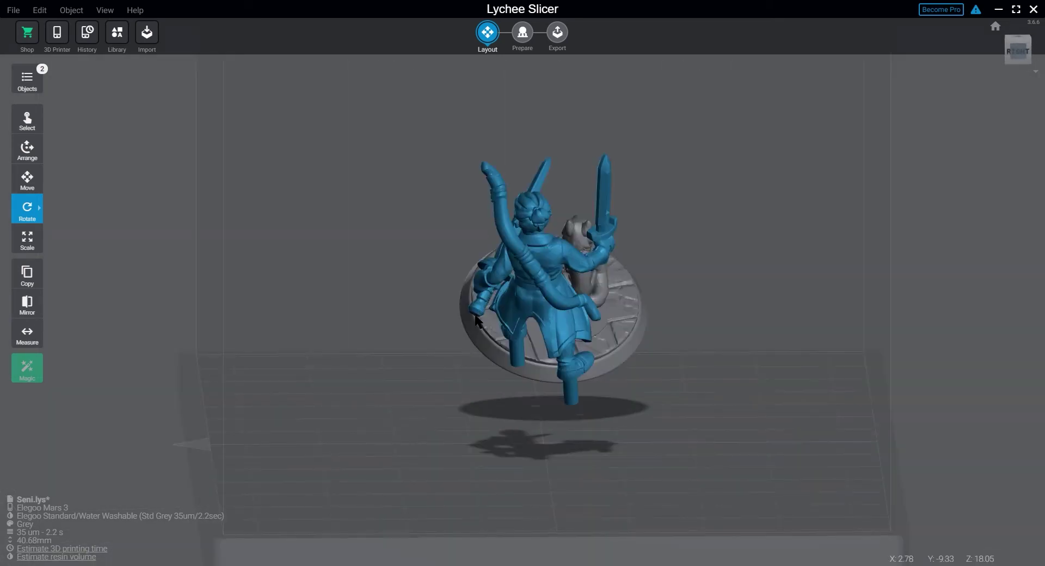
click(484, 453)
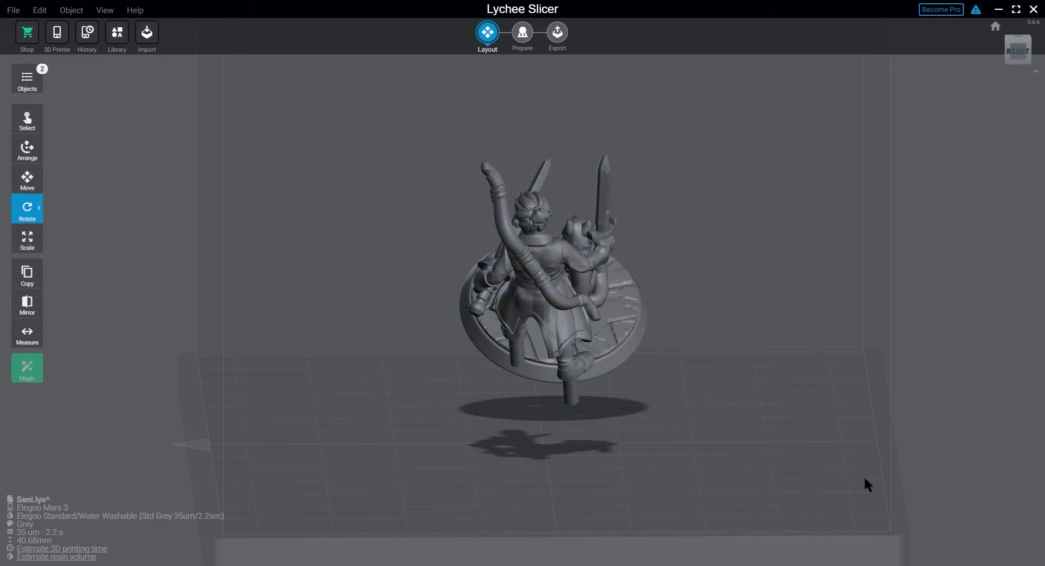
Switch to the Prepare stage and search the body for islands at Detailed accuracy.
click(522, 33)
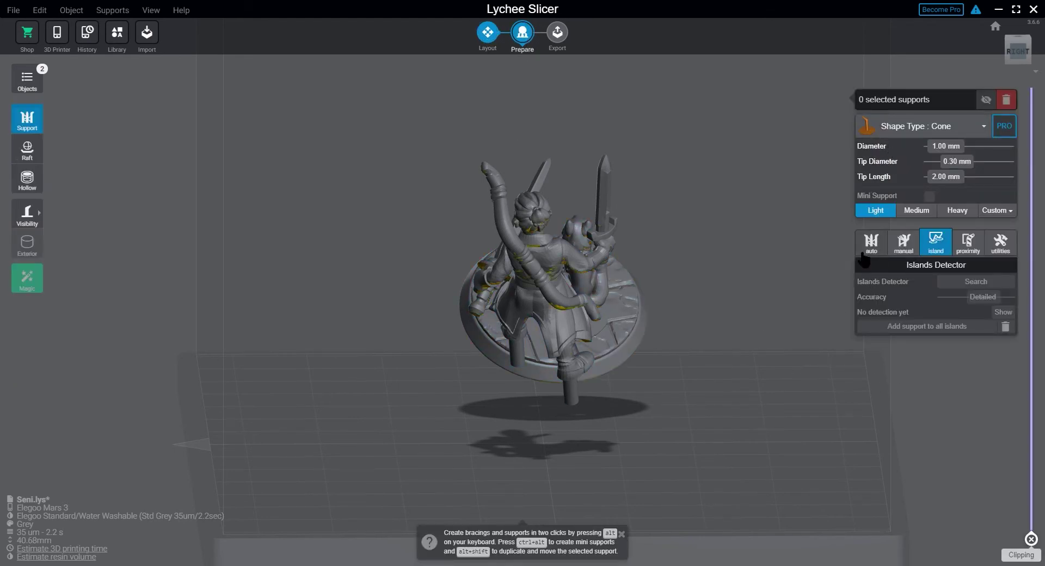
click(1001, 243)
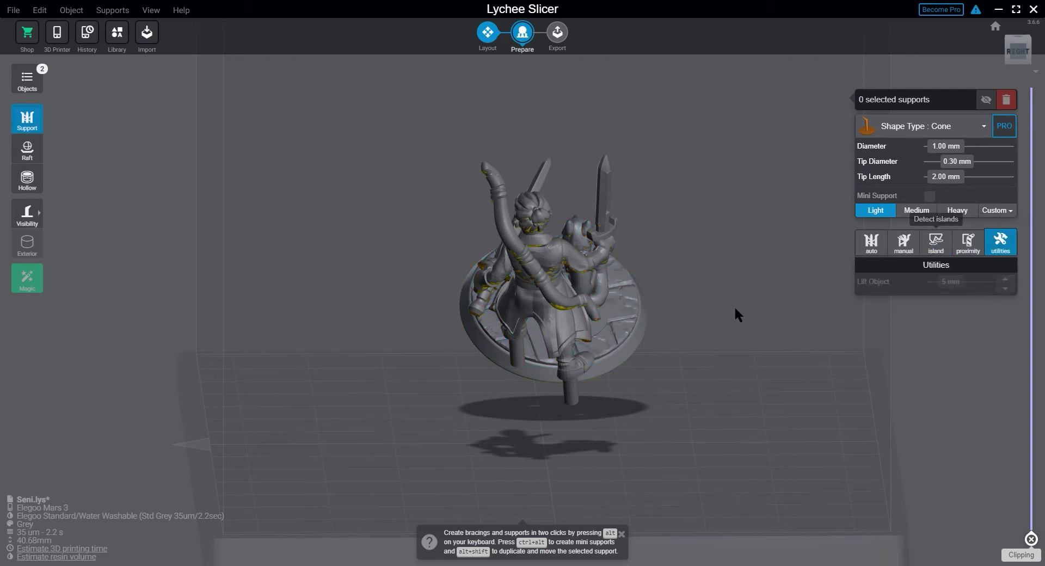
click(937, 244)
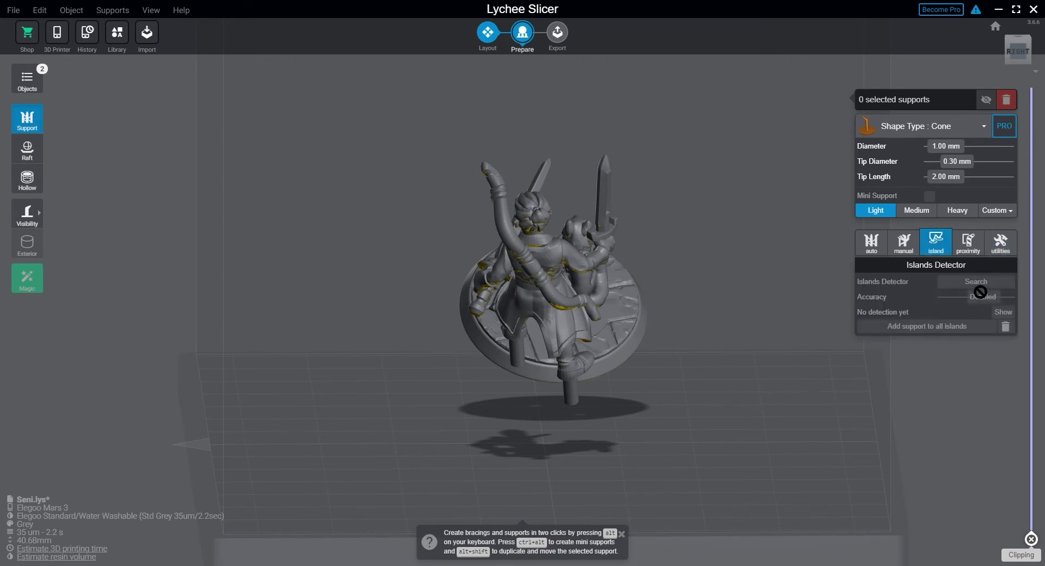
click(534, 309)
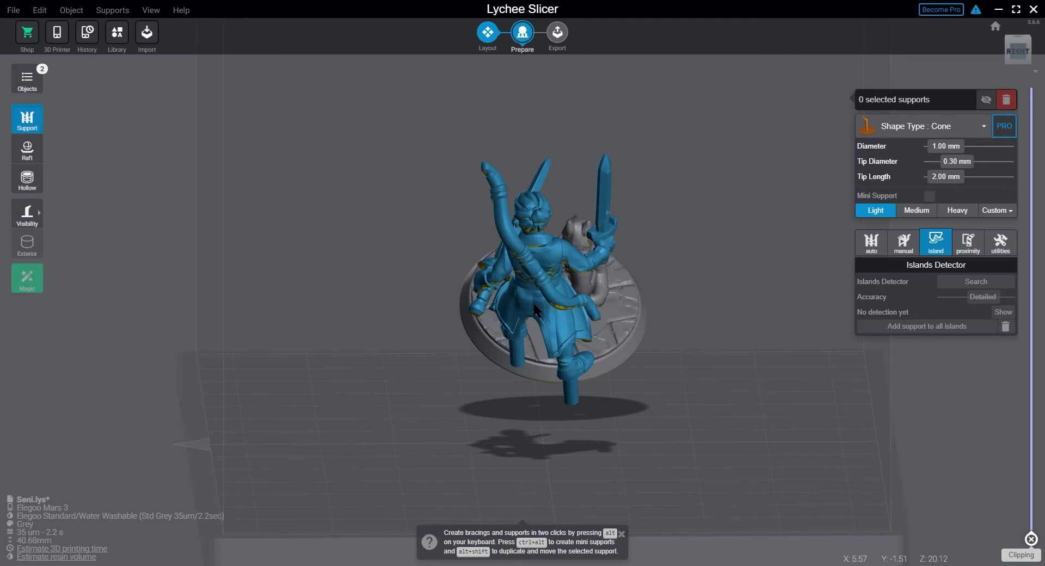
click(980, 283)
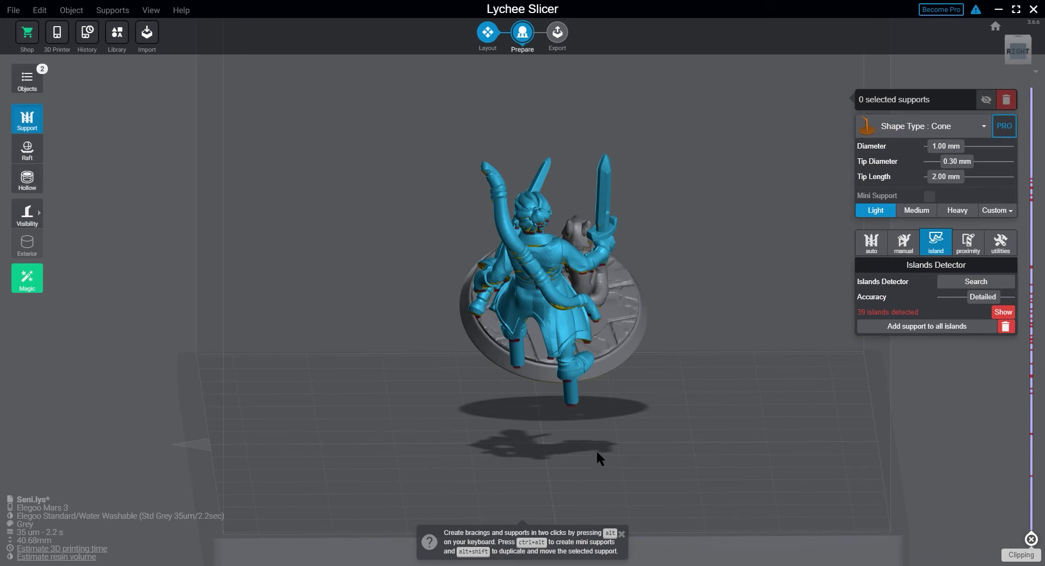
Examine the highlighted islands and overhangs on the body's underside, including the legs, coat, hands and head.
right_drag(596, 456, 841, 347)
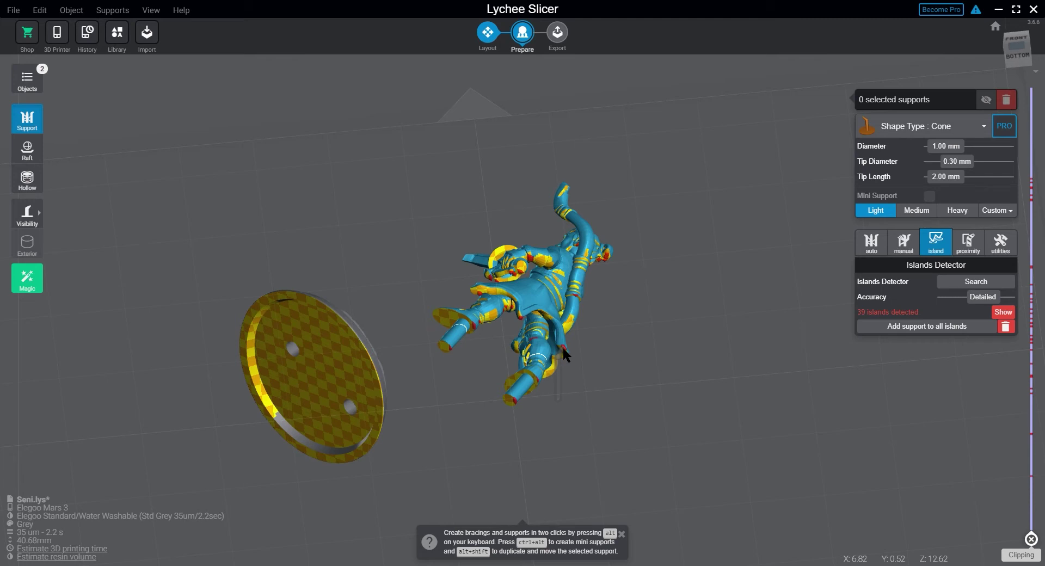
drag(699, 321, 492, 277)
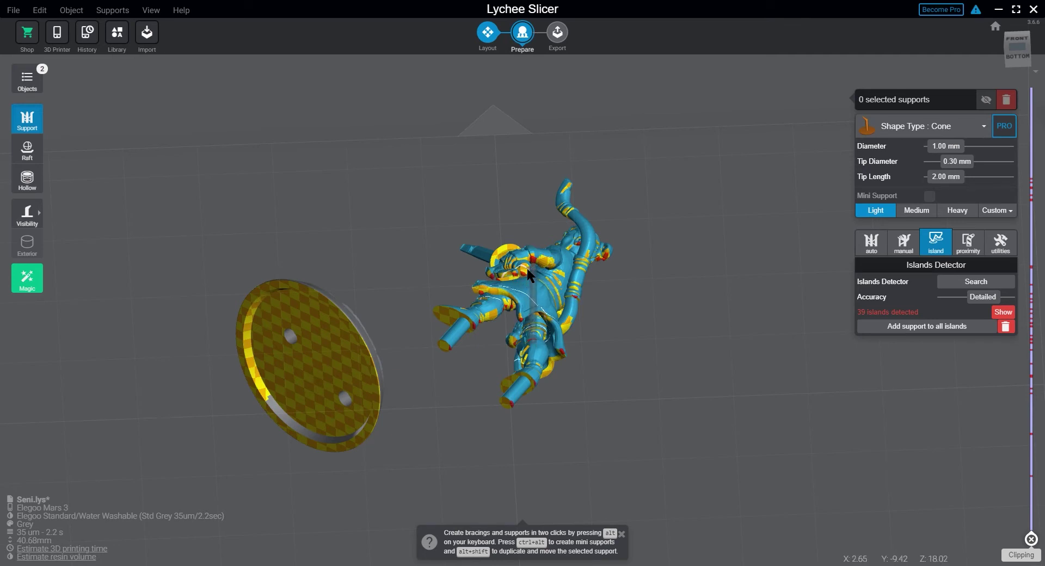
scroll(700, 399, up, 5)
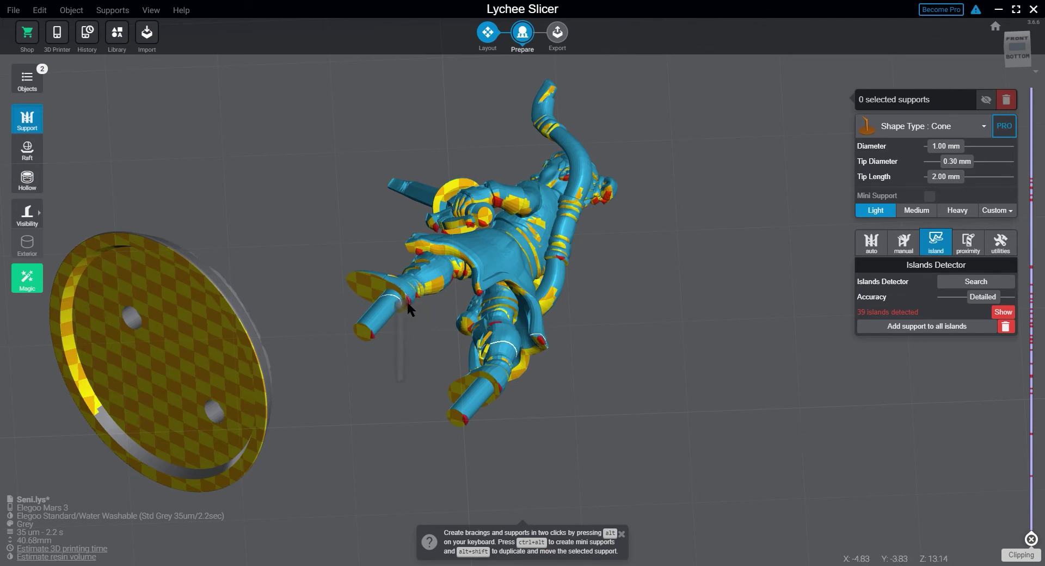
drag(641, 229, 737, 274)
scroll(723, 281, up, 5)
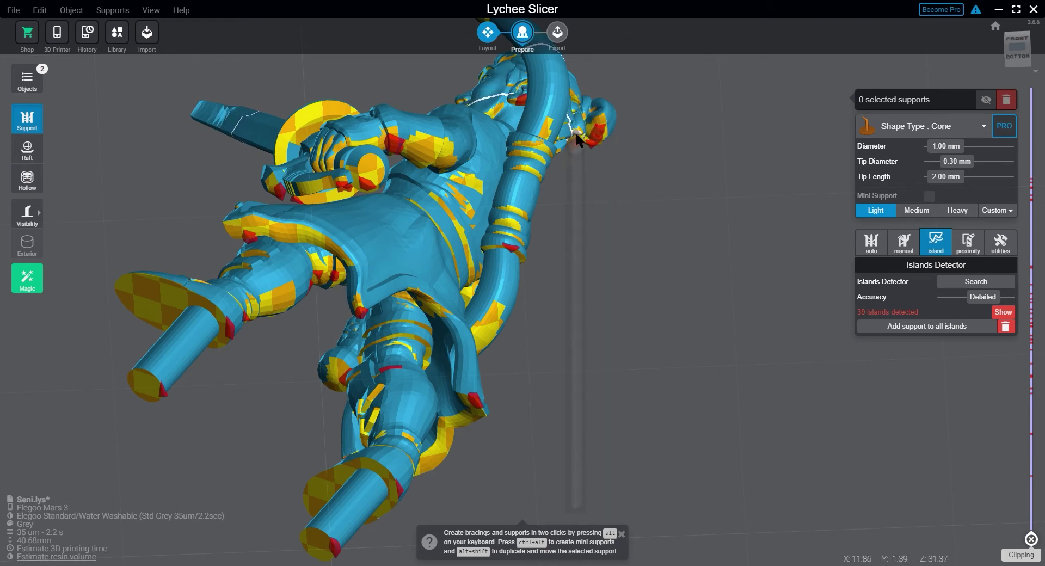
scroll(577, 131, up, 3)
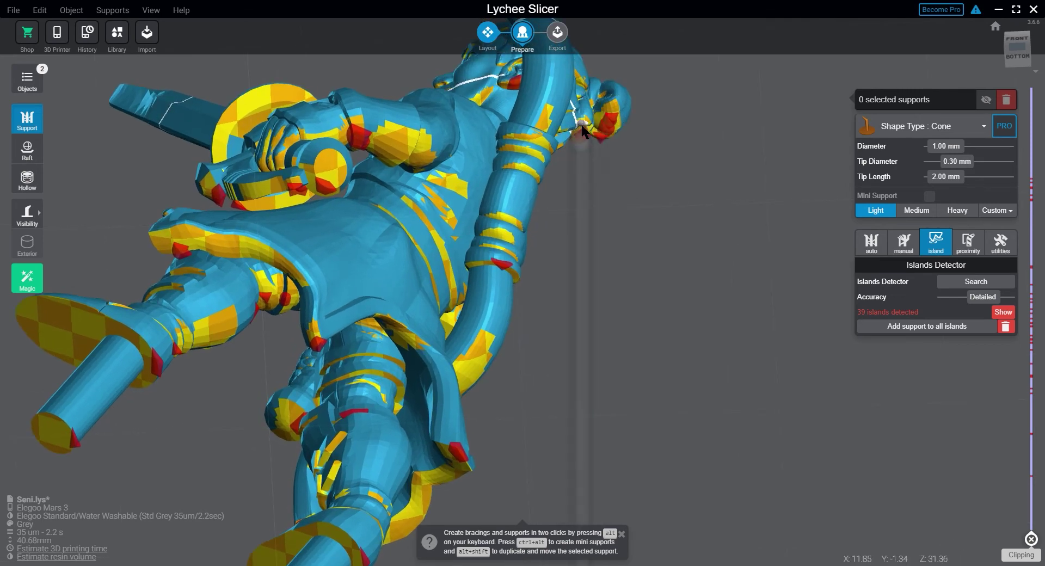
scroll(599, 218, down, 3)
scroll(622, 304, up, 3)
scroll(622, 304, down, 3)
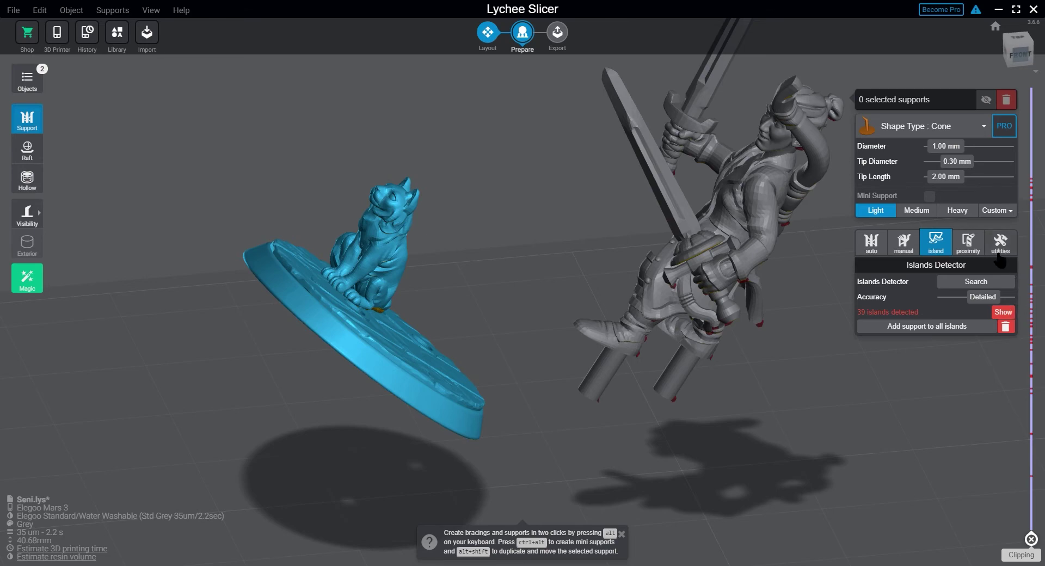
Search the cat base for islands and inspect the underside of its disc.
click(976, 283)
drag(407, 466, 454, 328)
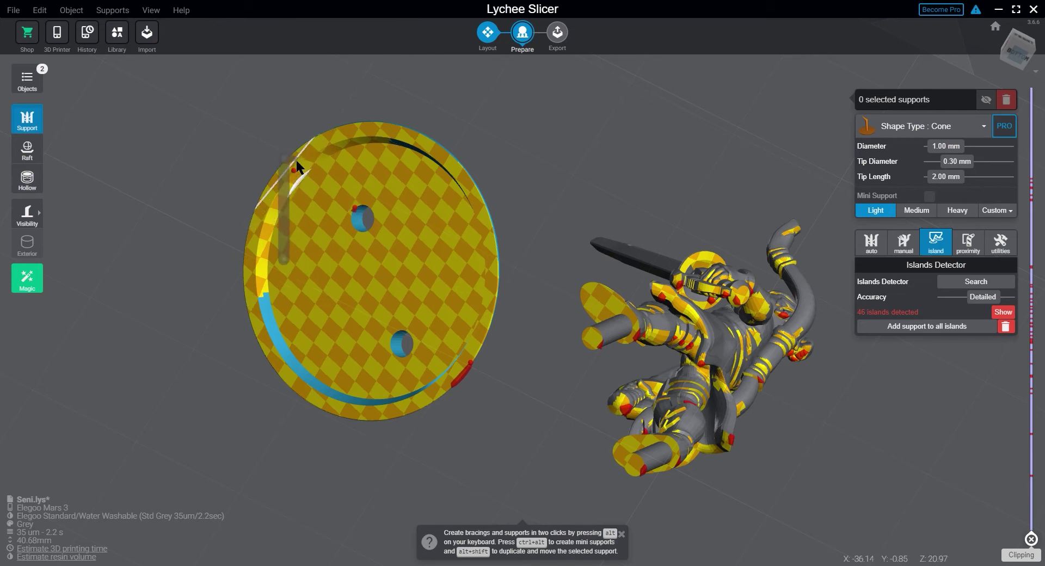
drag(314, 167, 602, 359)
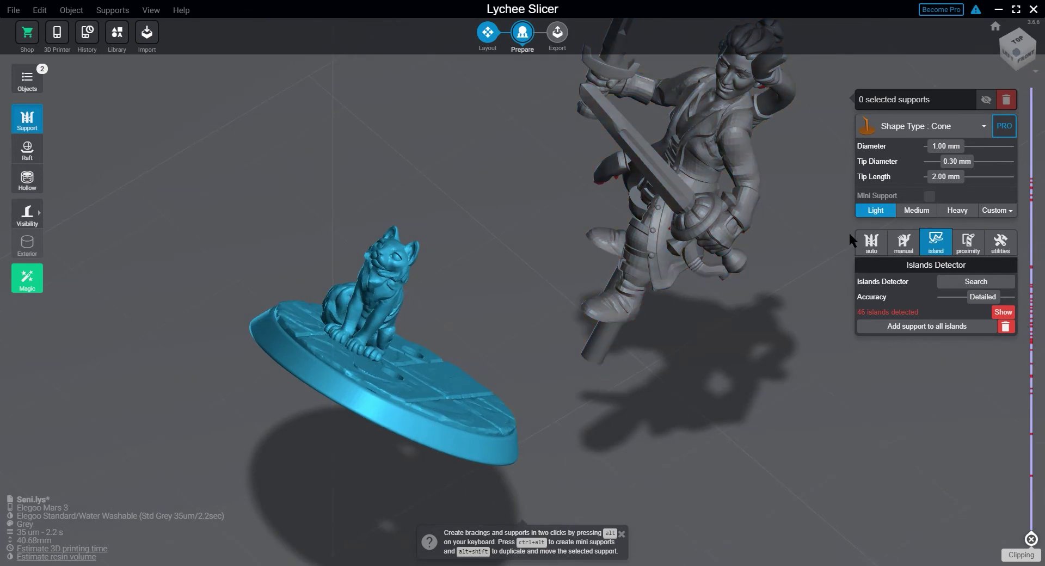
Generate automatic supports for the cat base with the Medium preset at Normal density and check them from below.
click(872, 244)
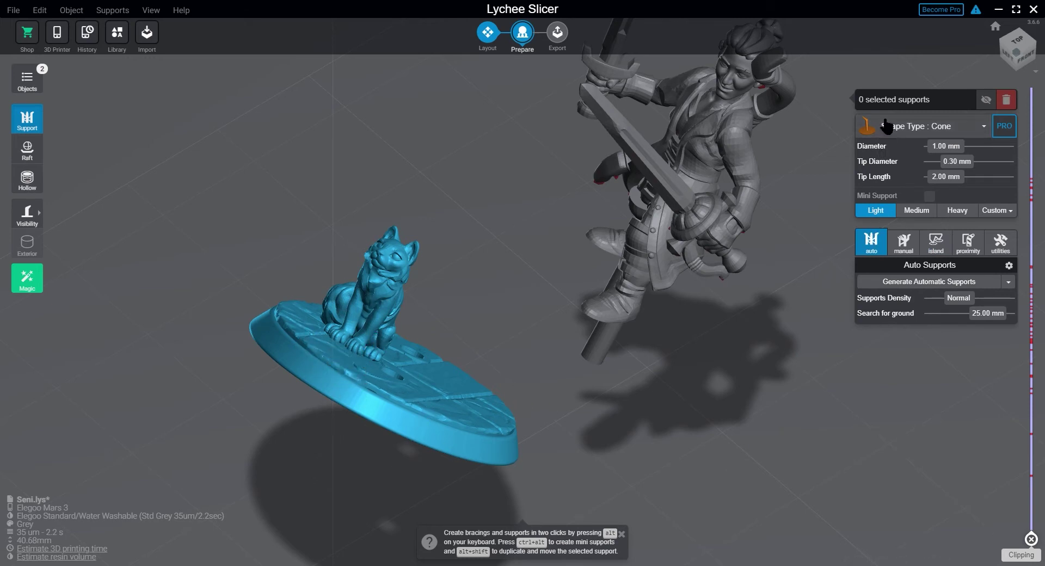
click(919, 211)
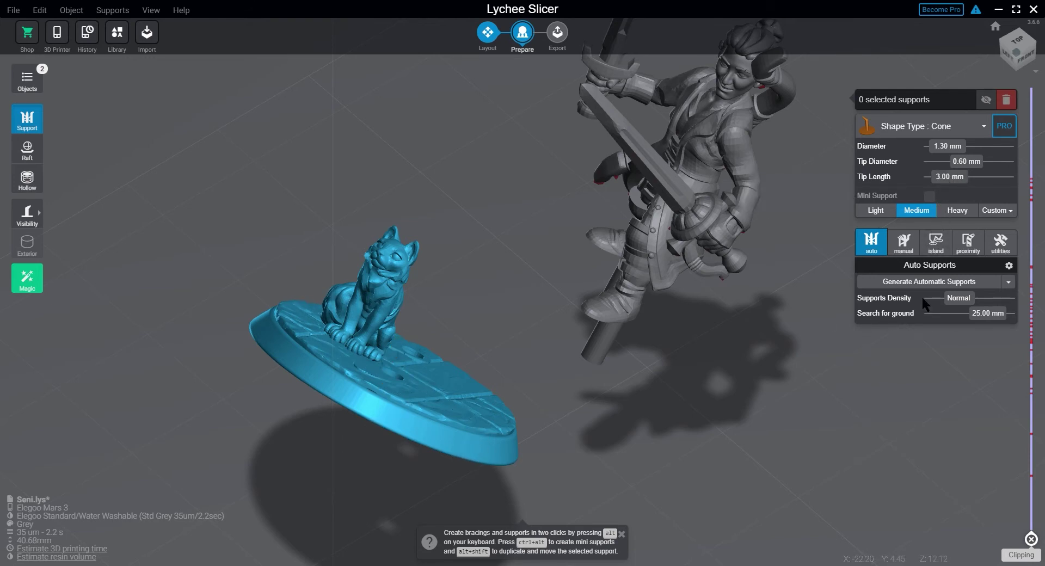
click(925, 281)
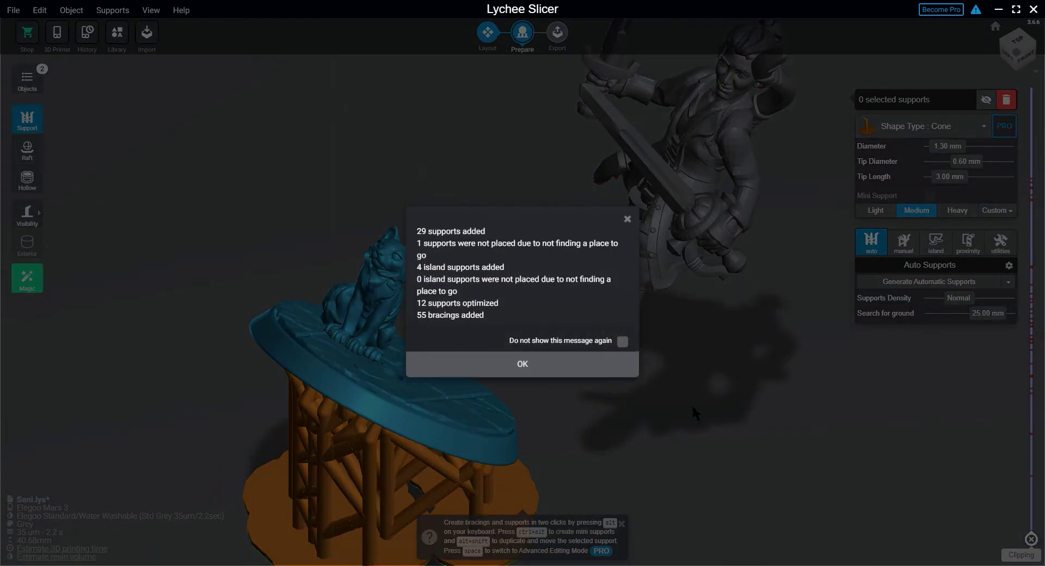
click(524, 366)
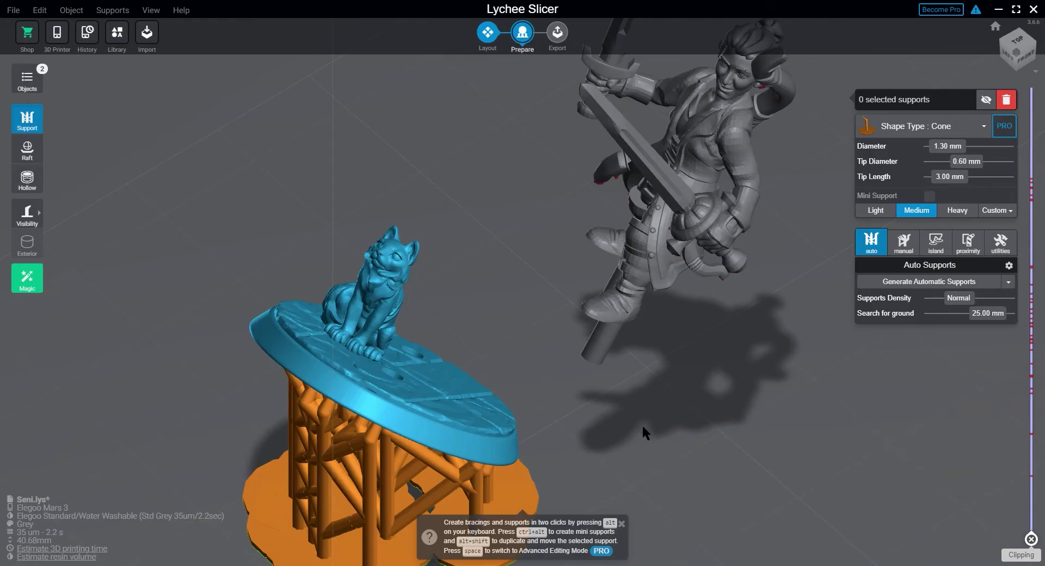
right_drag(641, 423, 789, 311)
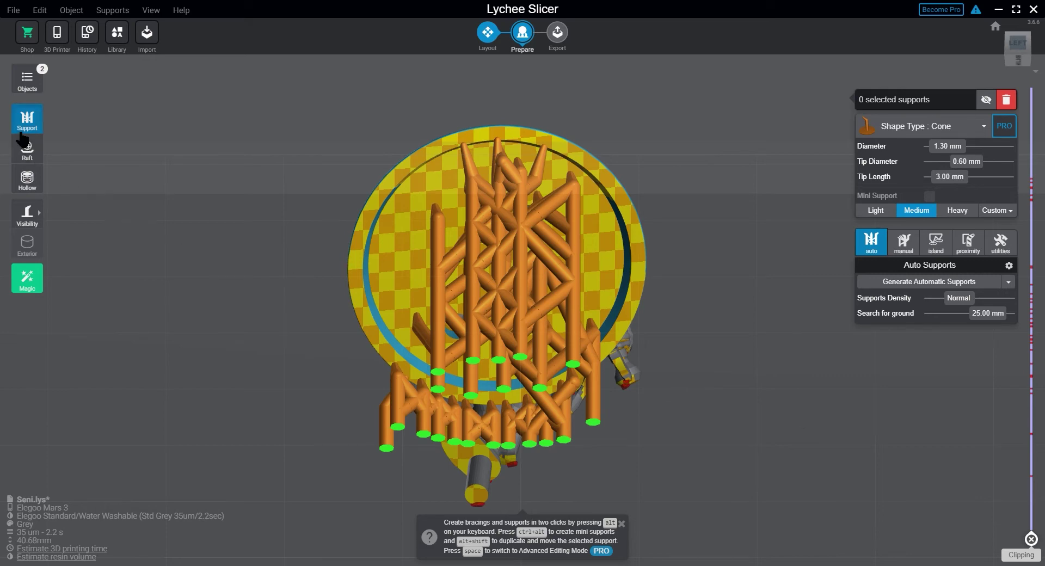
right_drag(224, 197, 298, 250)
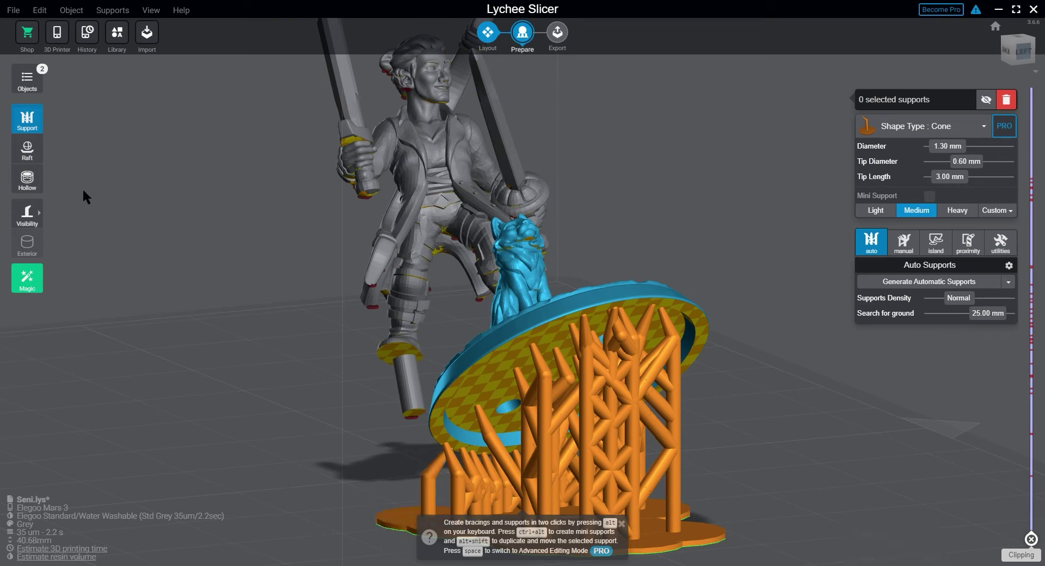
Give the cat base's supports a Shape Wall raft and switch the support preset to Light.
click(30, 155)
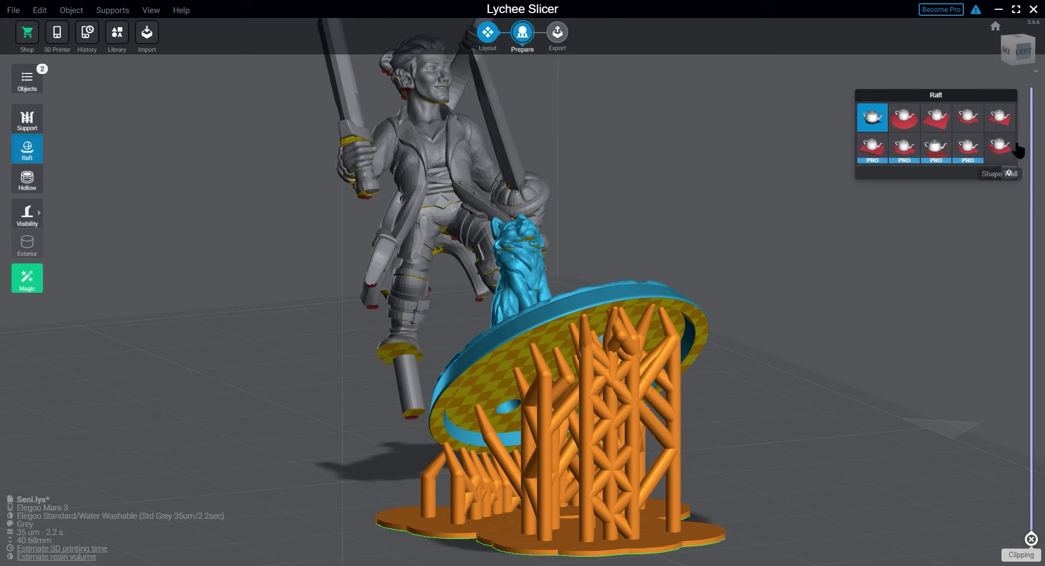
click(1011, 155)
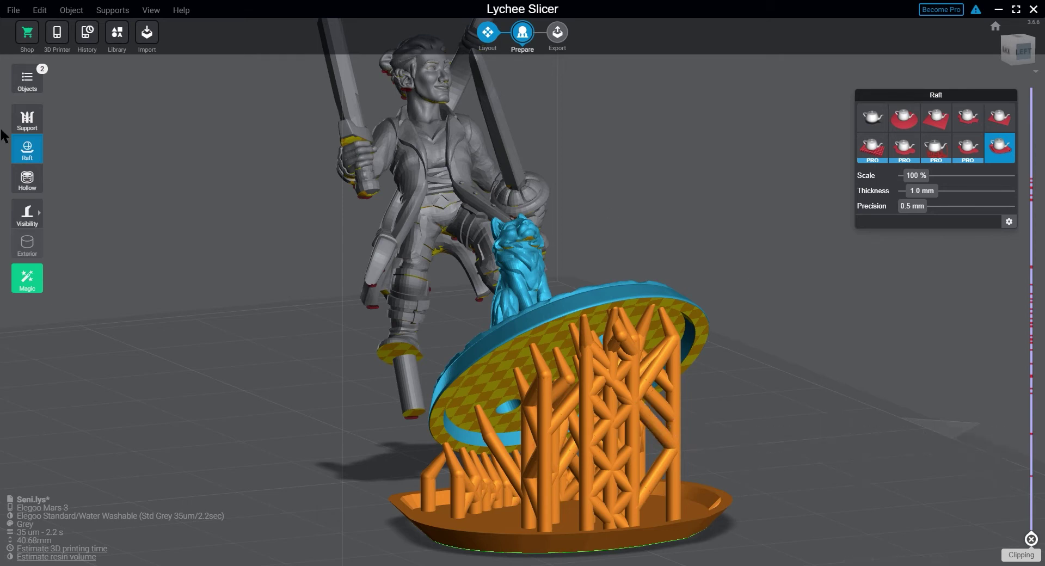
click(34, 121)
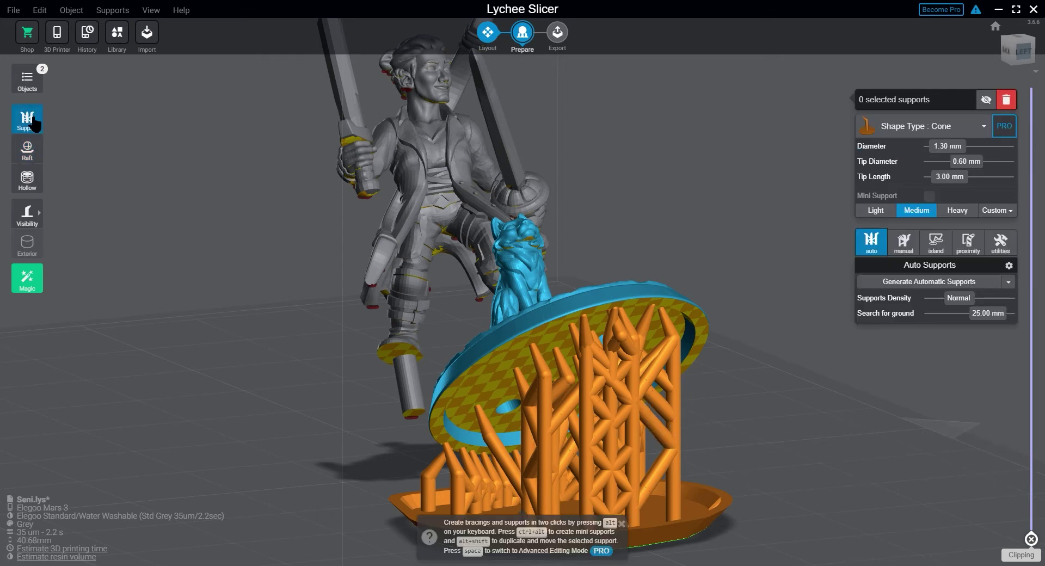
click(875, 210)
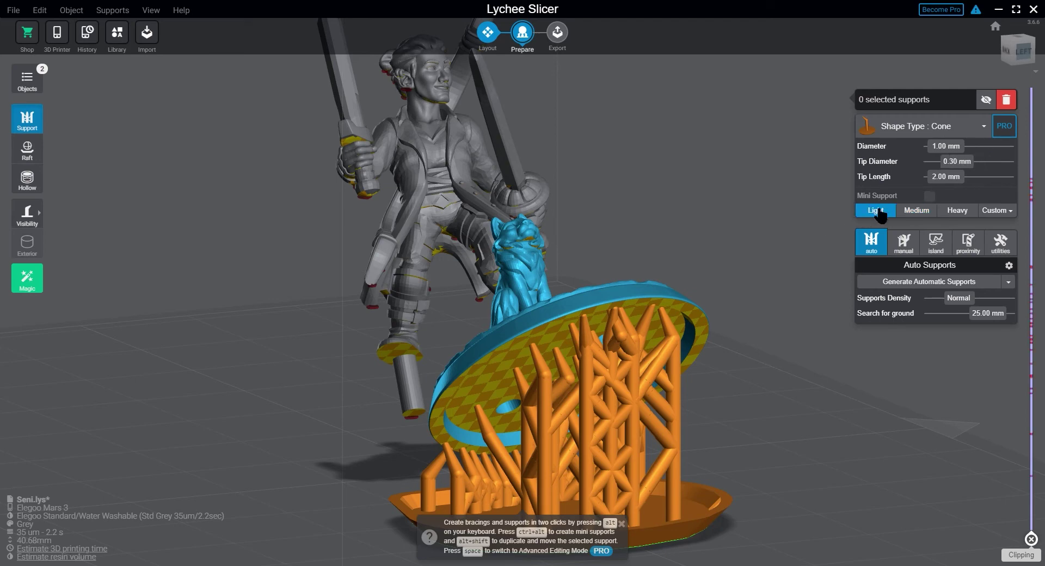
Place four Light supports from below along one side of the cat base disc's rim, extending the row of automatic supports.
right_drag(693, 494, 689, 361)
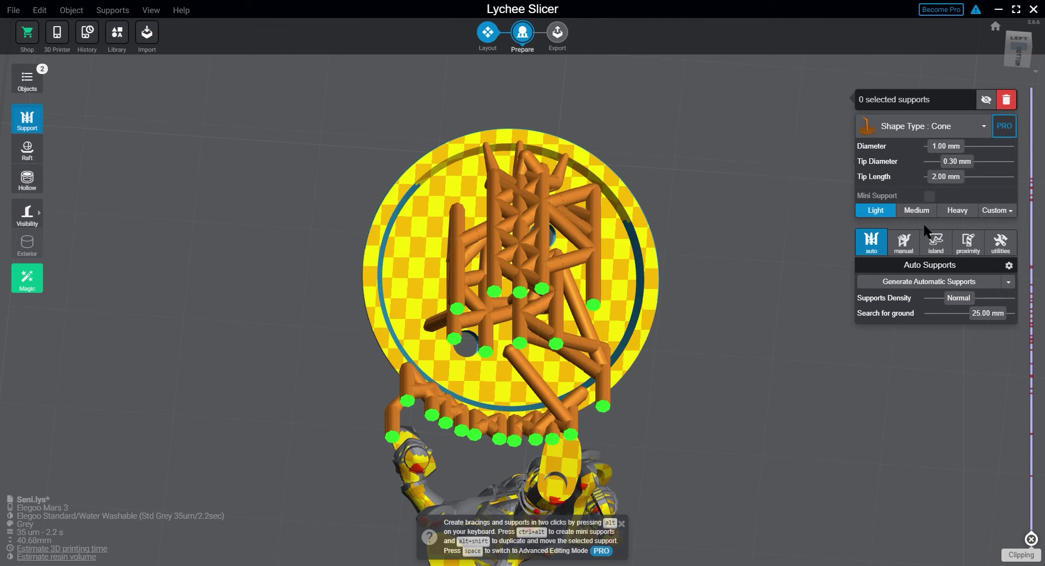
click(615, 379)
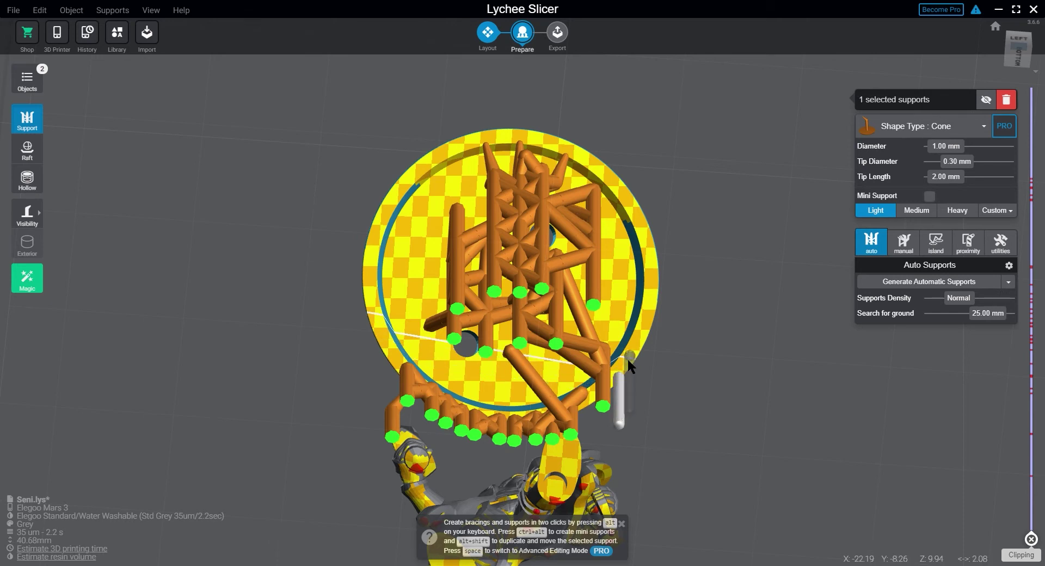
click(634, 352)
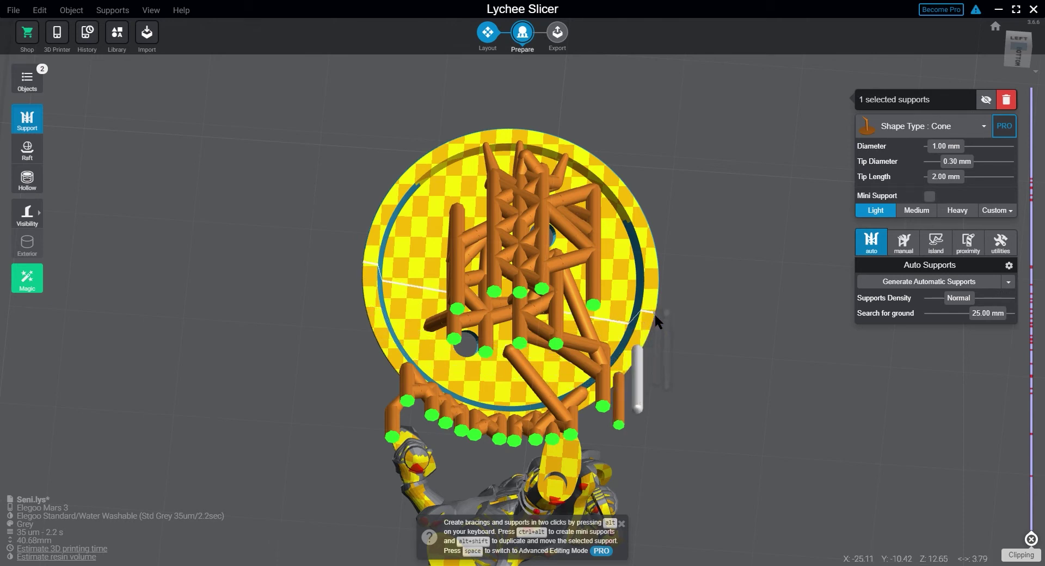
click(651, 312)
click(651, 256)
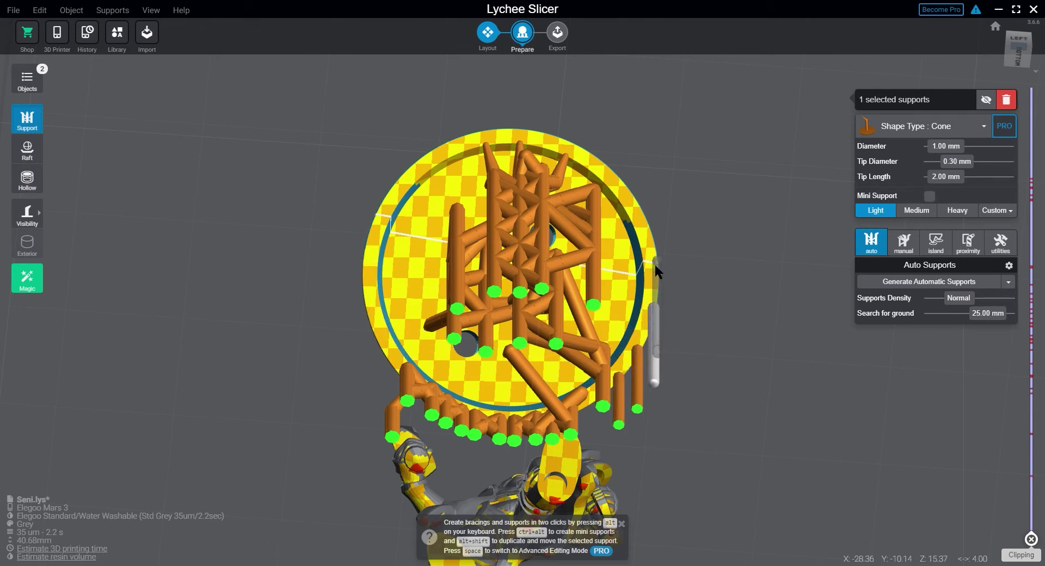
Add matching Light supports up the opposite side of the cat base disc's rim.
click(386, 350)
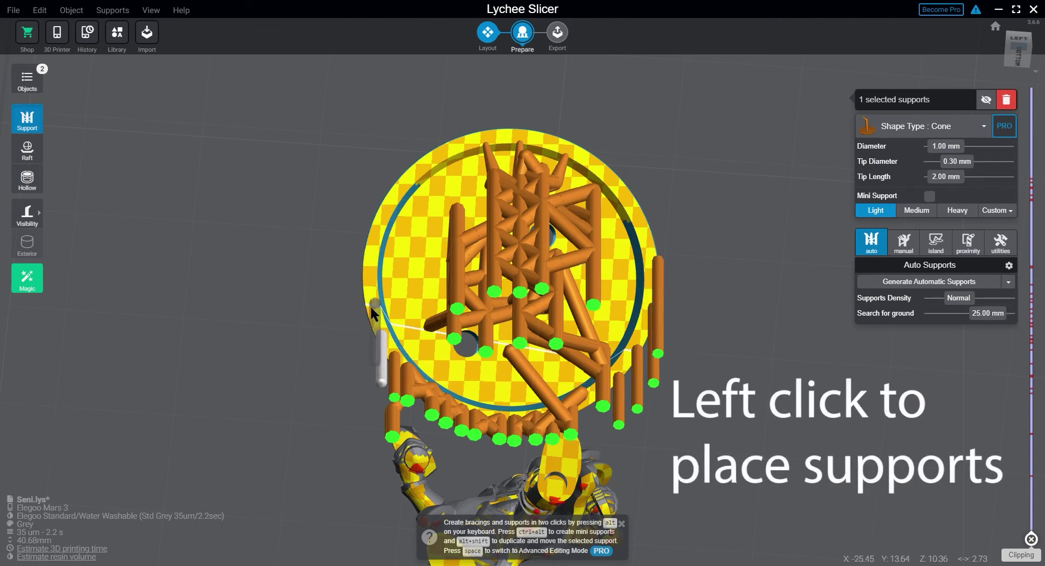
click(371, 306)
click(367, 270)
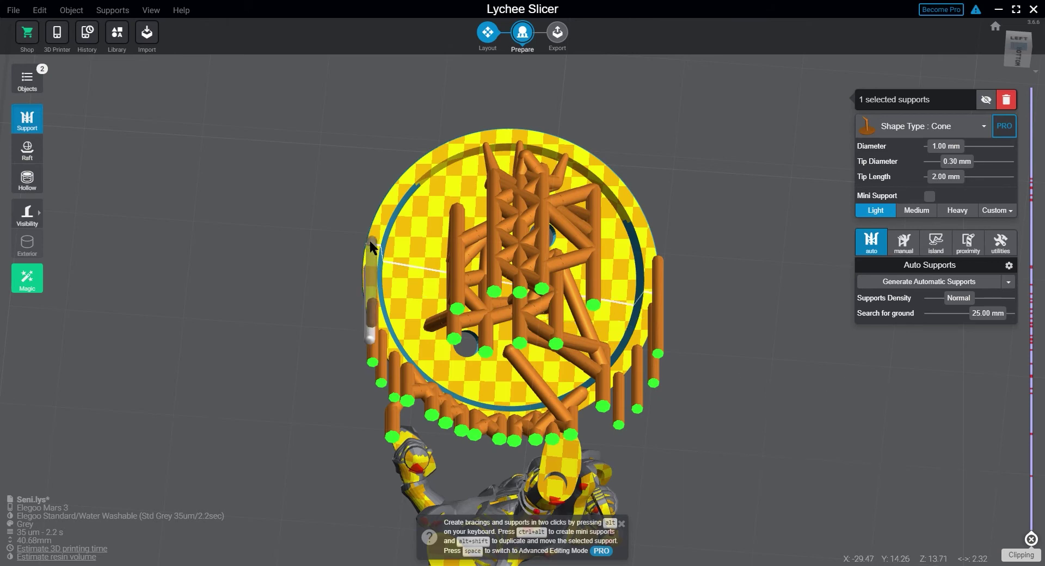
click(370, 228)
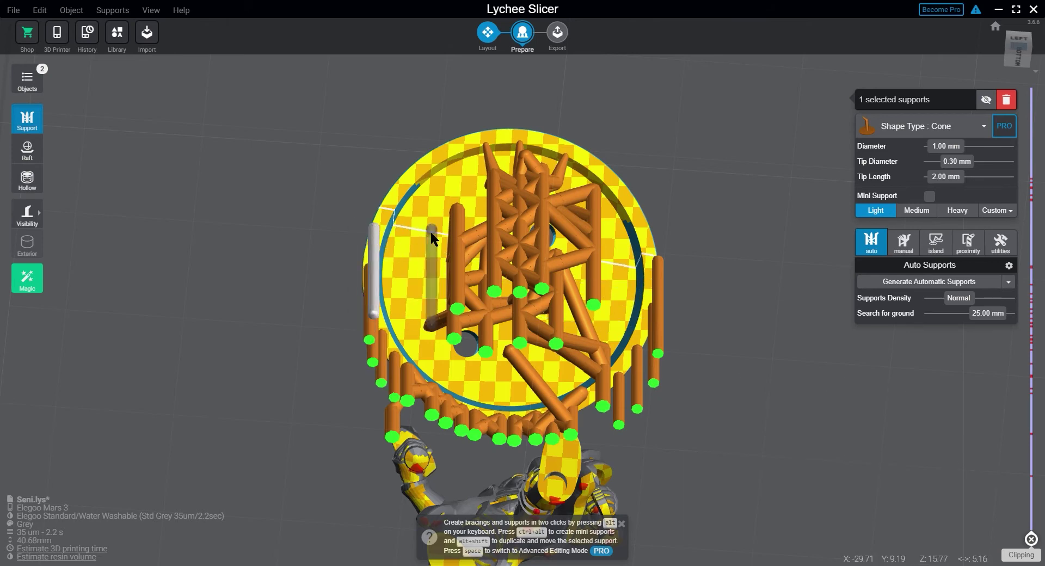
Place more Light supports higher on both sides of the disc's rim and one inside its underside near the peg hole.
drag(743, 227, 865, 316)
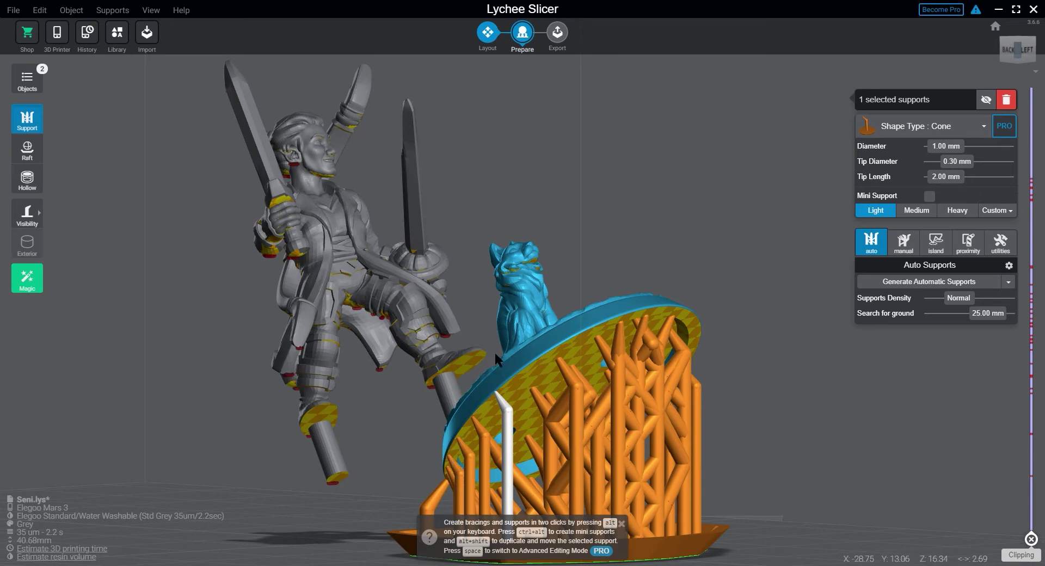
drag(820, 405, 695, 345)
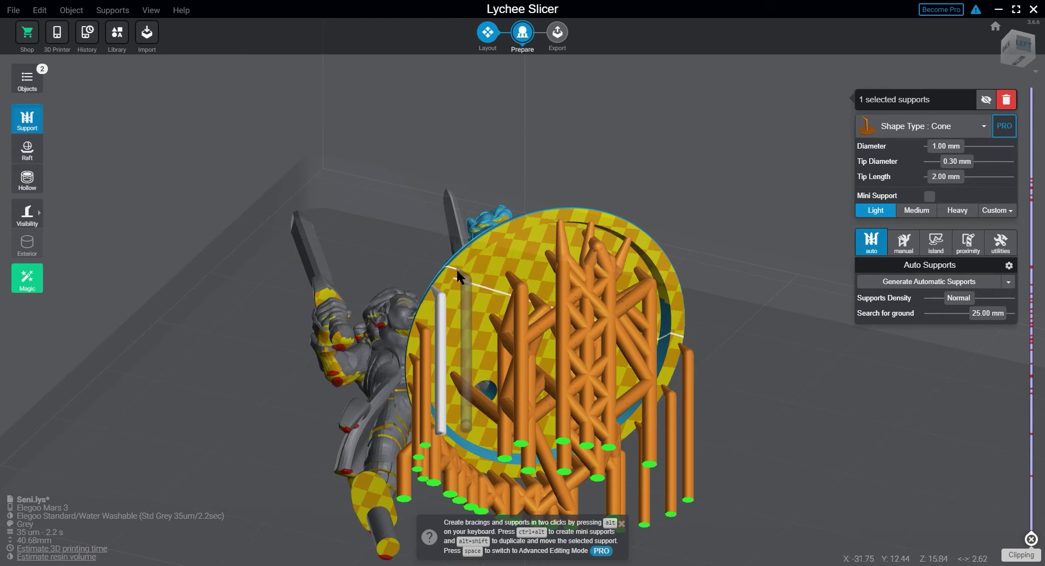
click(456, 262)
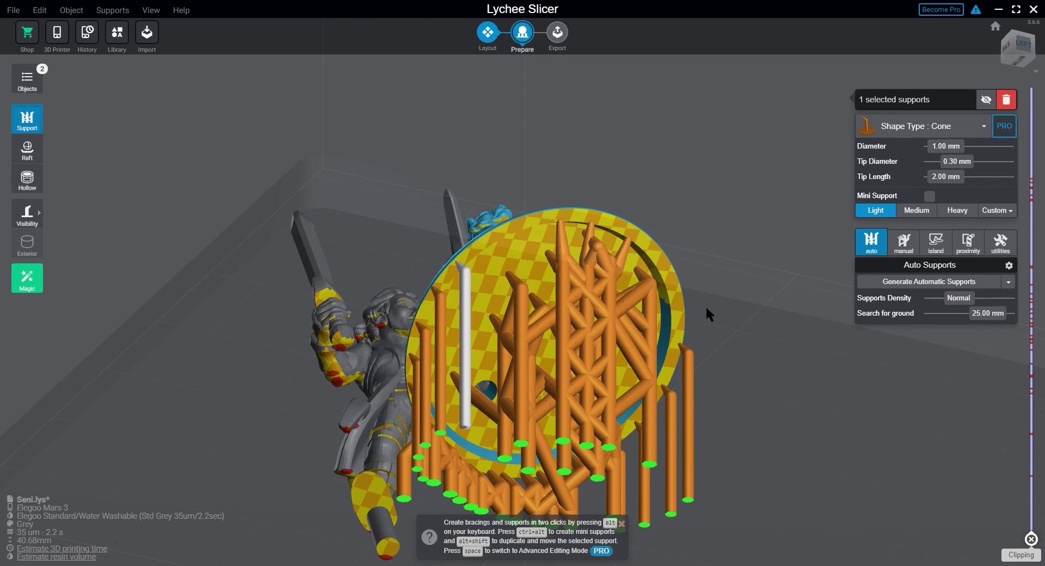
click(678, 302)
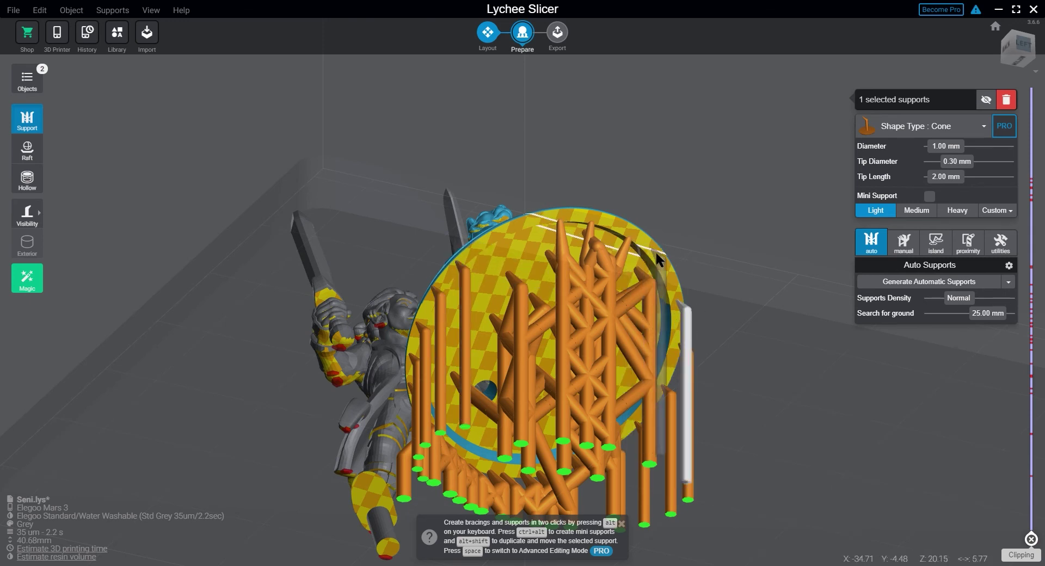
click(663, 256)
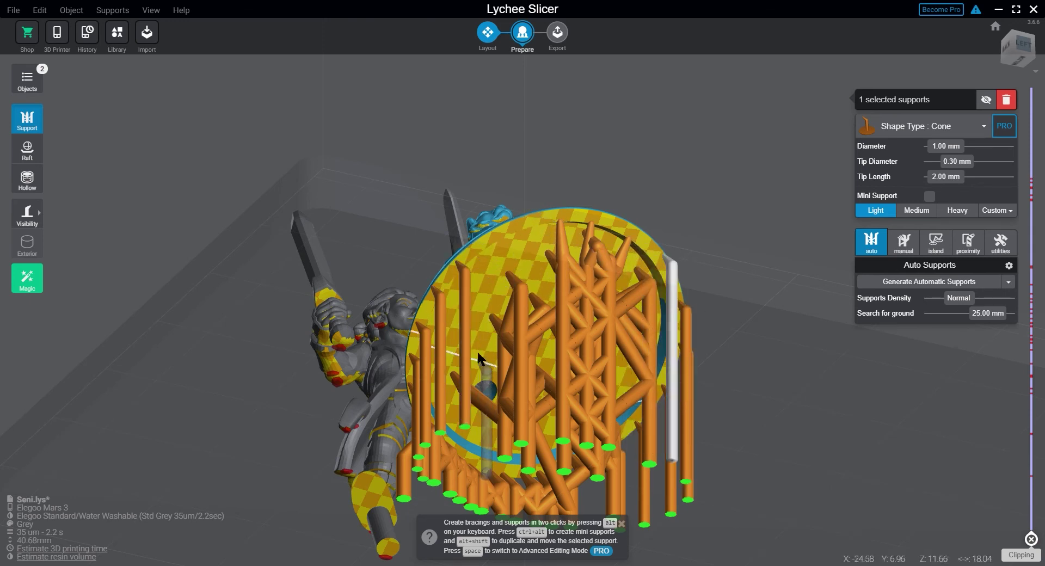
click(496, 333)
scroll(731, 357, down, 3)
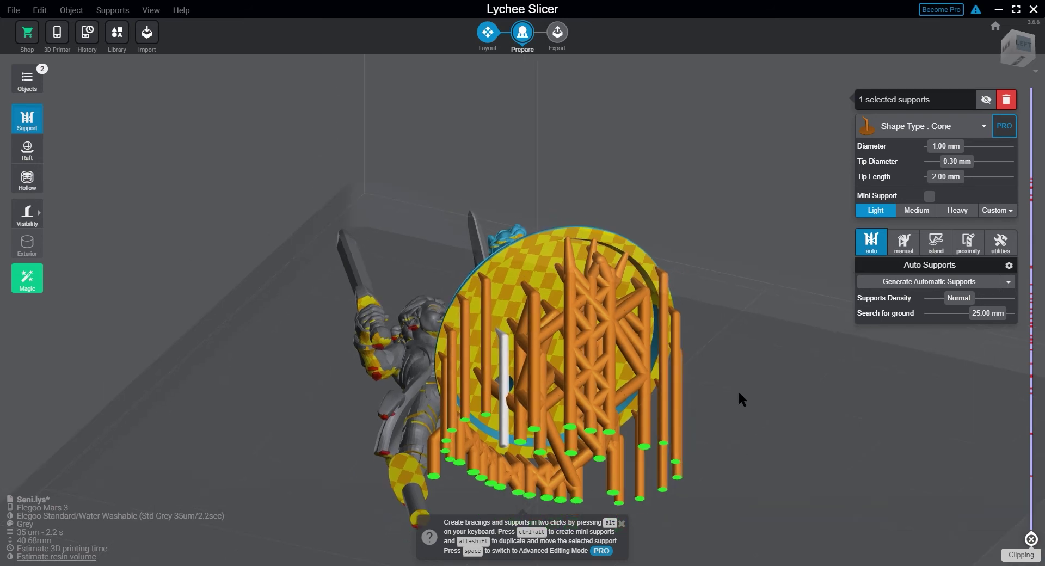
right_drag(752, 336, 828, 410)
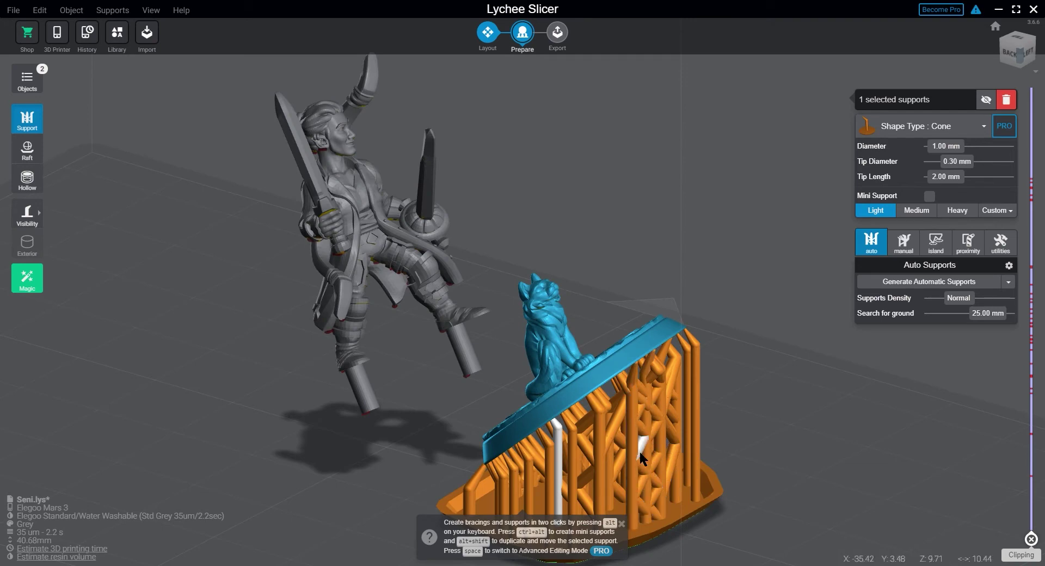
right_drag(712, 426, 768, 352)
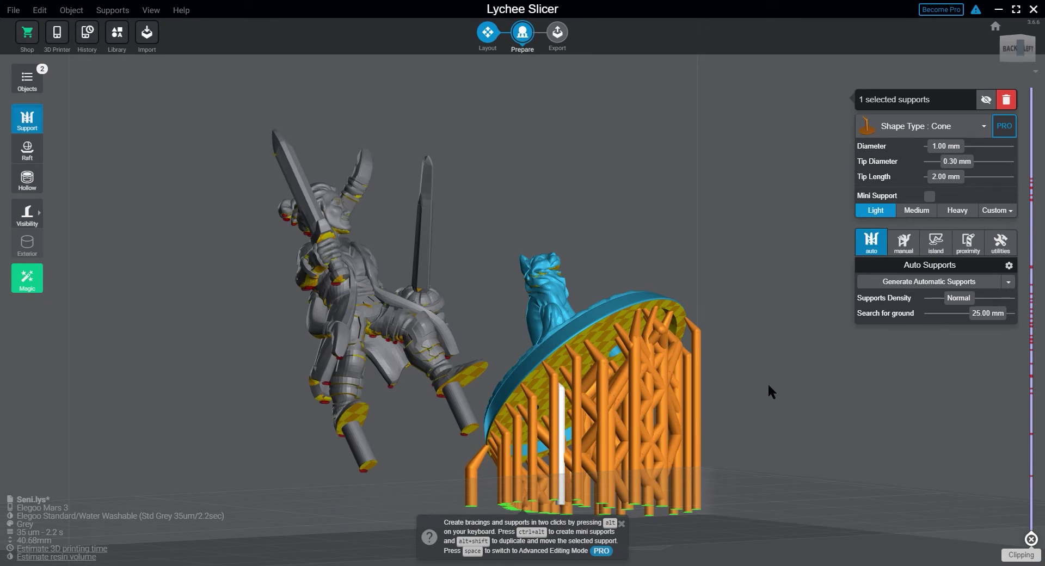
Select all of the cat base's supports, add bracings between them and check the bracing from several angles.
drag(837, 466, 226, 537)
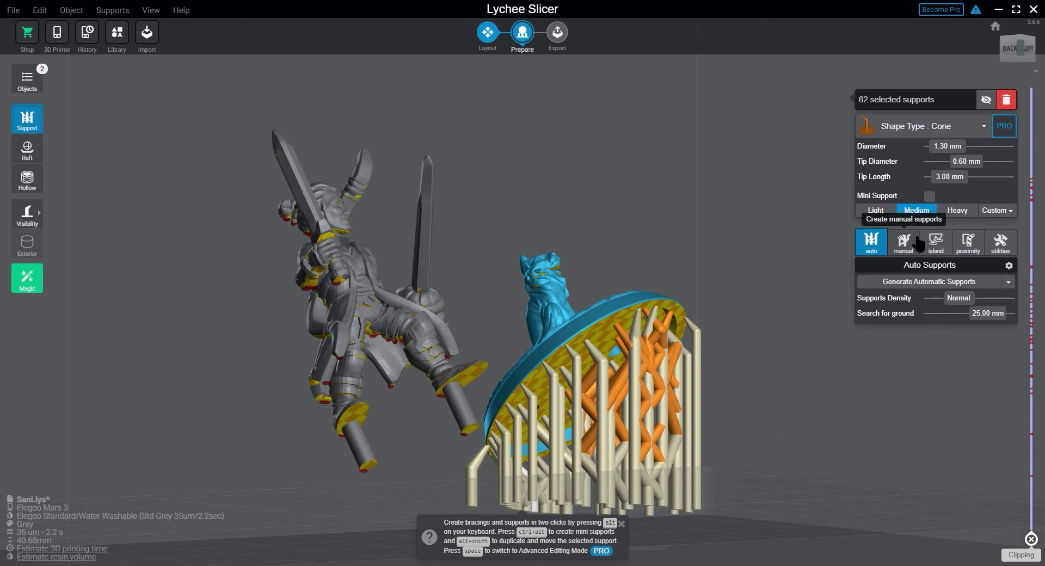
click(1008, 246)
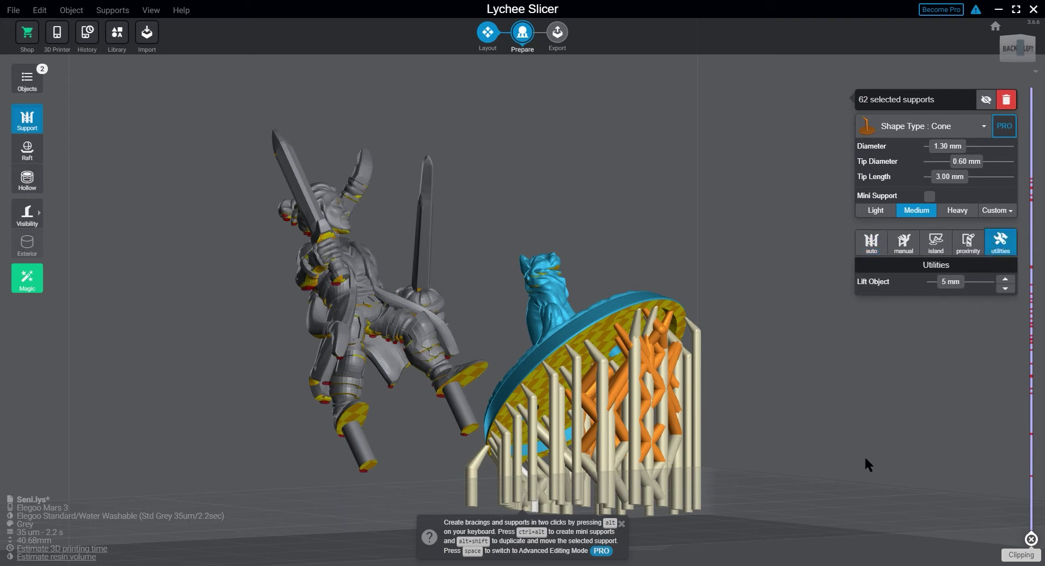
click(908, 244)
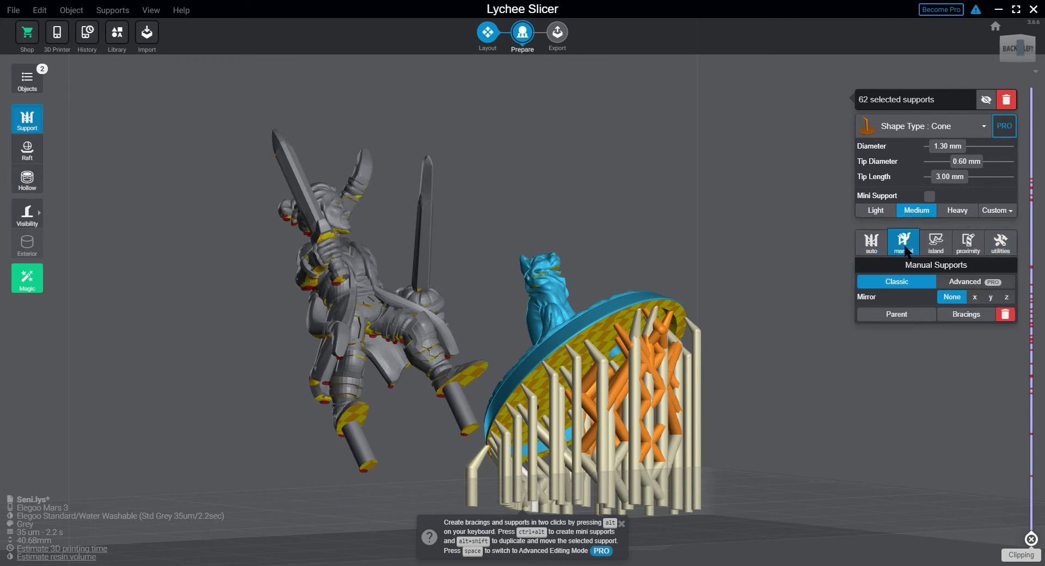
click(966, 317)
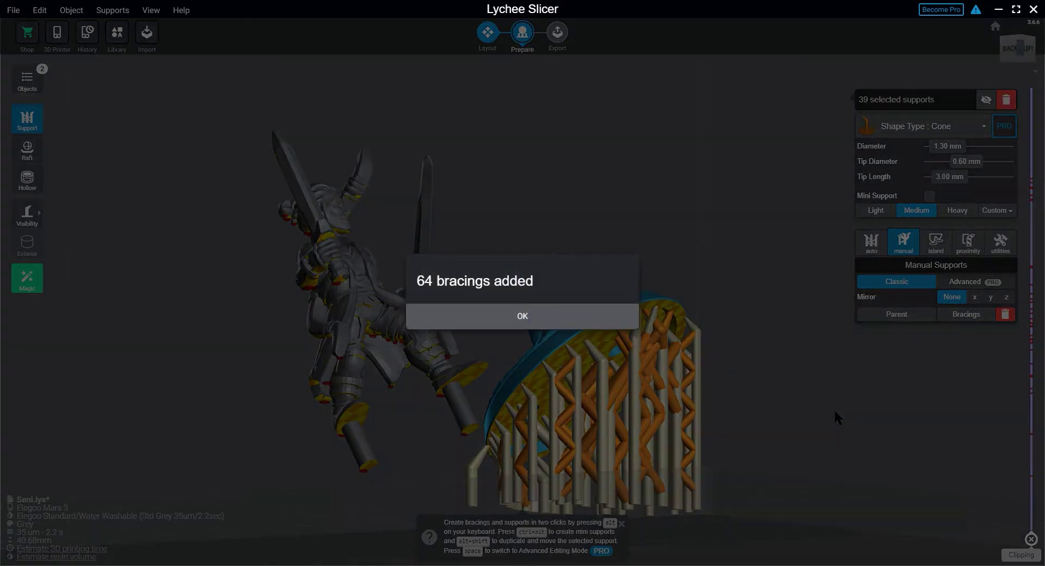
click(530, 305)
right_drag(687, 379, 861, 397)
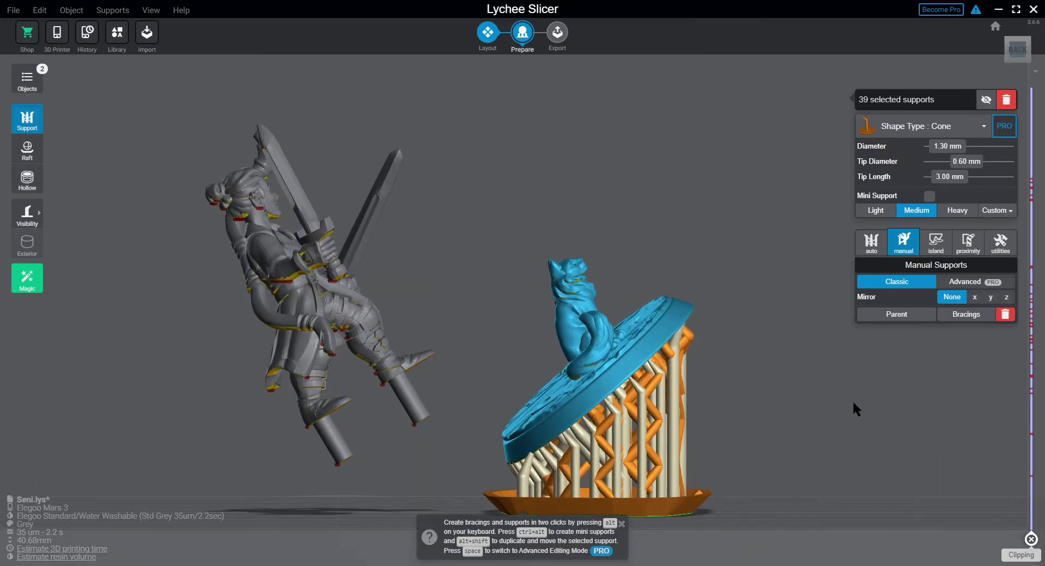
right_drag(773, 419, 668, 423)
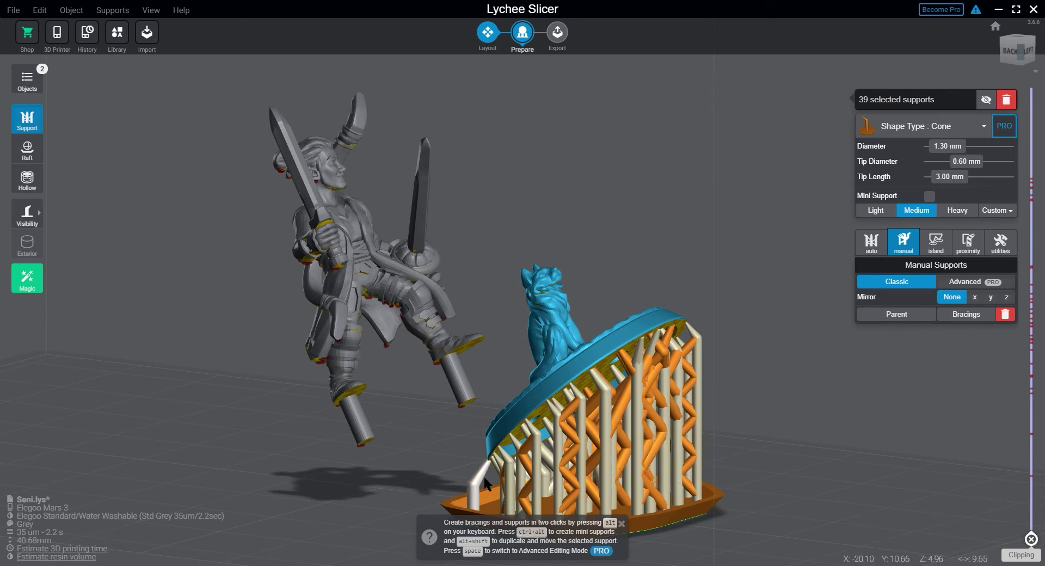
right_drag(808, 436, 689, 62)
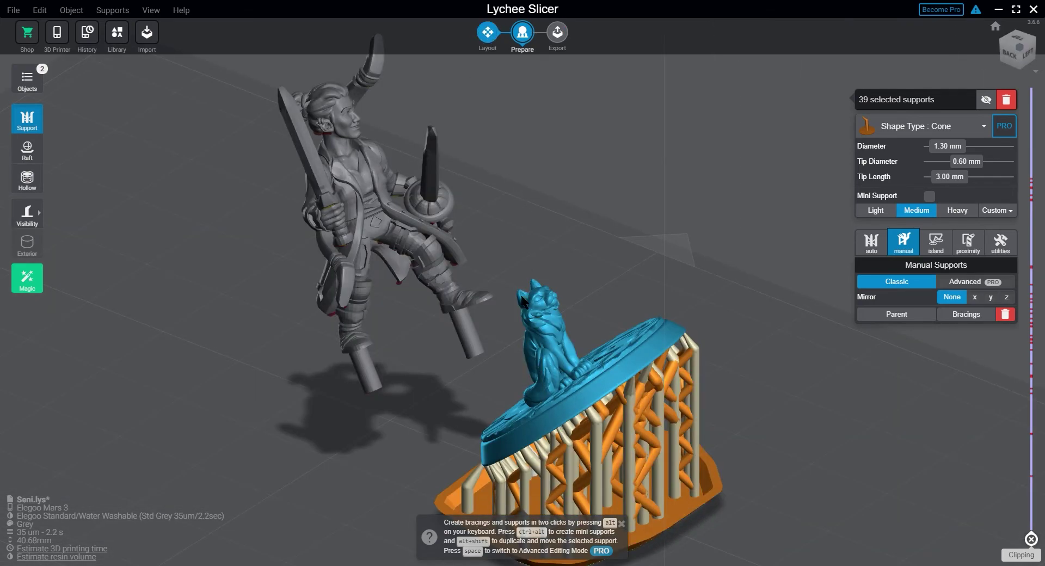
right_drag(389, 398, 104, 352)
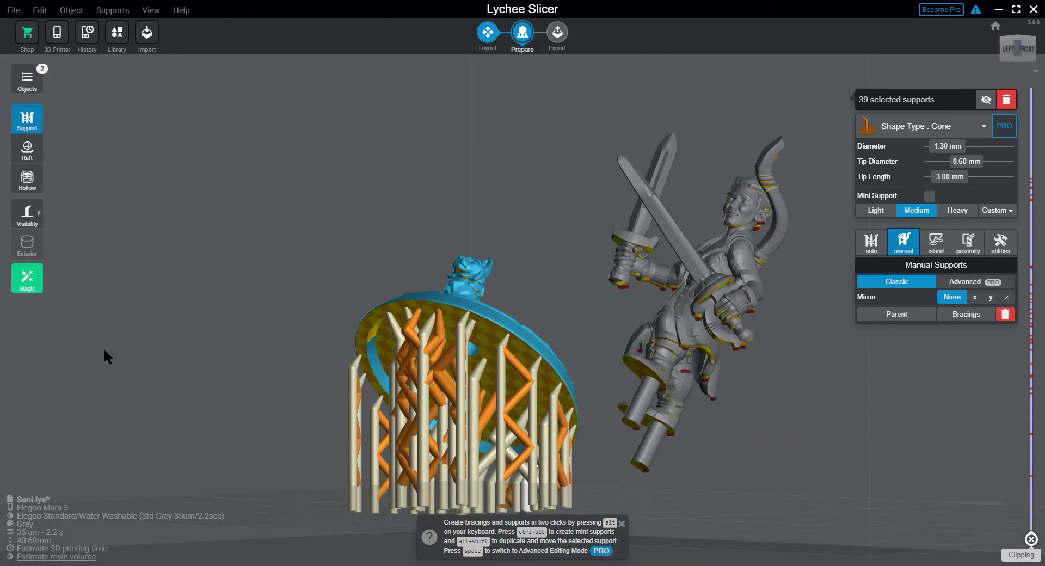
Return to the layout stage and move the supported cat base away from the body, toward the build plate's edge.
click(487, 39)
right_drag(787, 452, 430, 371)
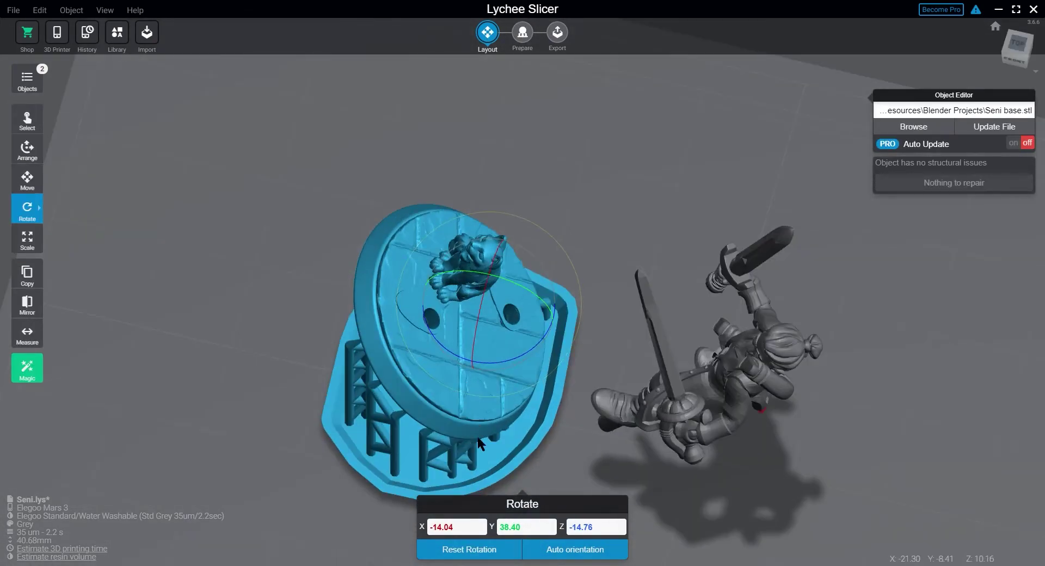
drag(479, 444, 240, 184)
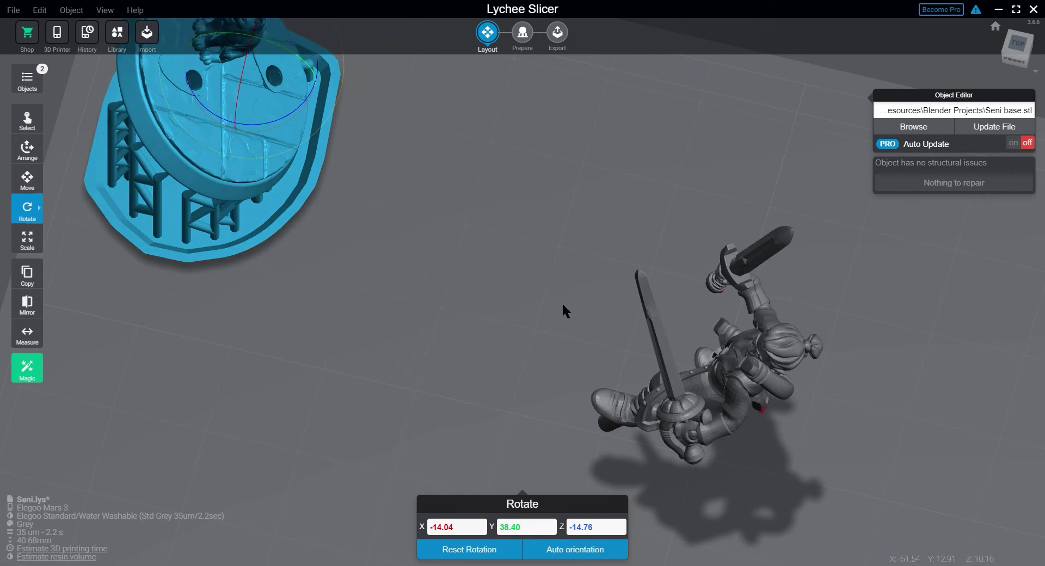
Reset the body's rotation to 0 on X, Y and Z so it stands upright, and deselect it.
right_drag(824, 467, 891, 374)
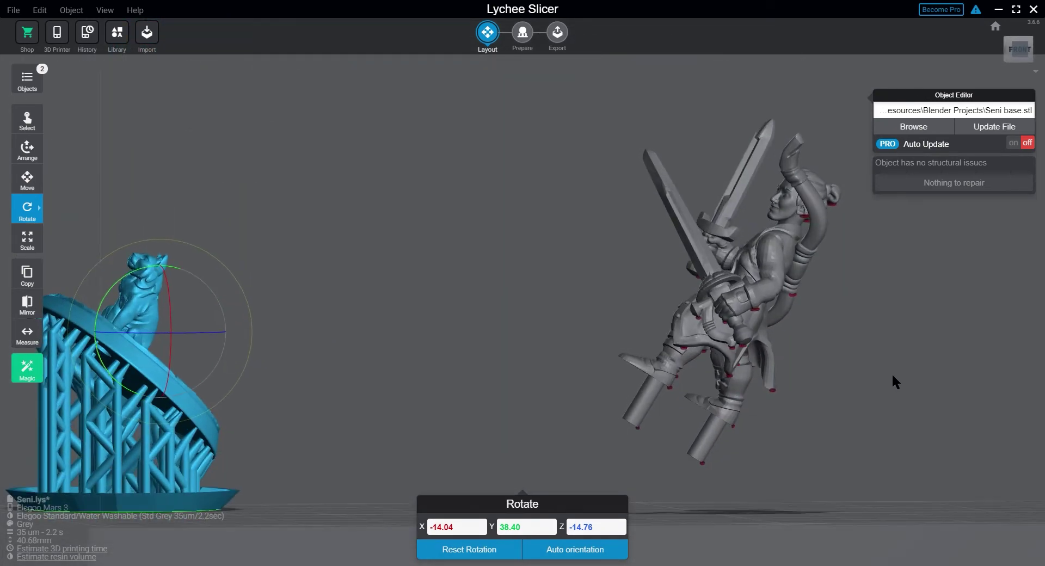
click(717, 423)
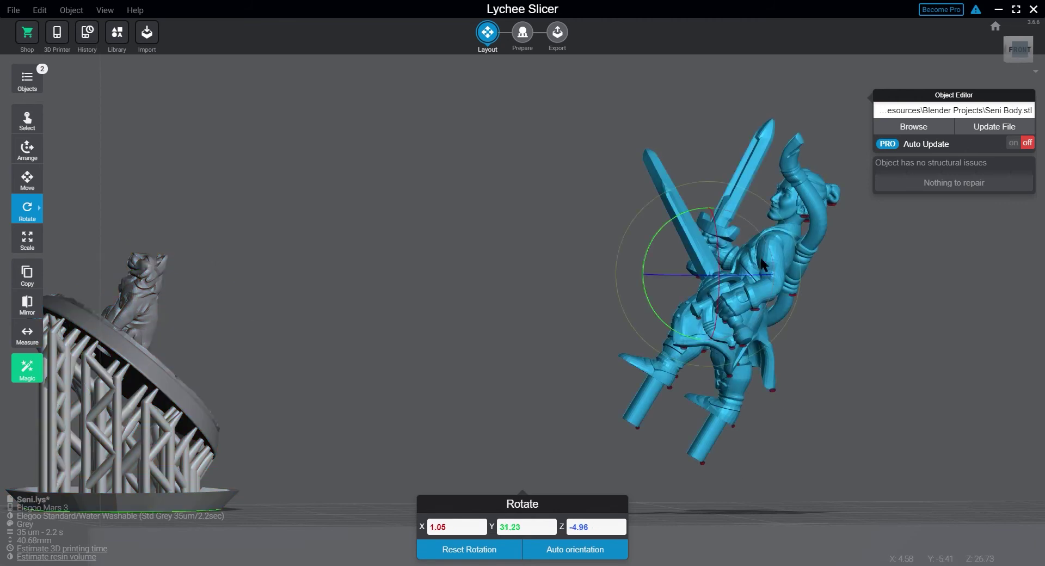
click(469, 549)
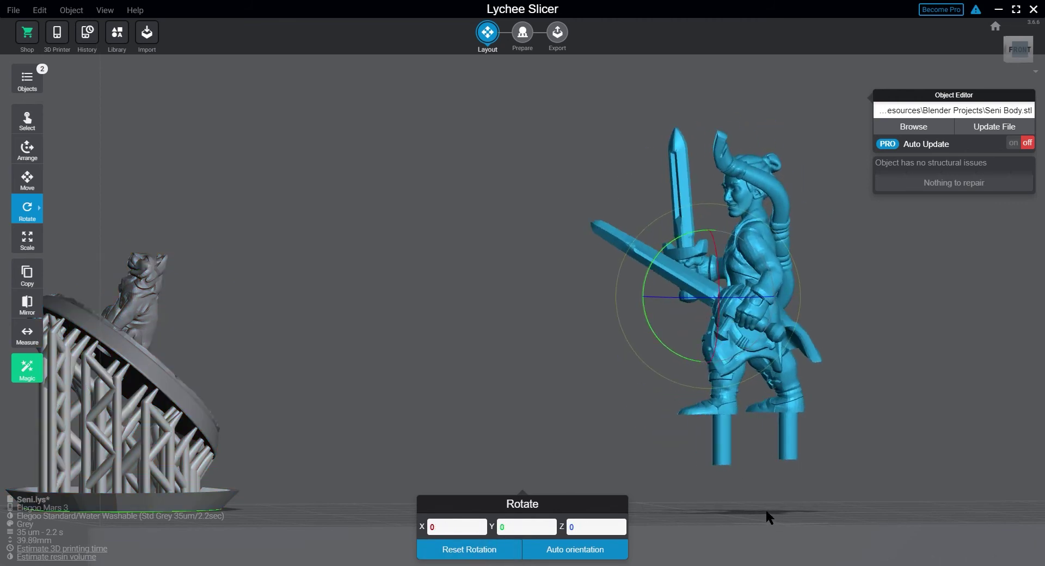
click(583, 352)
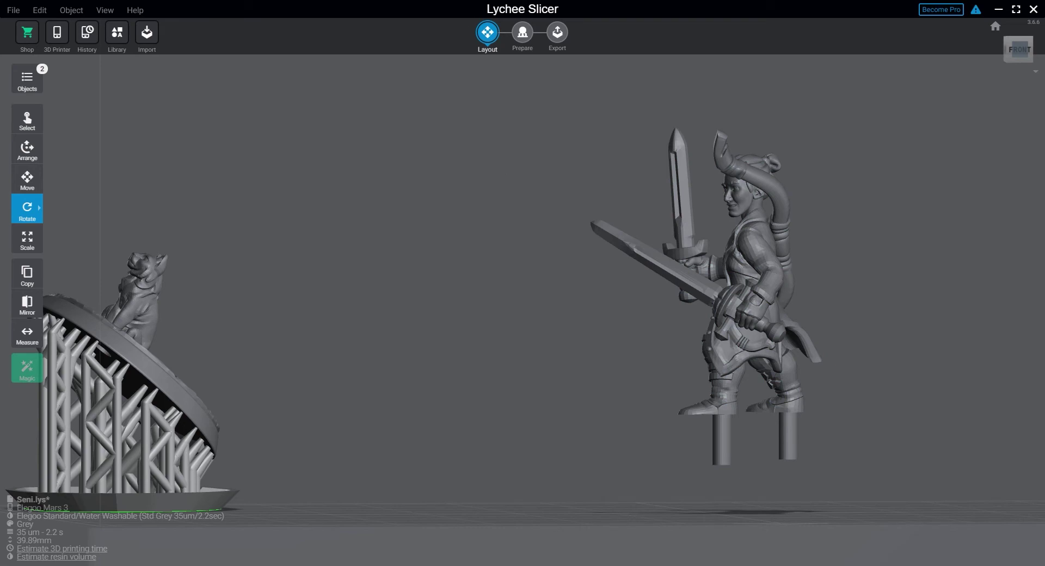
Return to the prepare stage and examine the upright body's overhangs from below and close up from the front, including the feet and chin.
click(522, 34)
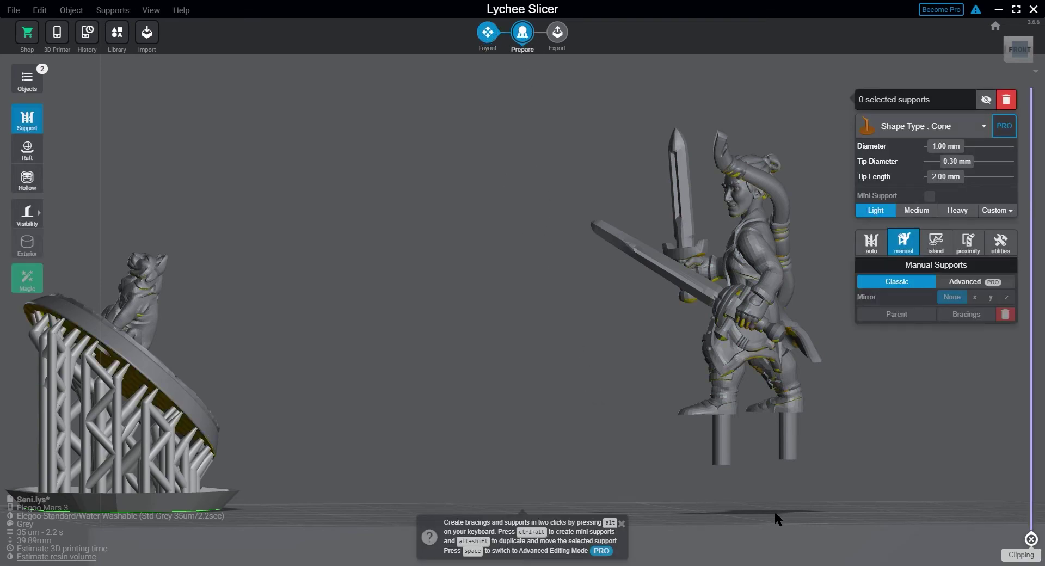
right_drag(775, 506, 718, 315)
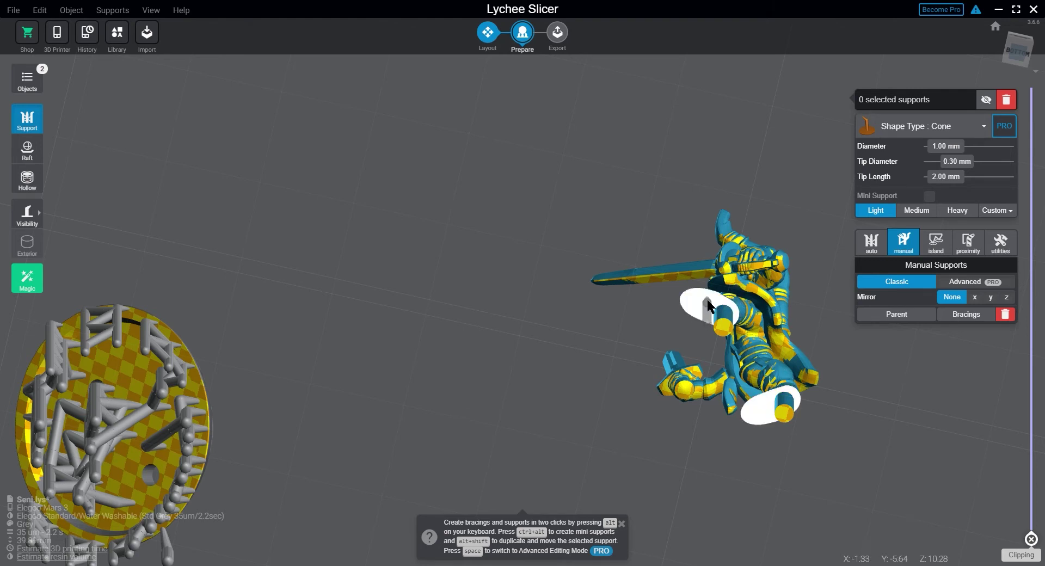
right_drag(847, 337, 928, 421)
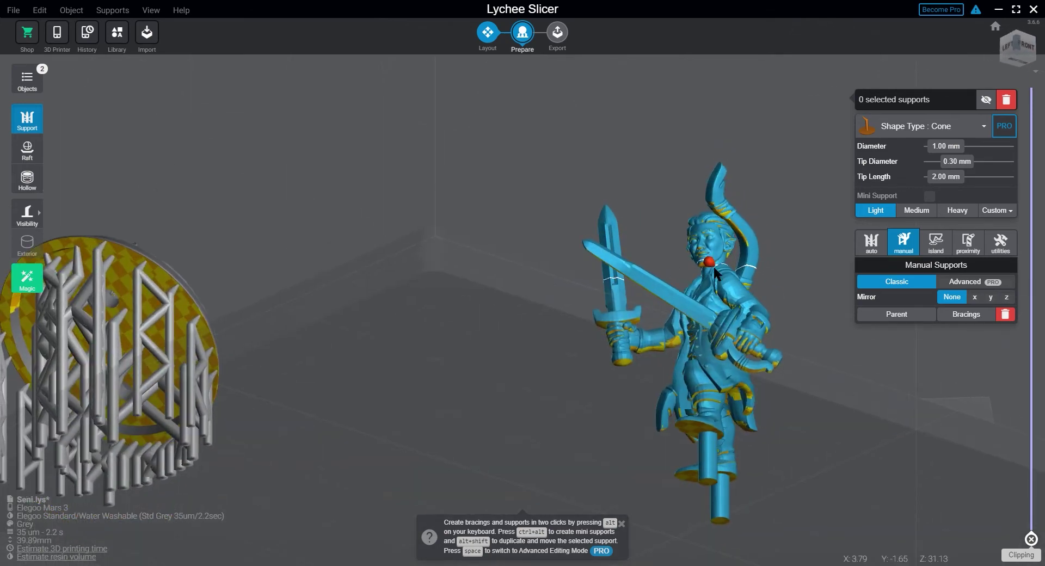
scroll(871, 343, up, 4)
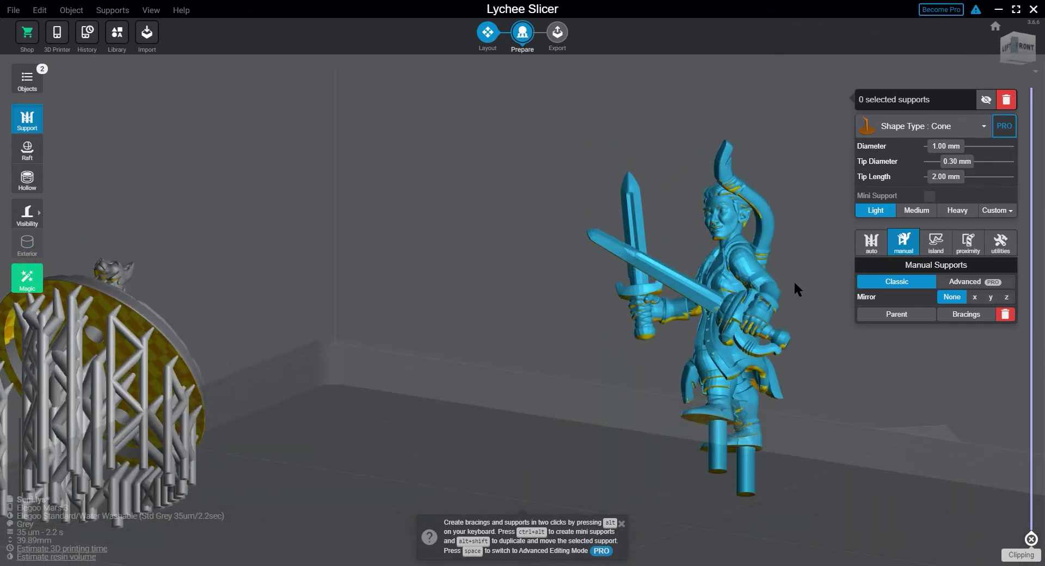
scroll(839, 273, up, 3)
scroll(707, 231, up, 1)
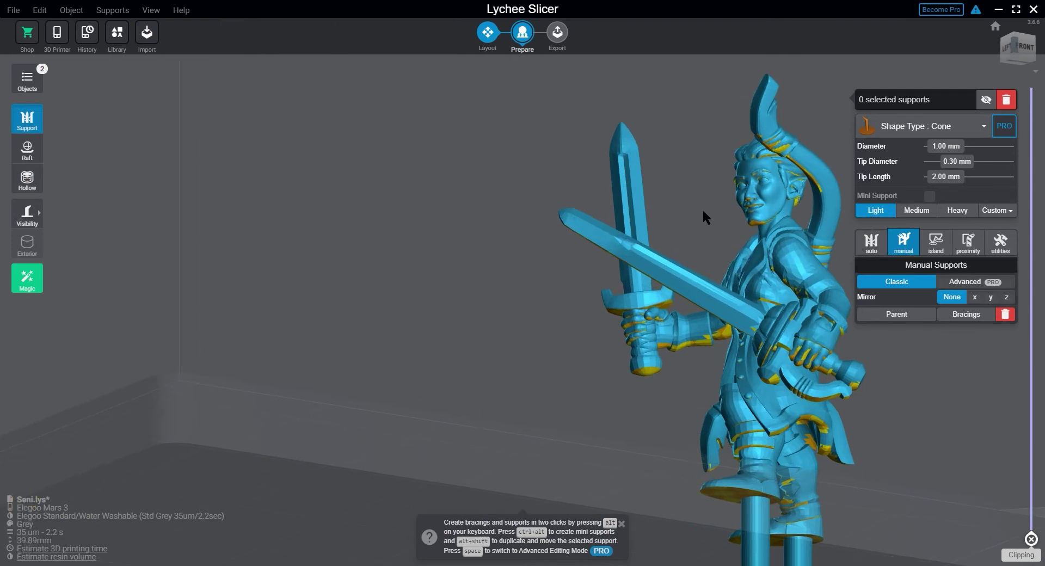
right_drag(706, 222, 423, 207)
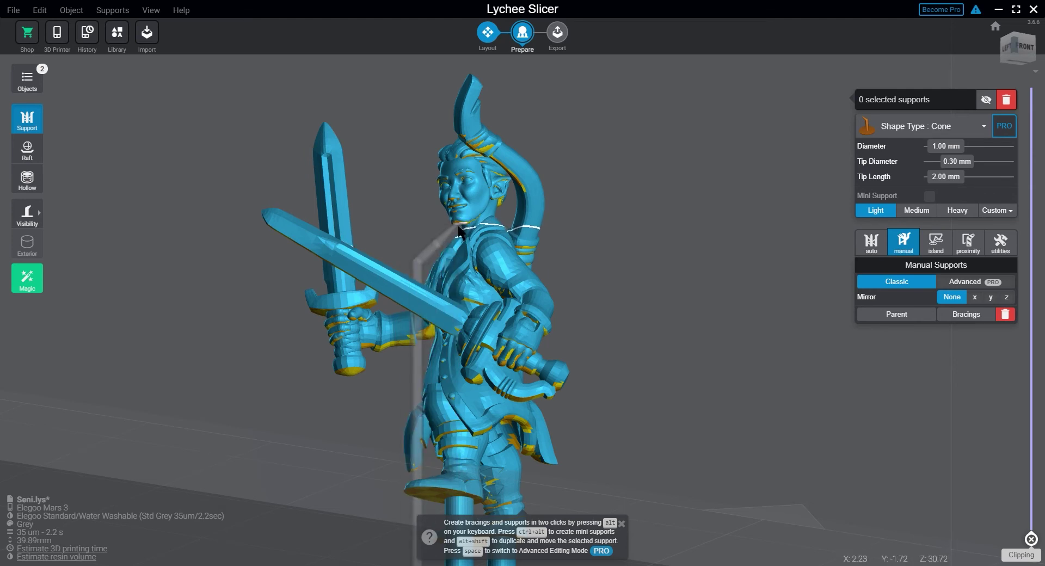
Run the islands detector at detailed accuracy on the upright body and examine the marked islands from the side, front and below.
click(936, 242)
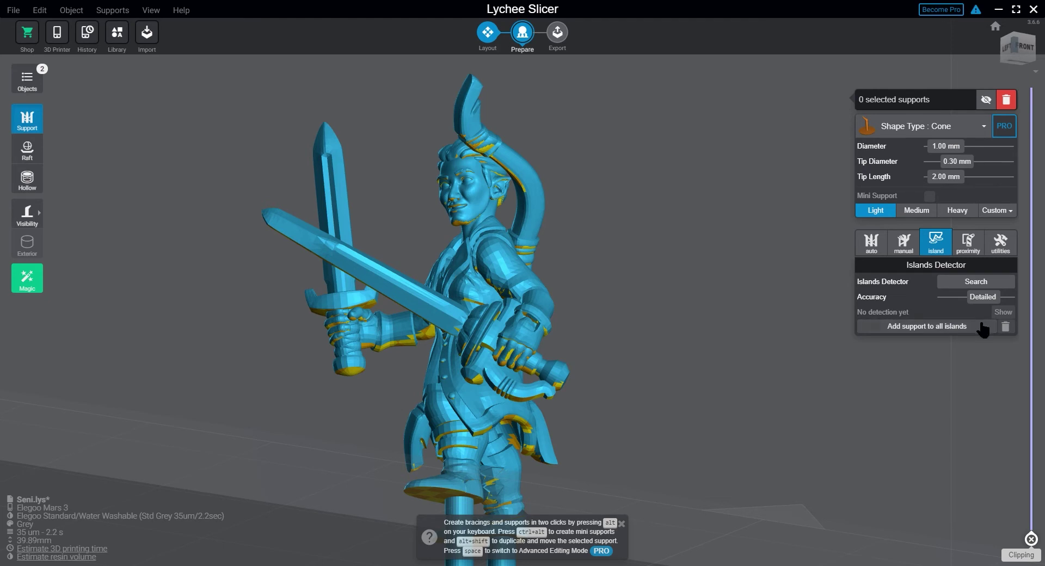
click(979, 283)
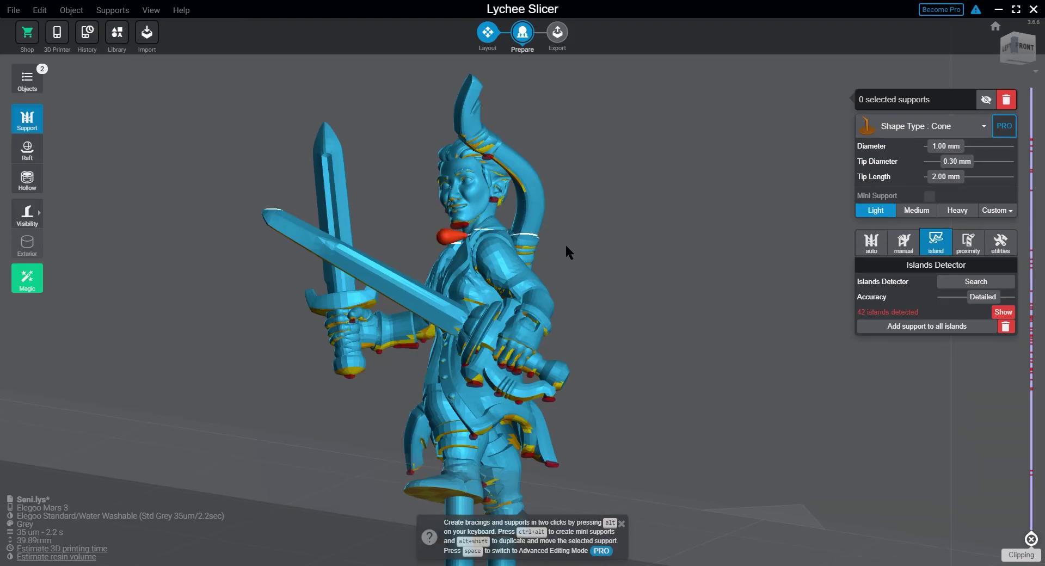
drag(744, 283, 516, 303)
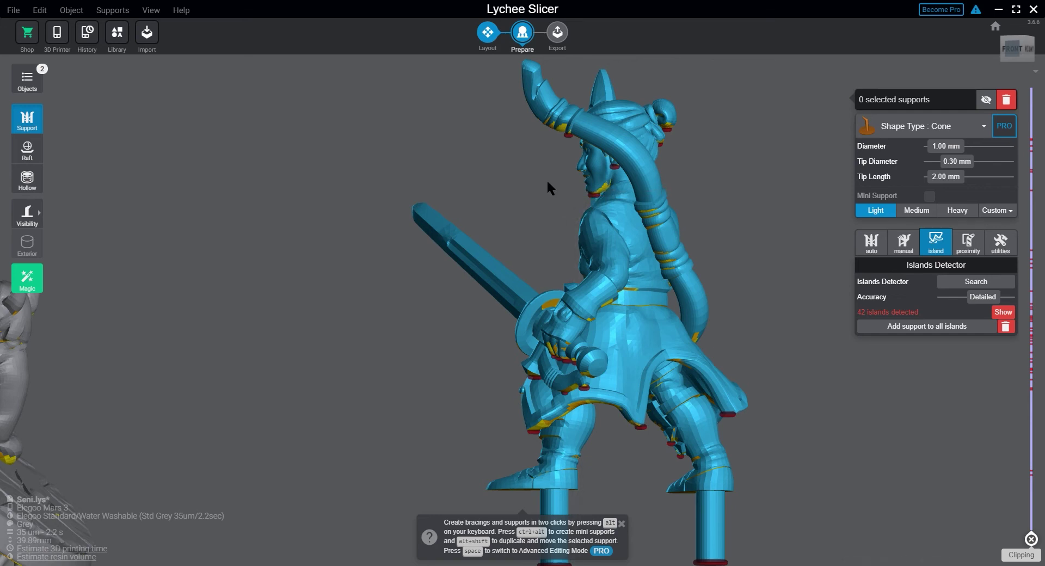
right_drag(550, 185, 660, 203)
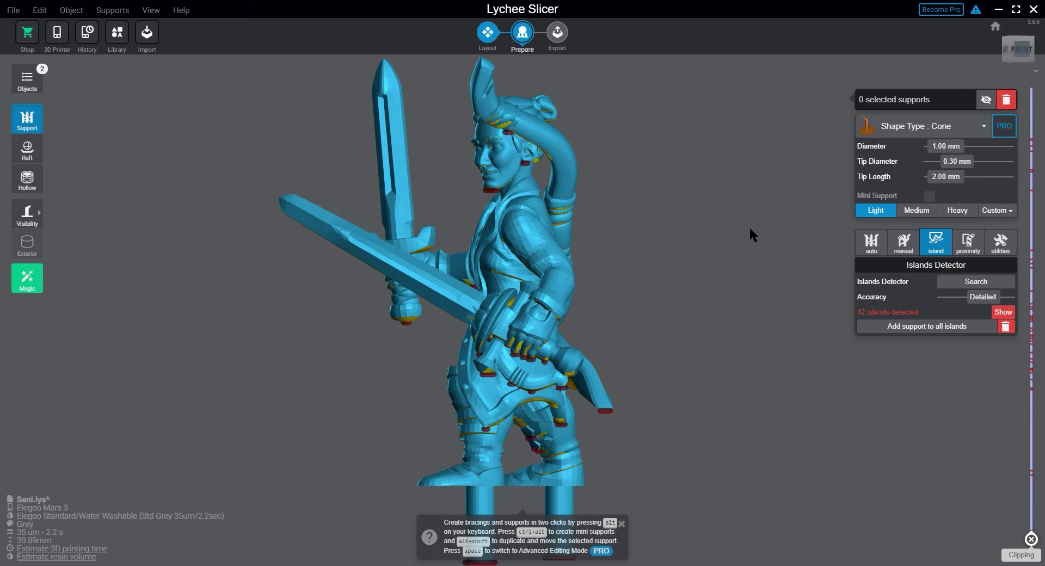
right_drag(749, 226, 677, 381)
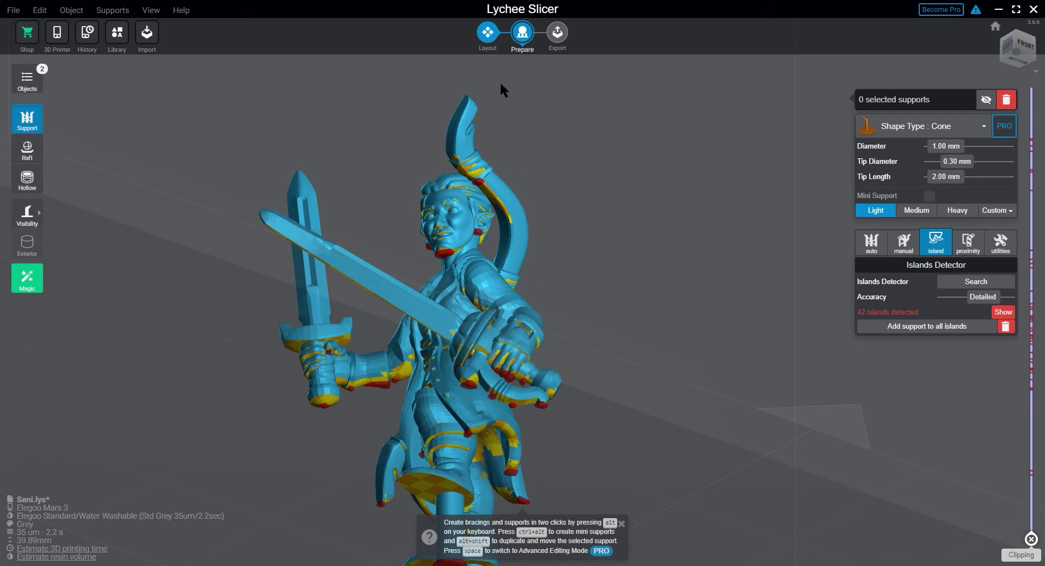
Return to the layout stage and tilt the body backward to about X 6.97, Y 12.25, Z -3.00.
click(490, 33)
drag(613, 199, 595, 265)
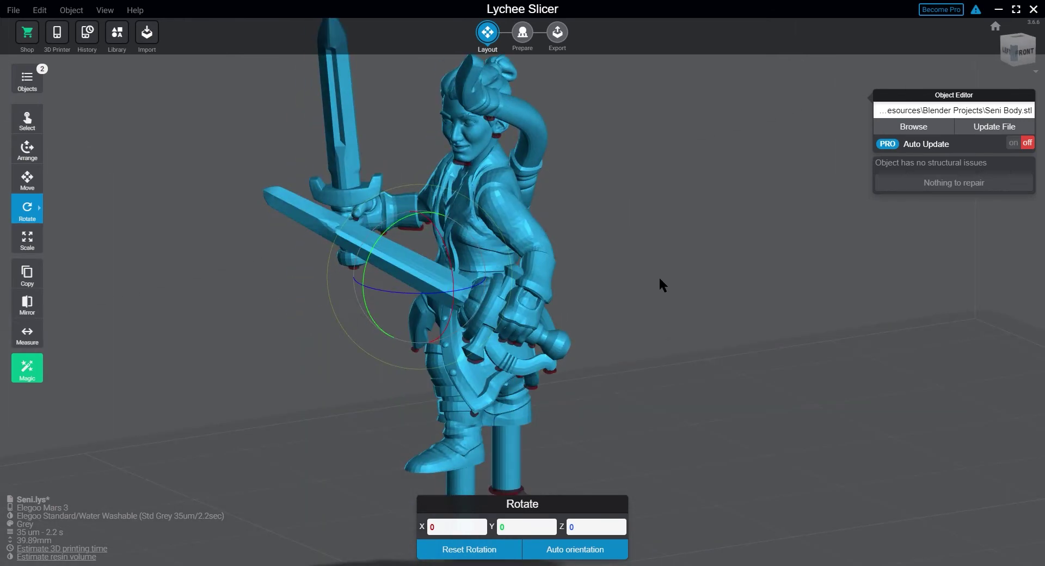
scroll(723, 305, down, 5)
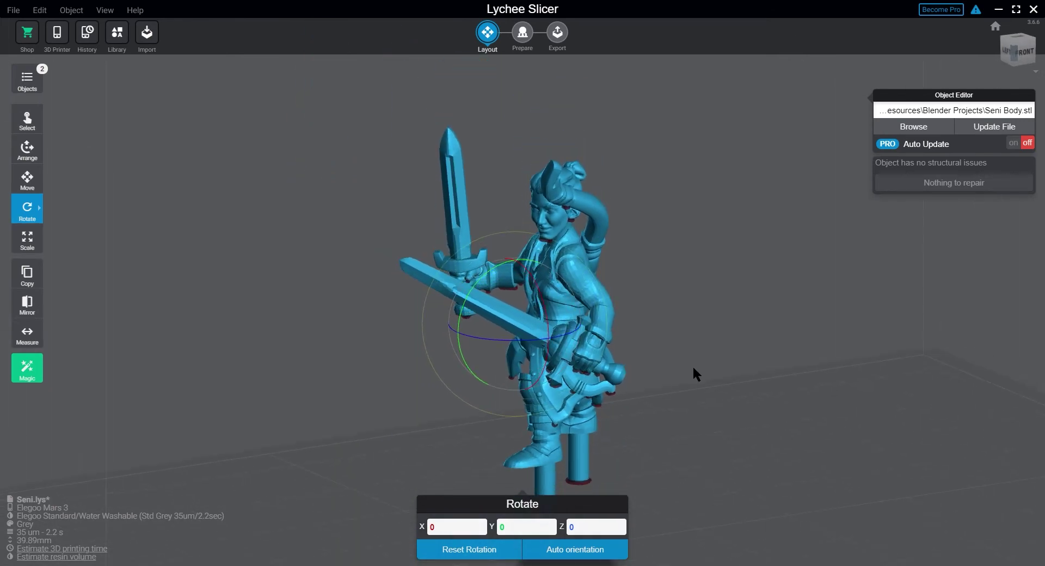
scroll(676, 352, down, 2)
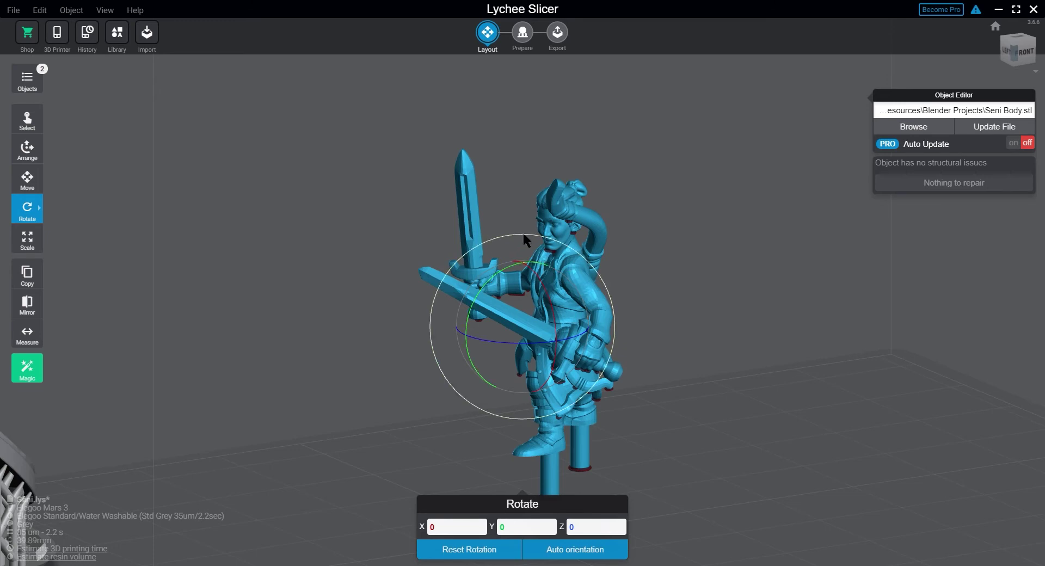
drag(522, 234, 579, 281)
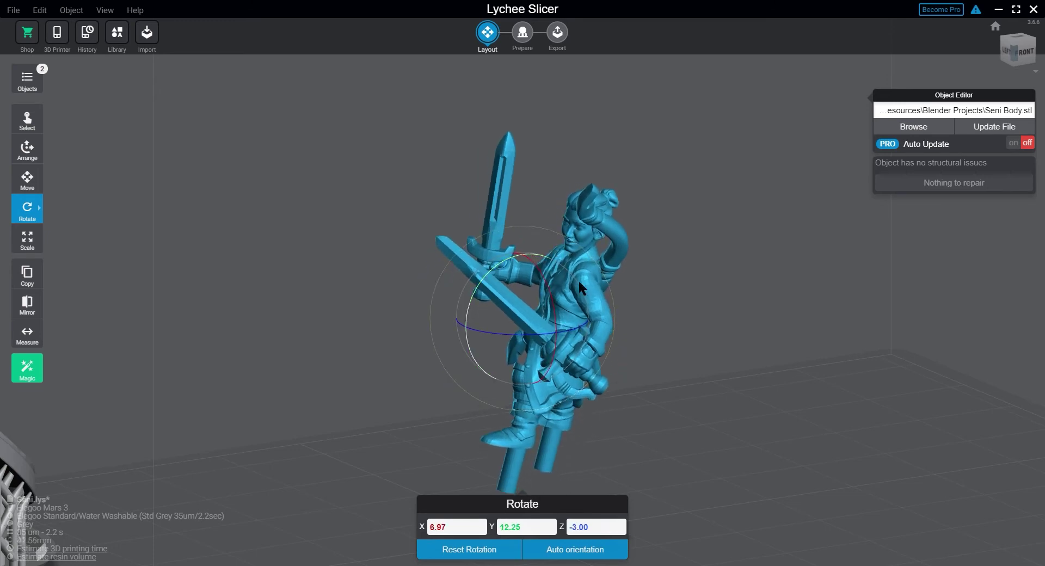
From the front view, tilt the body further backward to about X 5.97, Y 29.32, Z -3.27.
drag(759, 378, 663, 354)
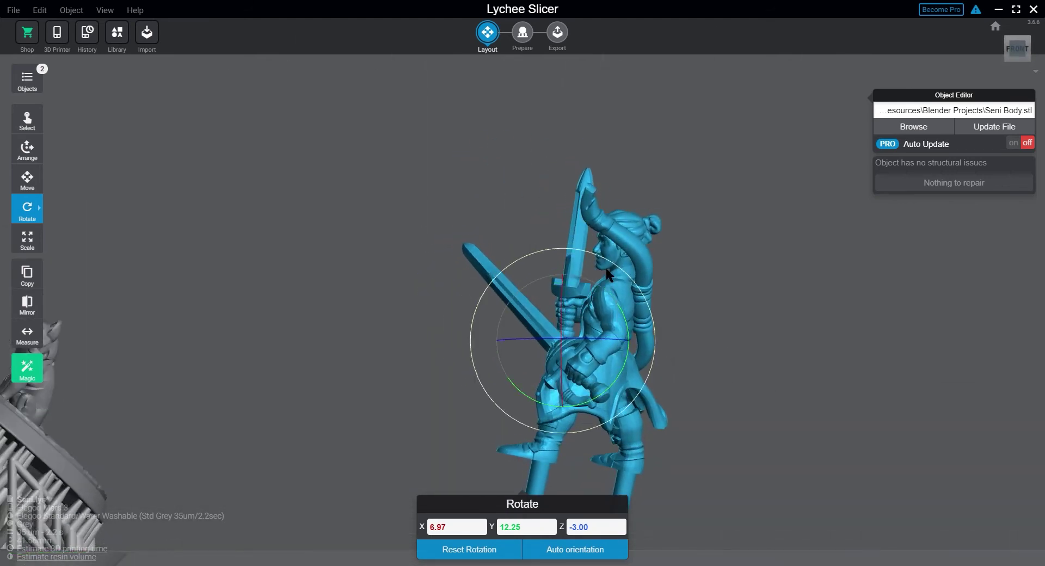
click(1018, 52)
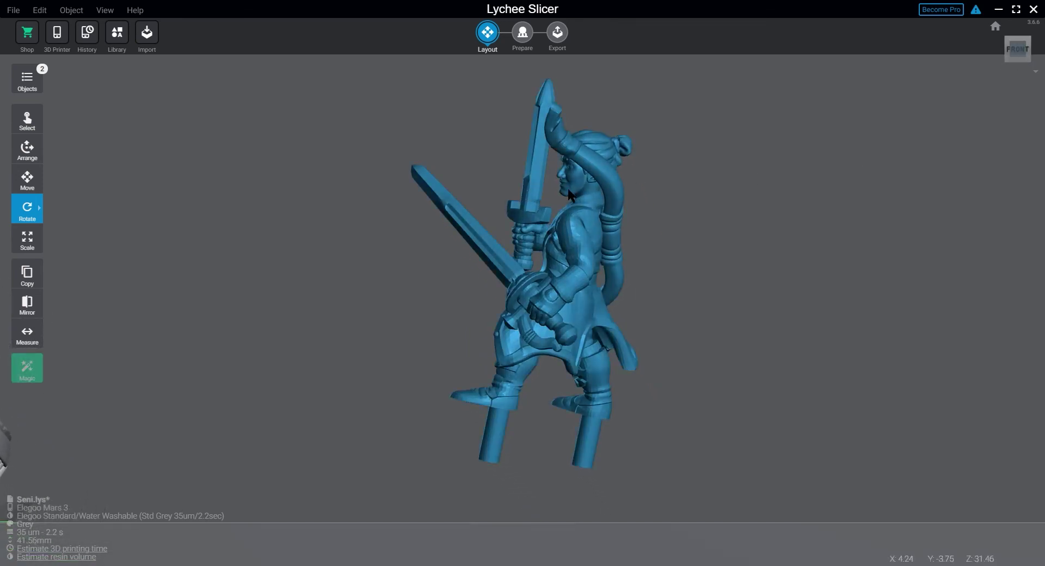
click(552, 188)
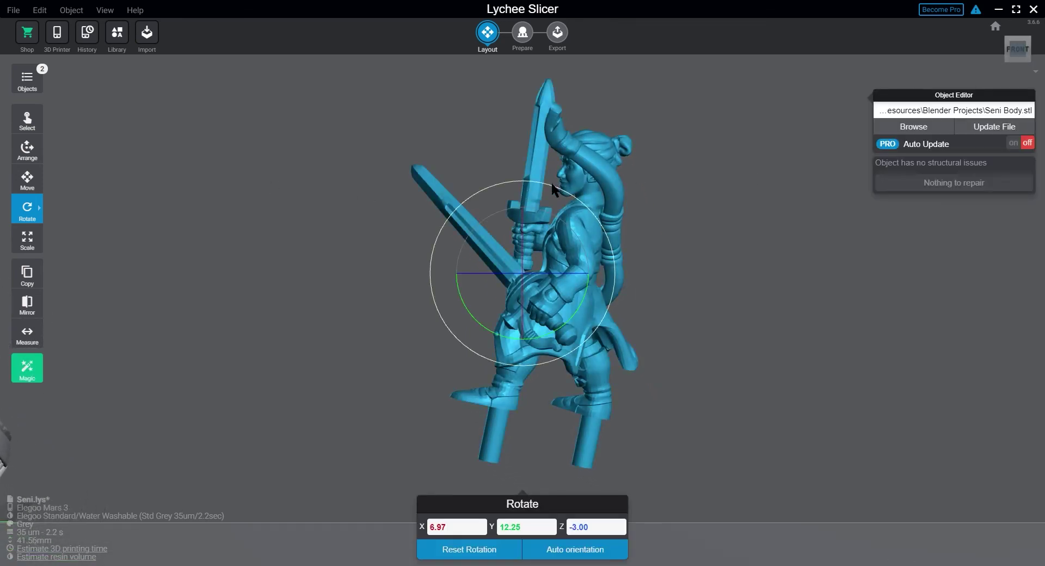
drag(552, 185, 626, 239)
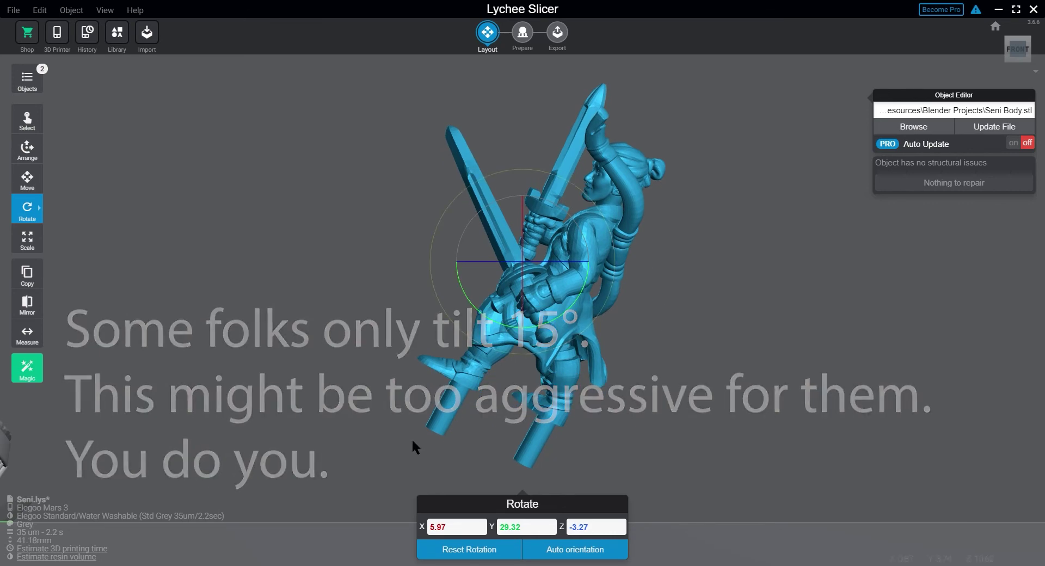
Tilt the body sideways to about X -6.67, Y 30.36, Z -6.94 so one foot sits lower than the other.
drag(411, 438, 606, 313)
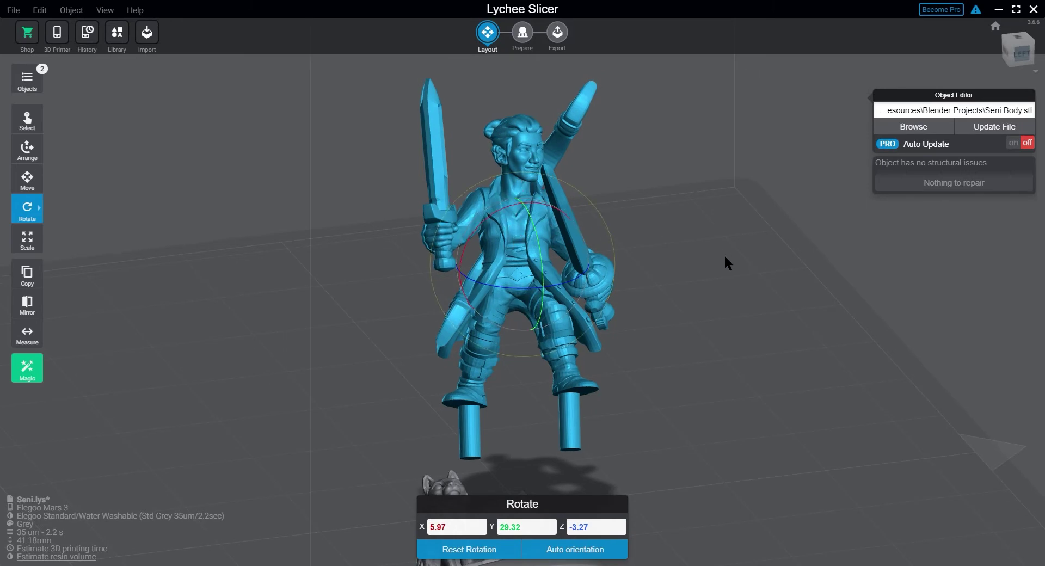
right_drag(723, 253, 701, 243)
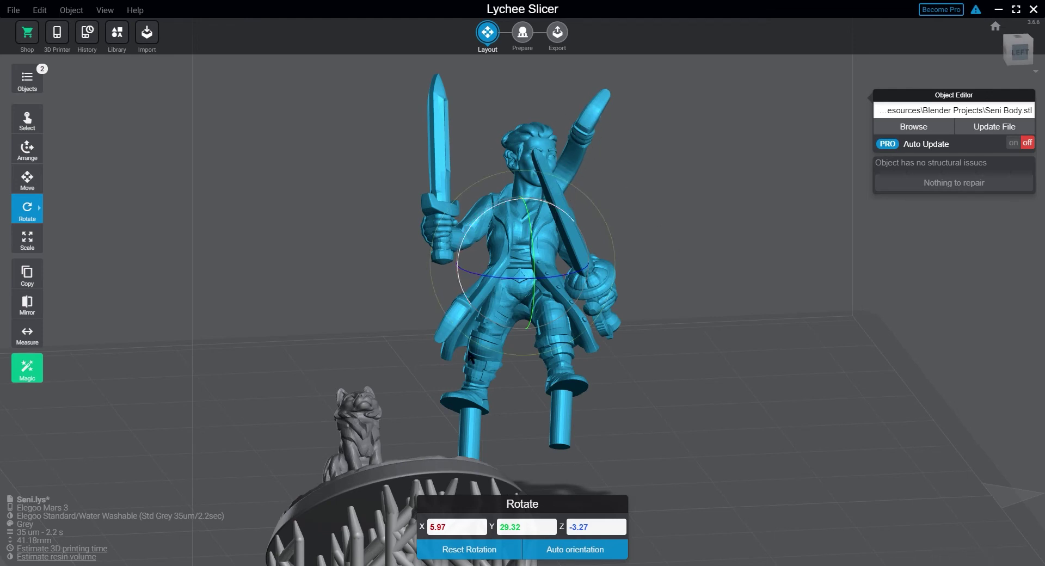
drag(583, 195, 567, 184)
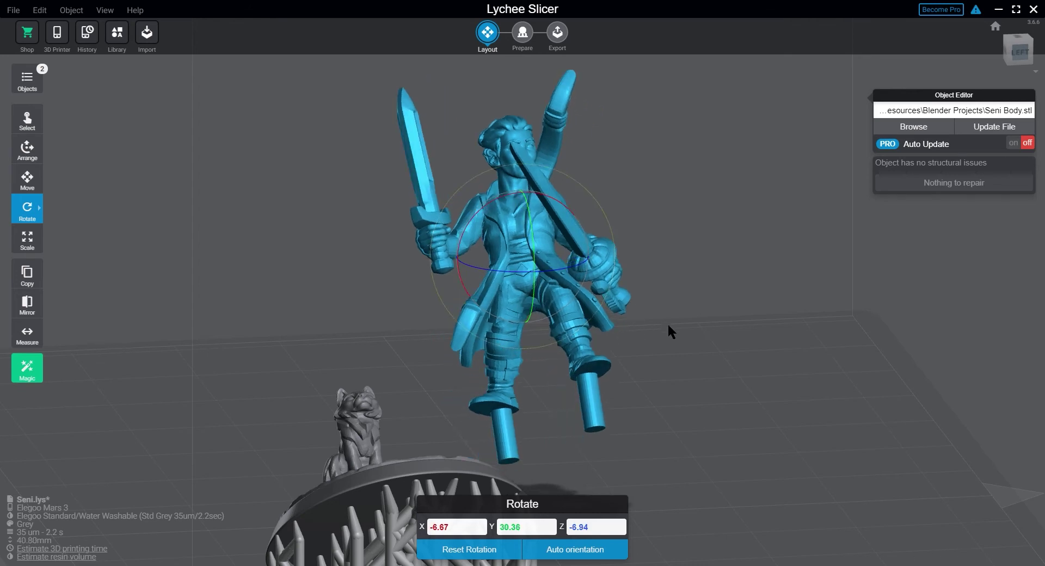
right_drag(691, 348, 468, 350)
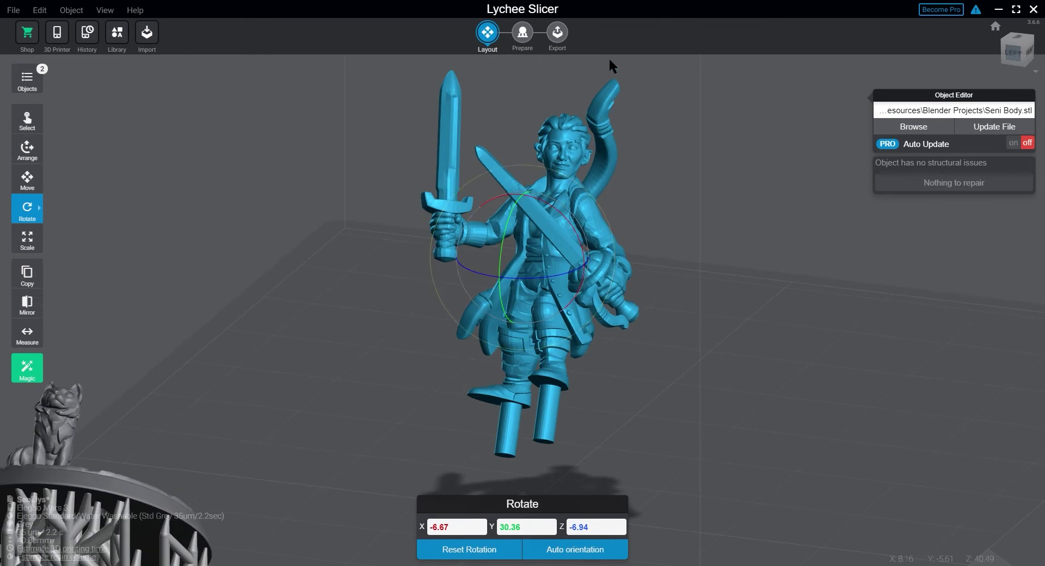
Return to the prepare stage and run the islands detector at detailed accuracy on the tilted body.
click(522, 33)
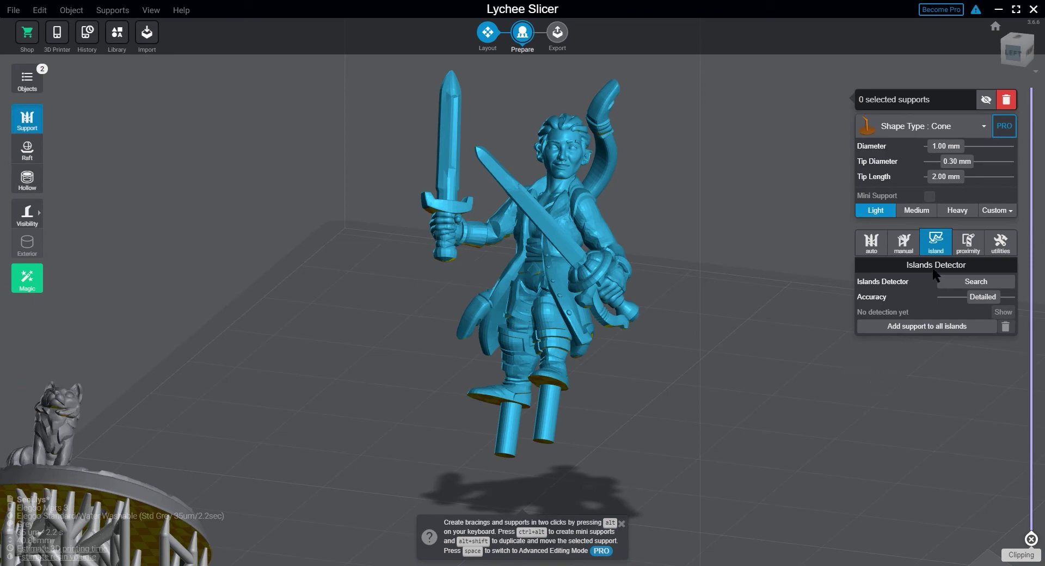
click(926, 326)
click(976, 282)
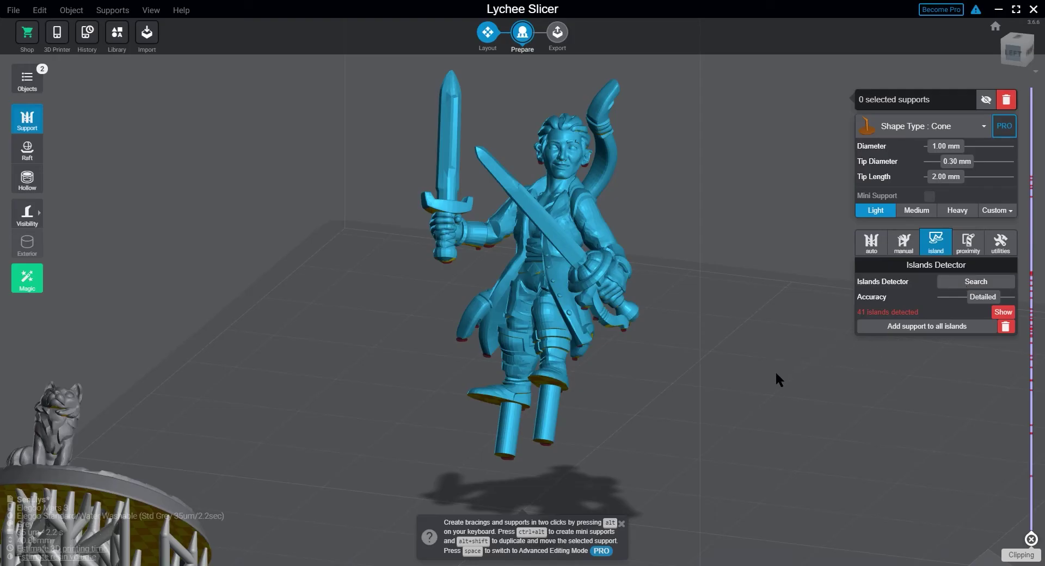
Examine the tilted body's islands and overhangs close up from the front and below, including the face, hands, coat and legs.
right_drag(775, 373, 725, 352)
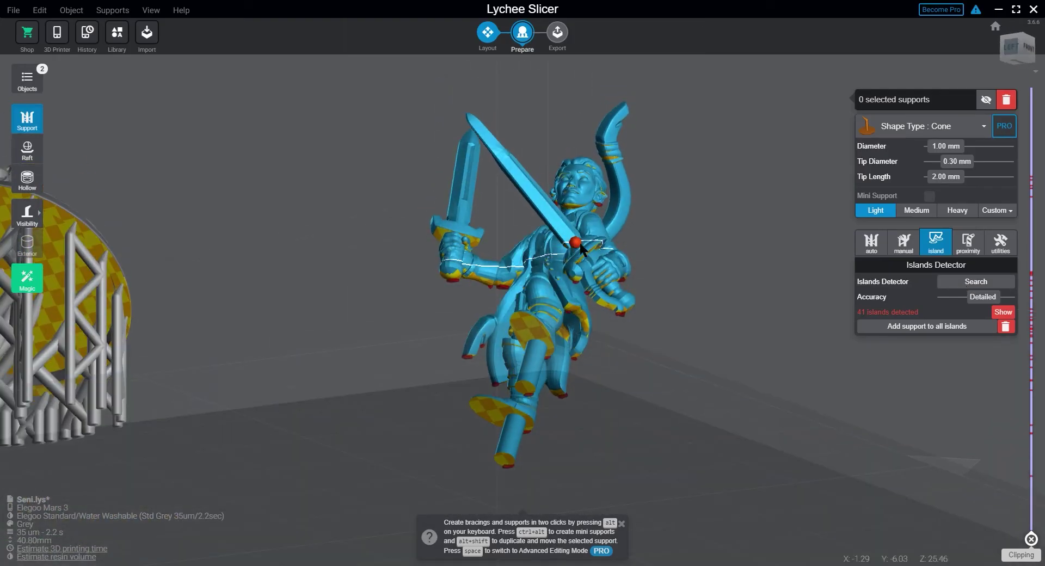
scroll(689, 194, up, 8)
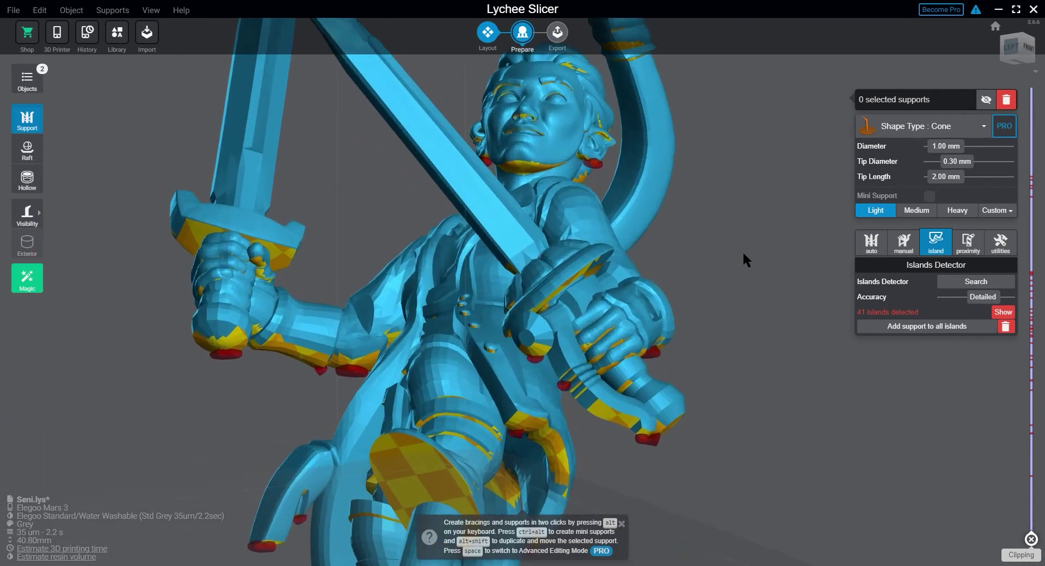
scroll(744, 256, up, 1)
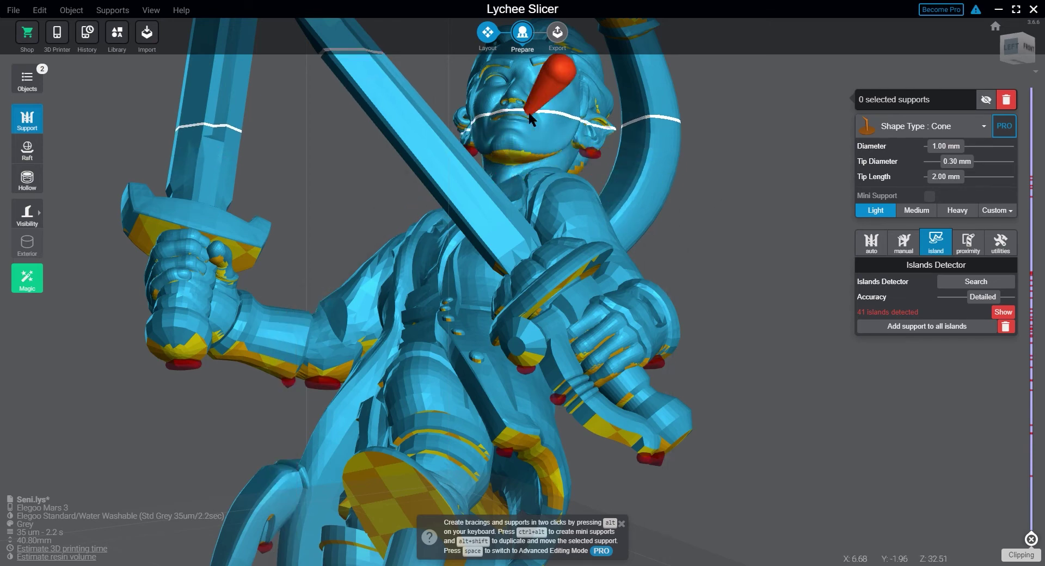
click(532, 117)
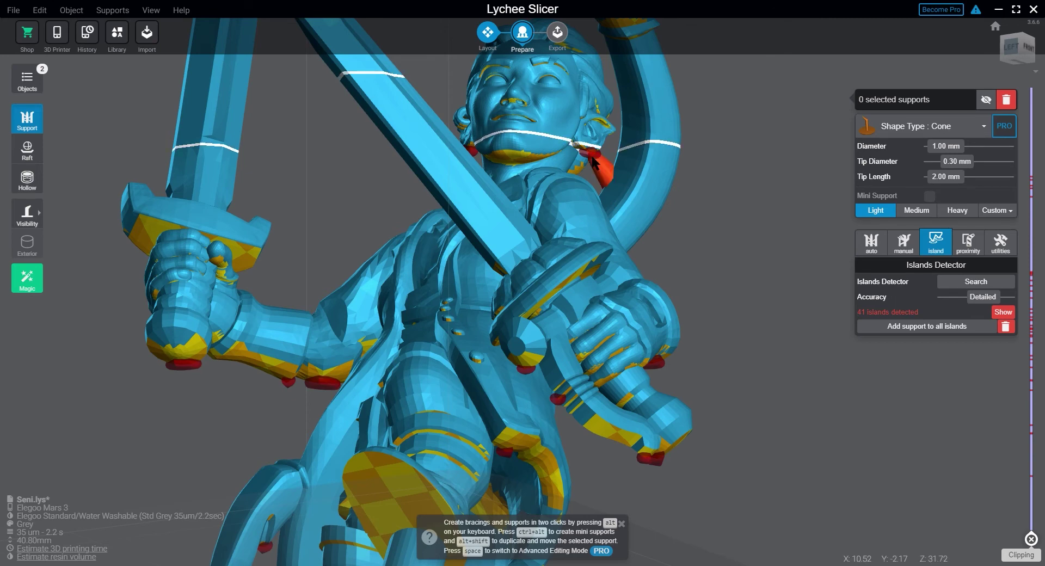
drag(748, 471, 714, 436)
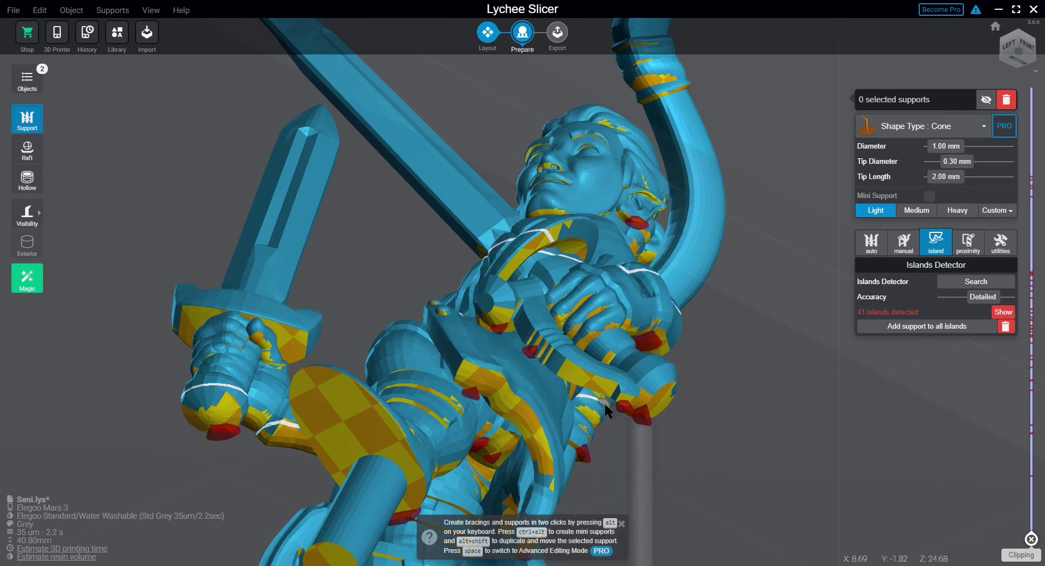
drag(605, 406, 727, 341)
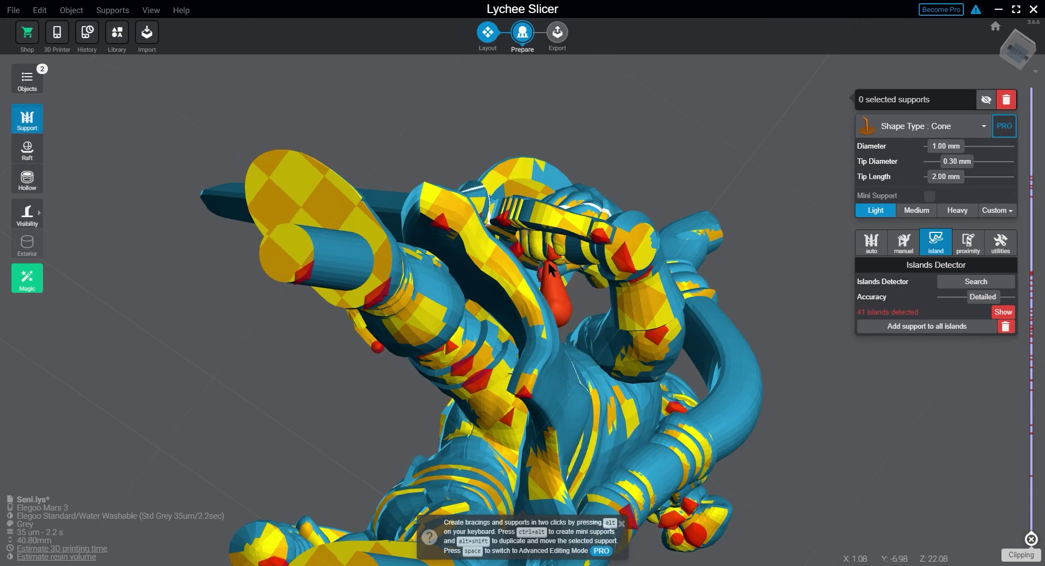
drag(173, 369, 407, 398)
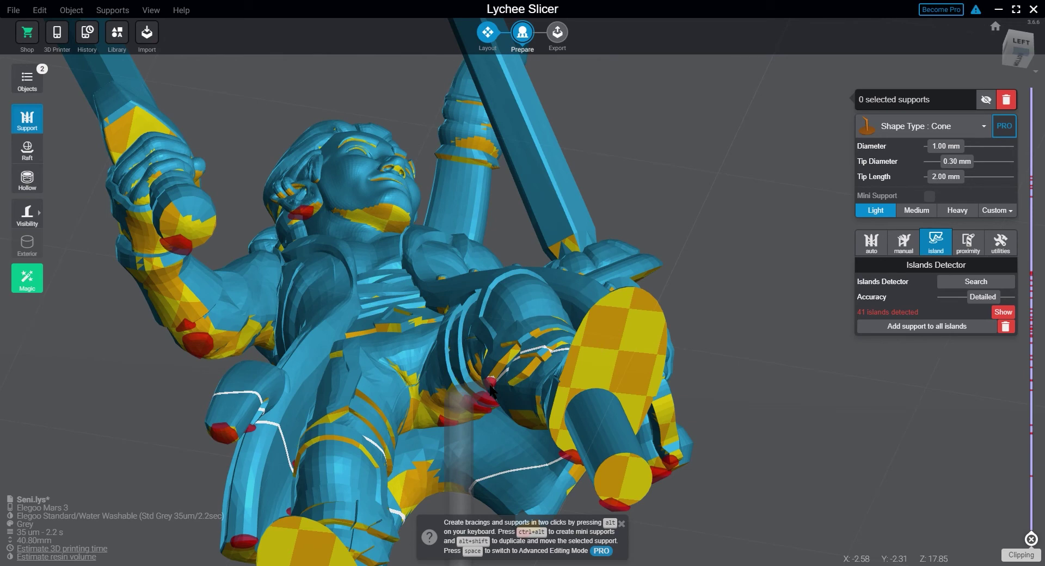
drag(106, 459, 554, 329)
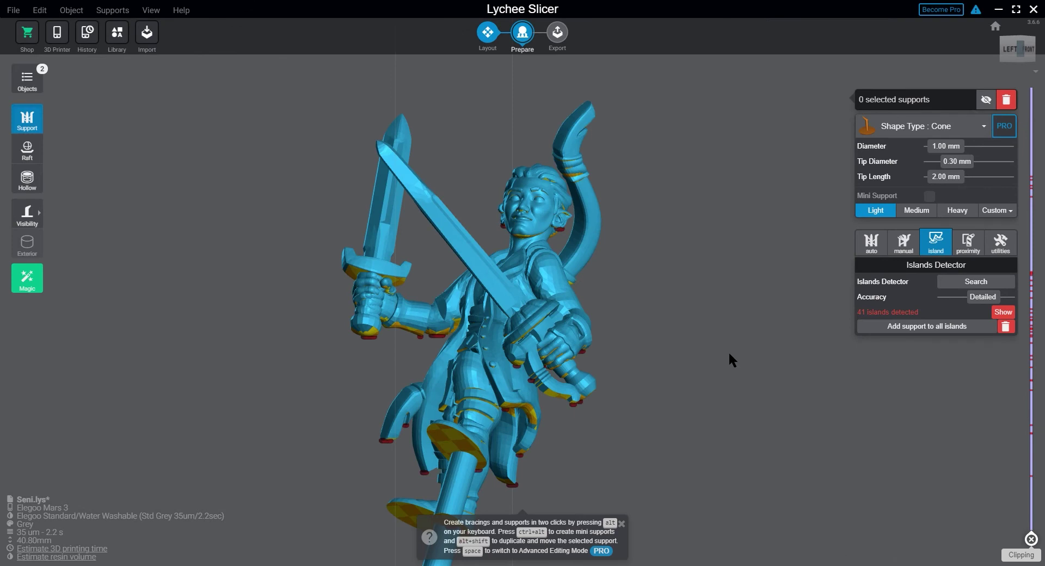
Choose the Heavy support preset and place one support under the tip of the peg below each foot.
click(956, 211)
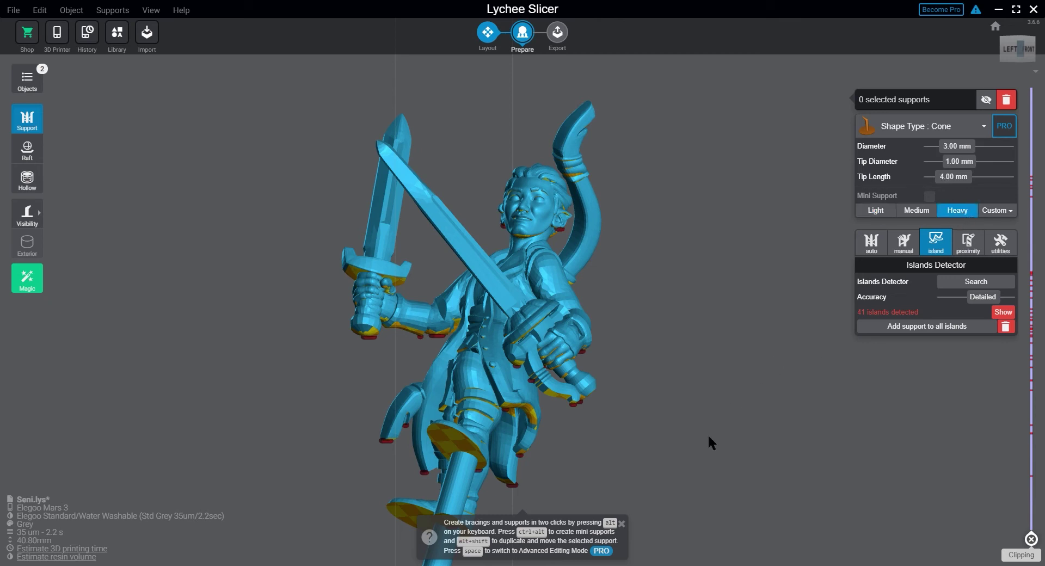
right_drag(624, 444, 597, 327)
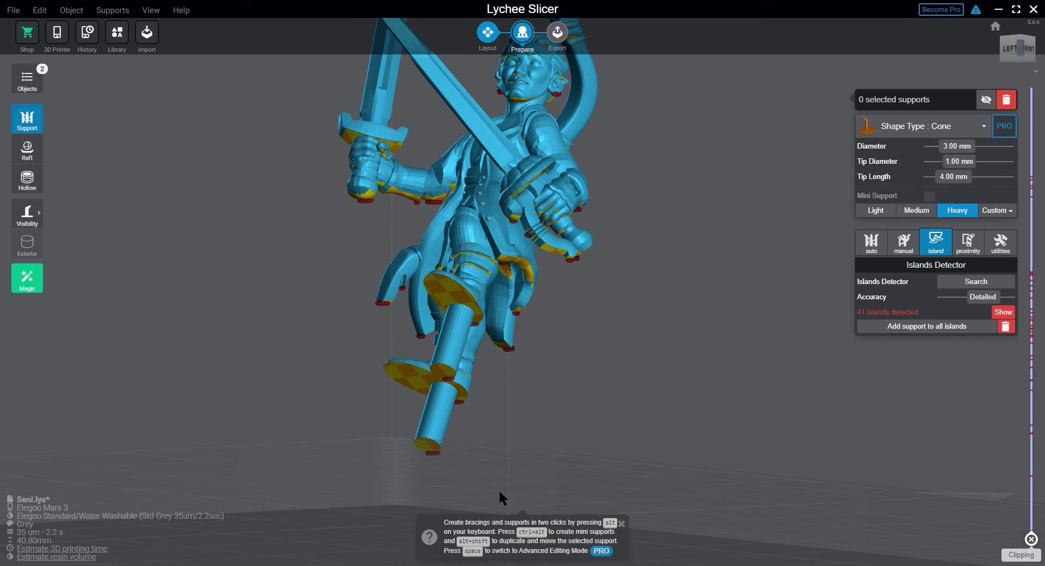
right_drag(511, 439, 452, 340)
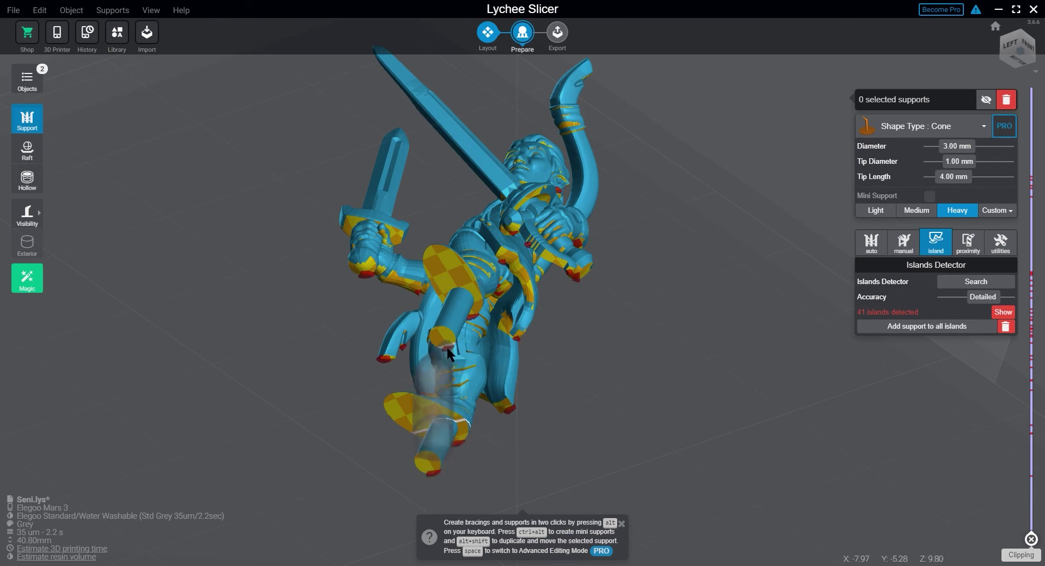
click(446, 345)
right_drag(462, 391, 559, 459)
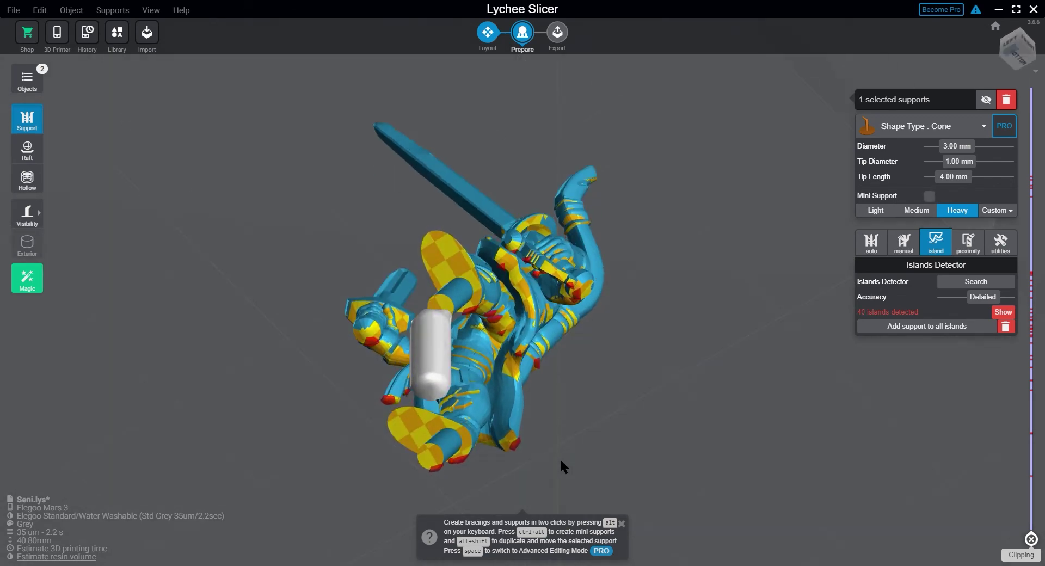
click(435, 463)
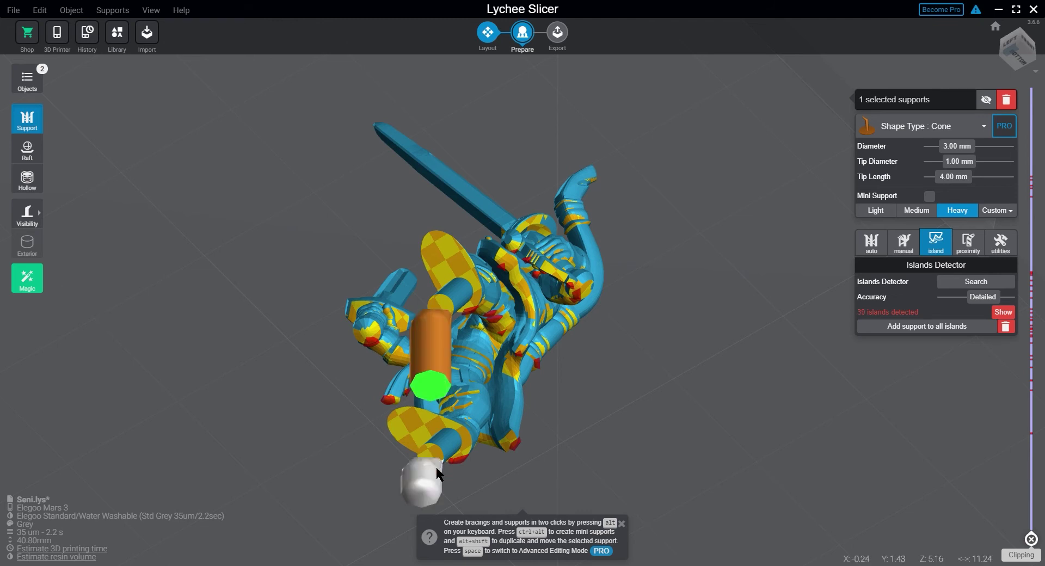
Add a heavy support under the sole of each foot, beside the peg supports.
click(404, 427)
click(408, 484)
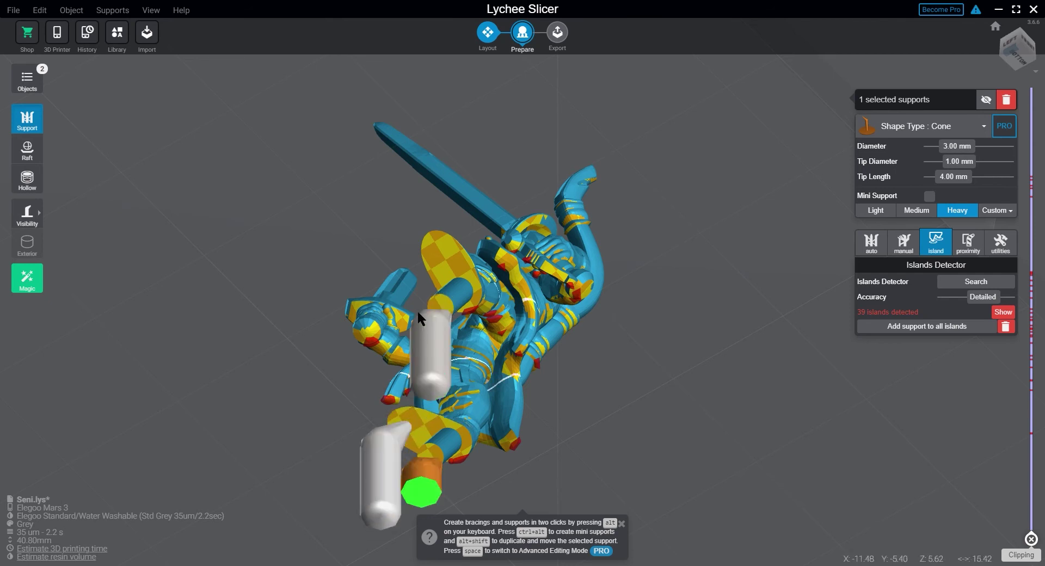
click(437, 253)
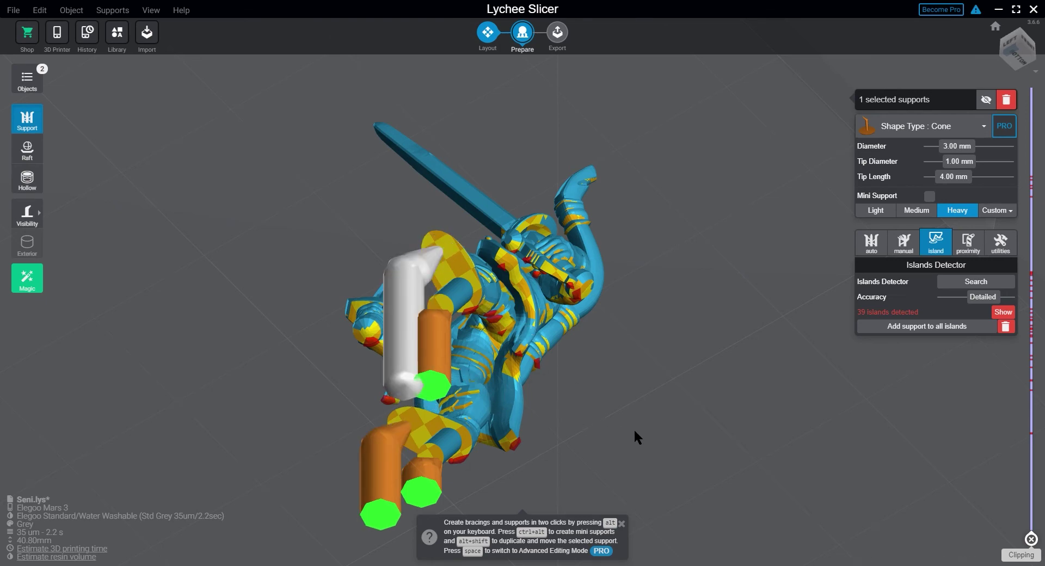
drag(633, 428, 751, 338)
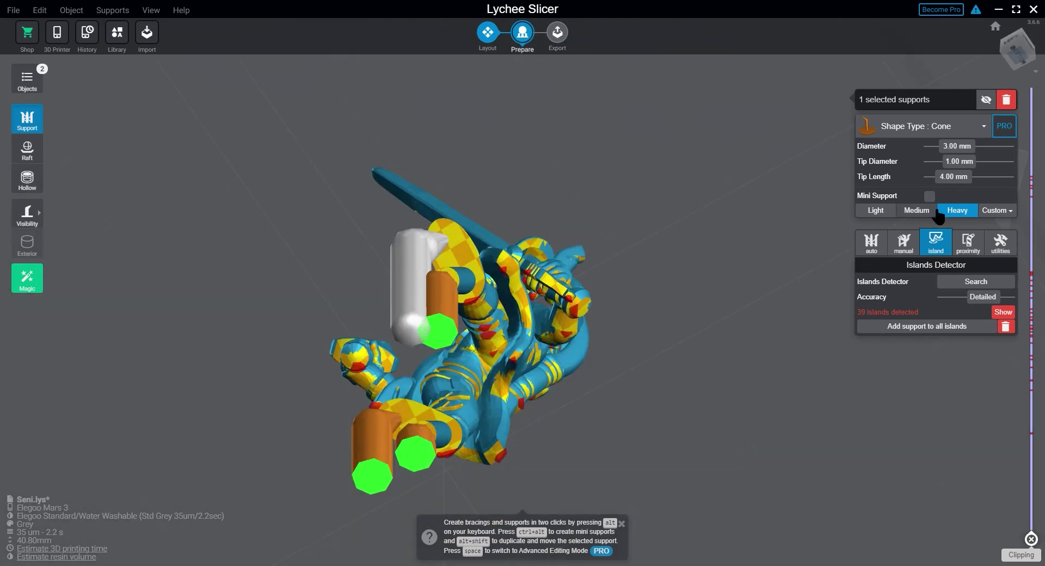
Try the Medium preset on the selected heavy sole support and restore its Heavy preset.
click(916, 211)
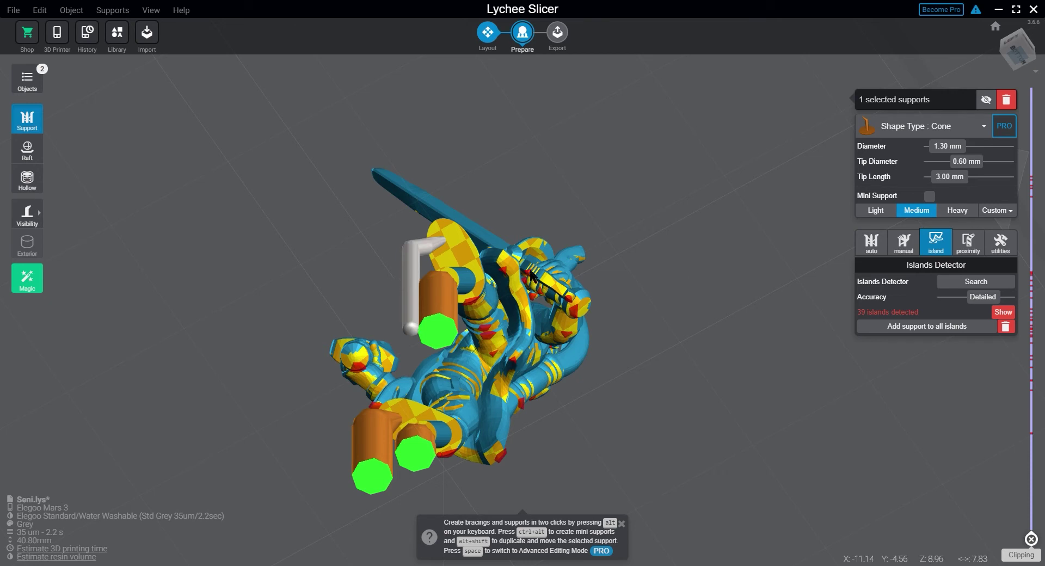
click(958, 211)
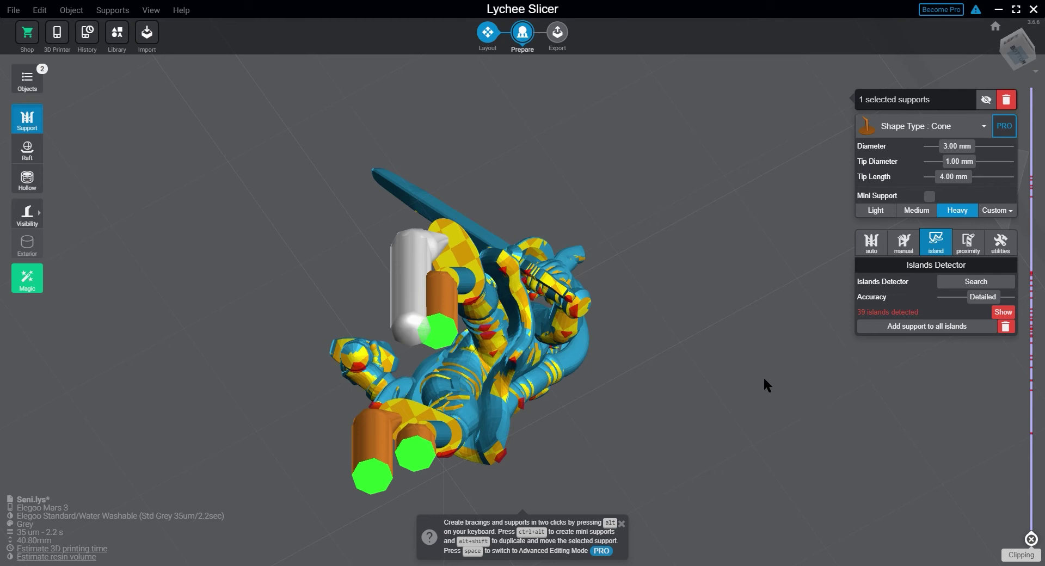
Deselect the heavy support, choose the Medium preset and add one support under each foot's edge, opposite its heavy sole support.
click(795, 361)
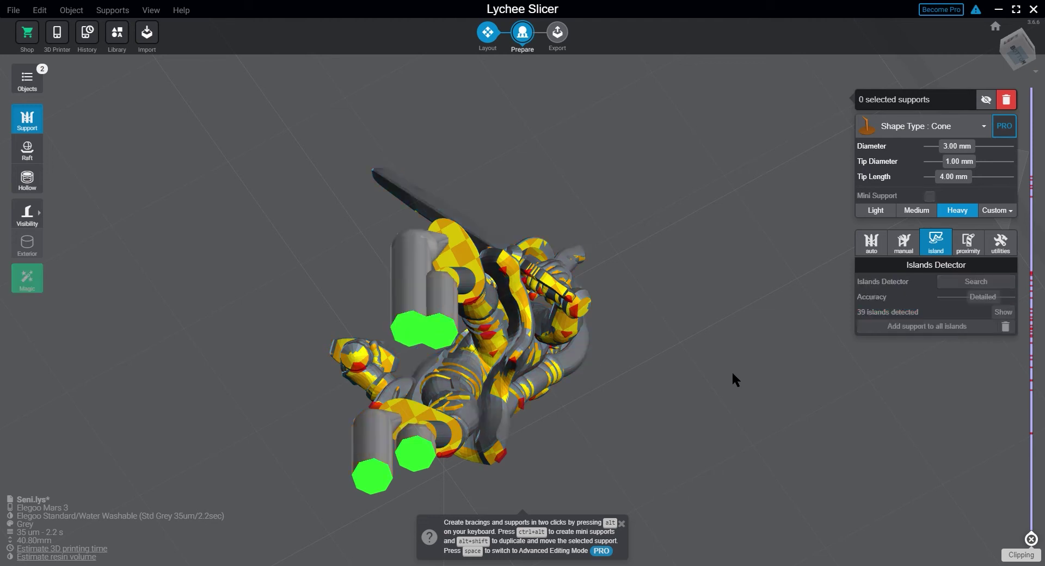
click(920, 211)
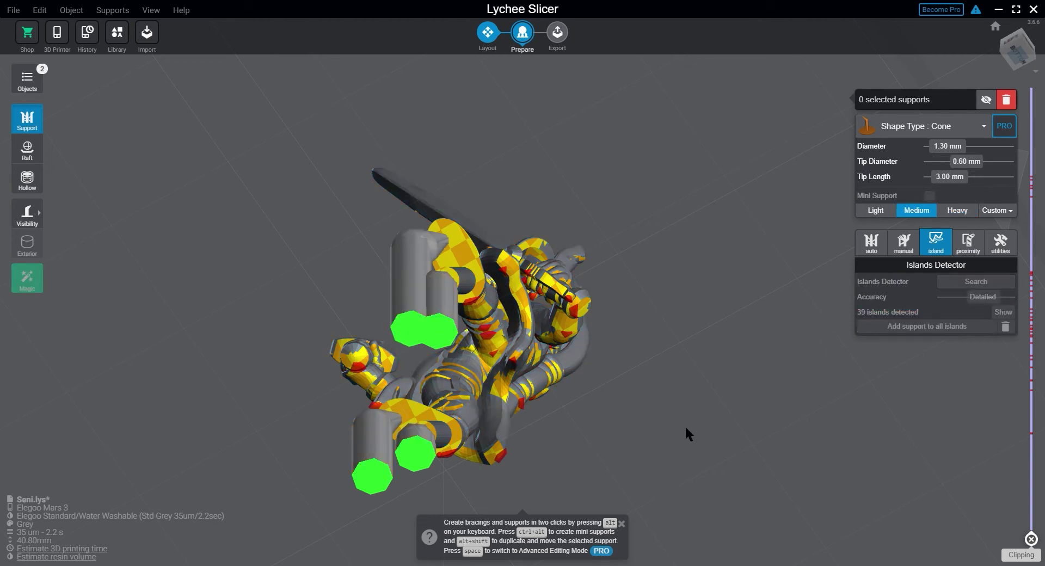
right_drag(685, 427, 602, 443)
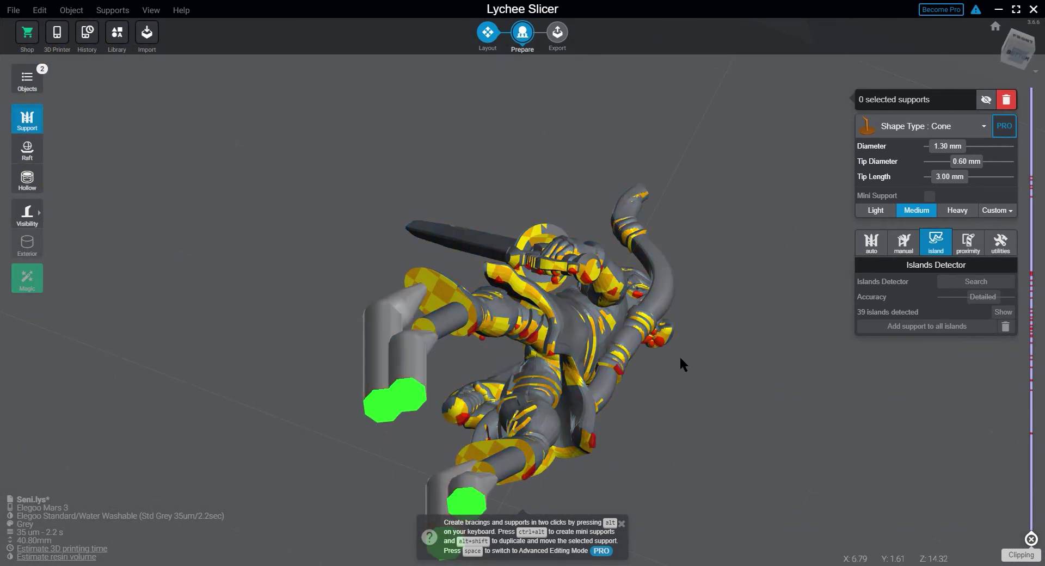
click(580, 436)
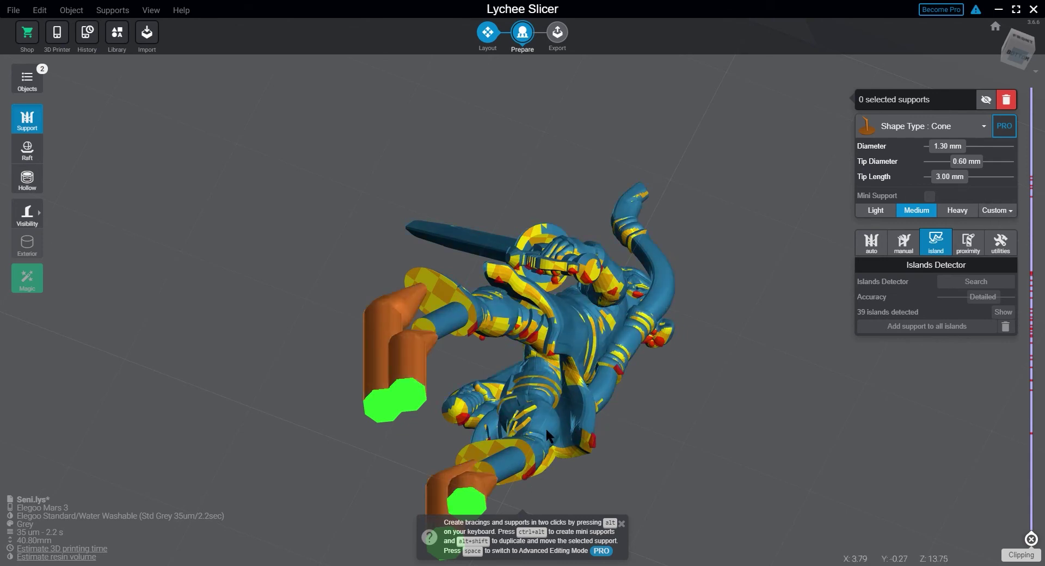
click(530, 471)
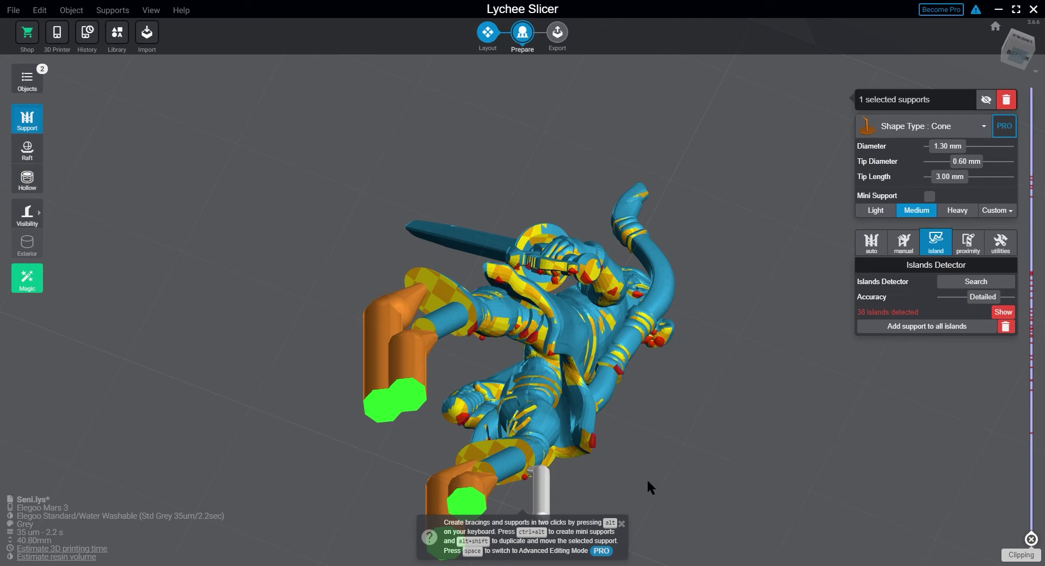
right_drag(646, 478, 666, 485)
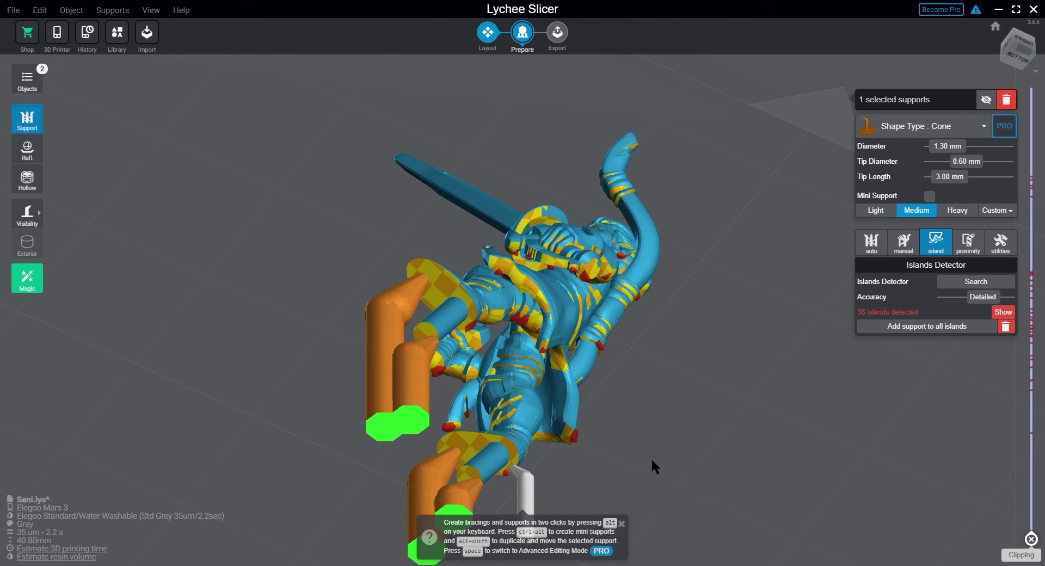
right_drag(316, 405, 341, 368)
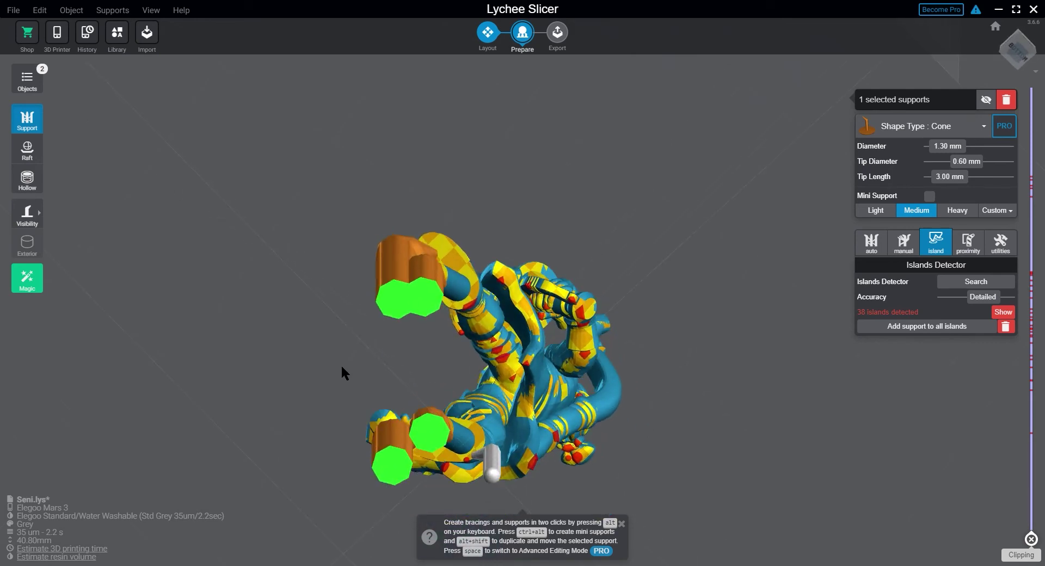
click(468, 310)
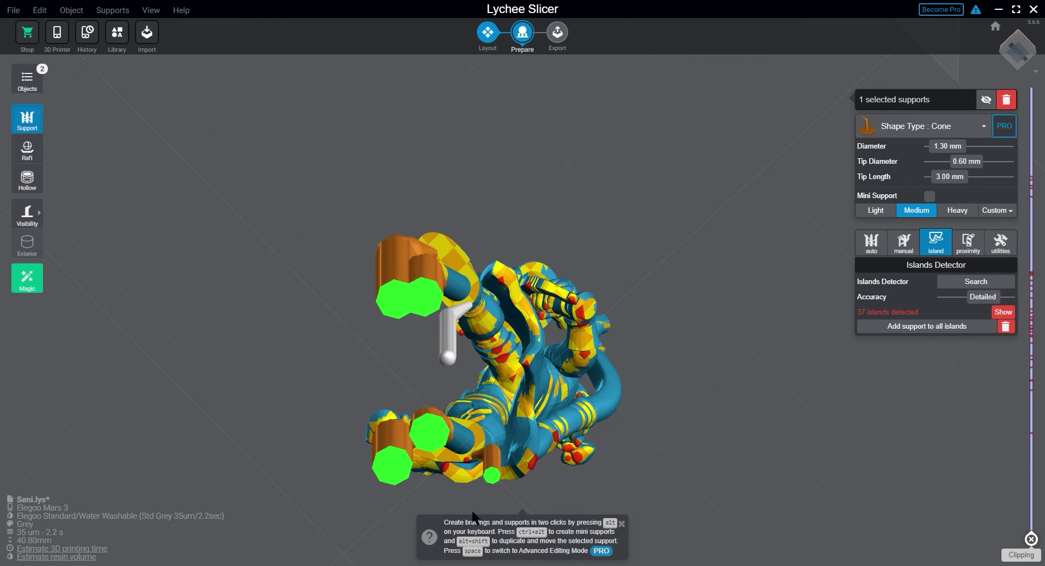
Branch two medium mini supports from the lower foot's medium pillar to the nearby underside of that foot.
scroll(505, 487, up, 6)
drag(597, 491, 574, 453)
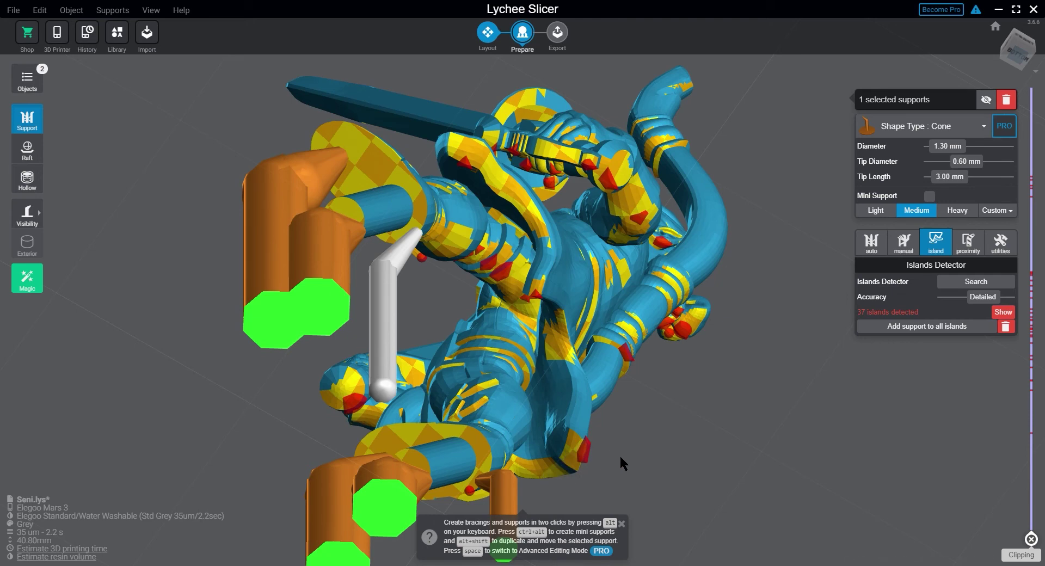
click(467, 491)
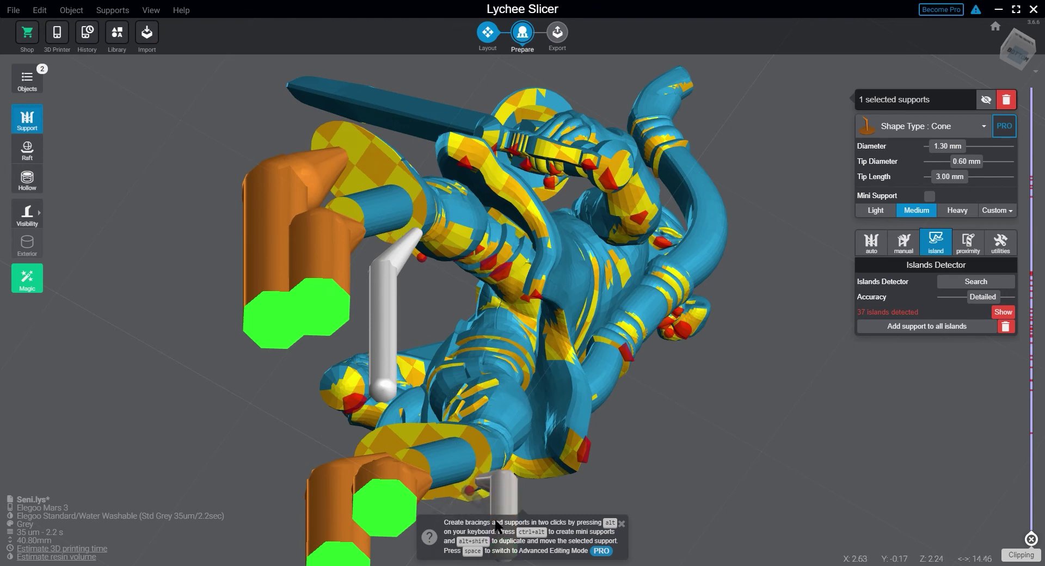
ctrl+alt+click(496, 521)
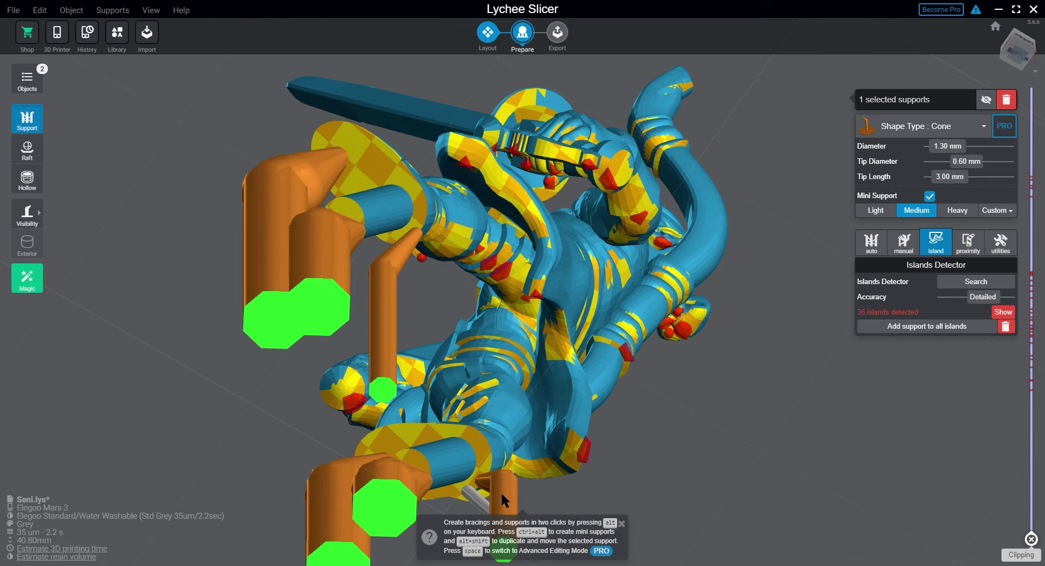
right_drag(699, 534, 719, 380)
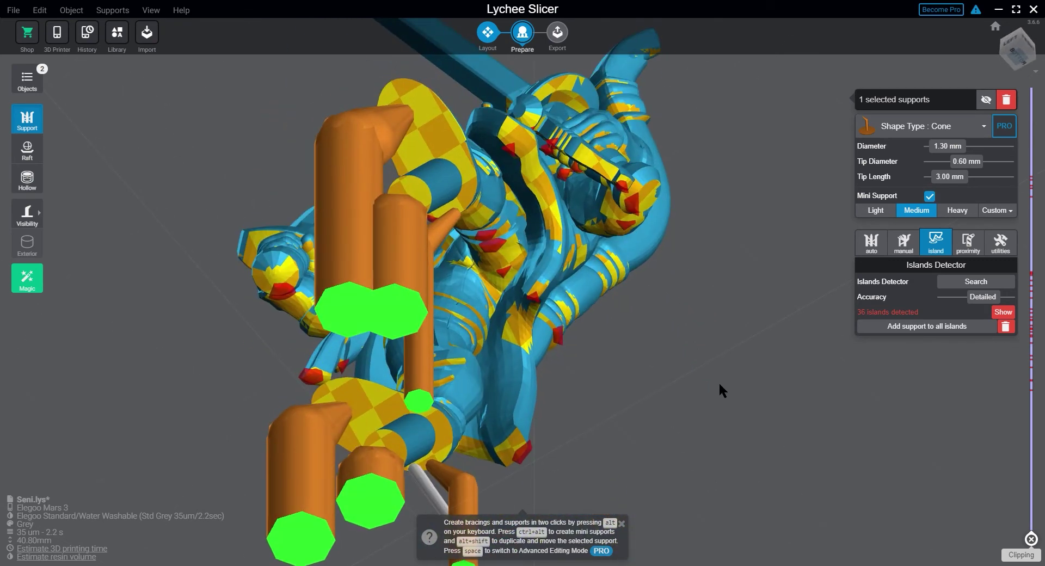
ctrl+alt+click(420, 483)
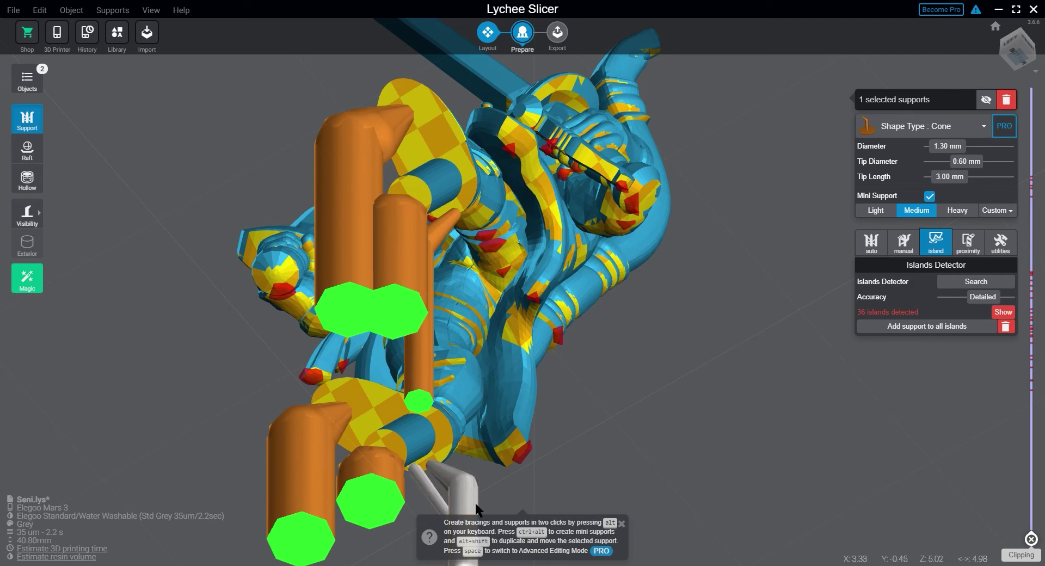
click(446, 452)
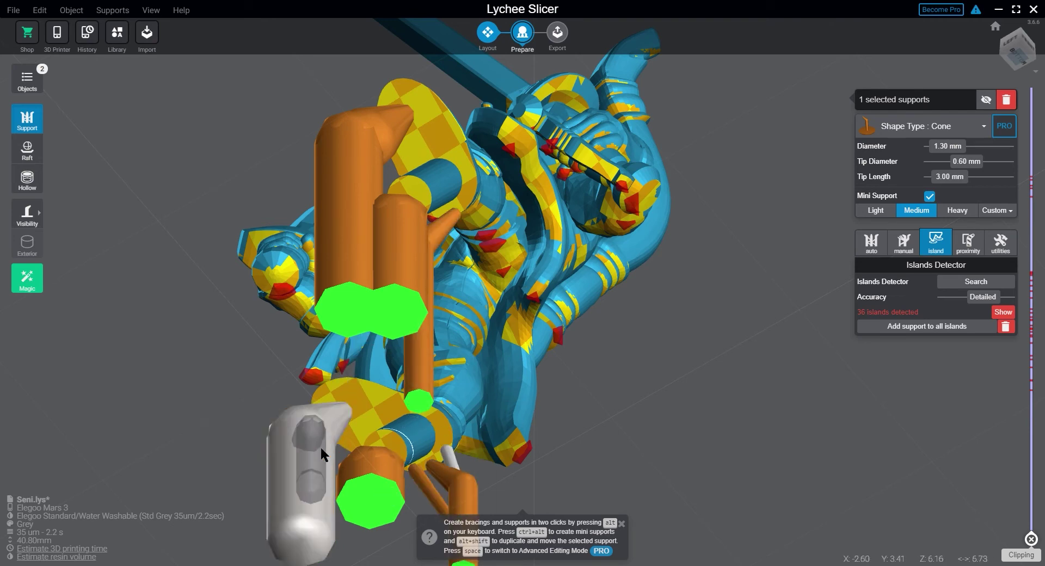
Add a heavy mini support between the two heavy pillars of the lower foot.
click(346, 415)
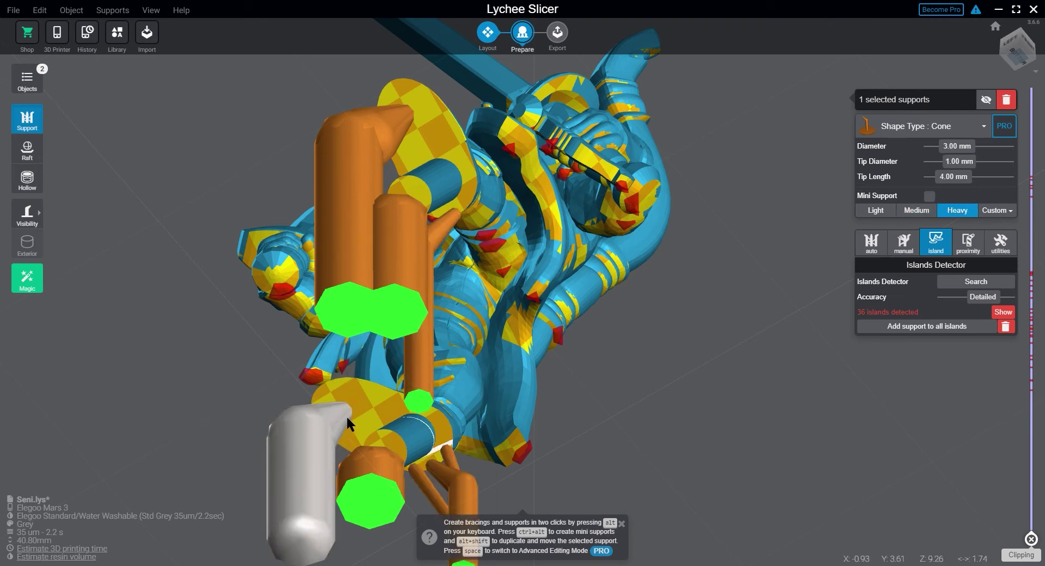
click(384, 402)
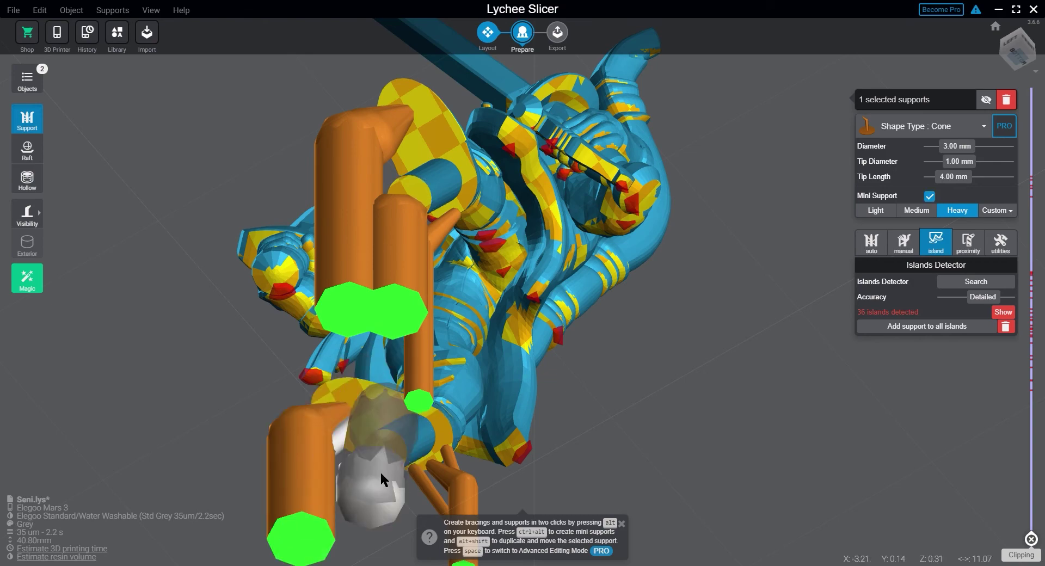
drag(194, 404, 320, 219)
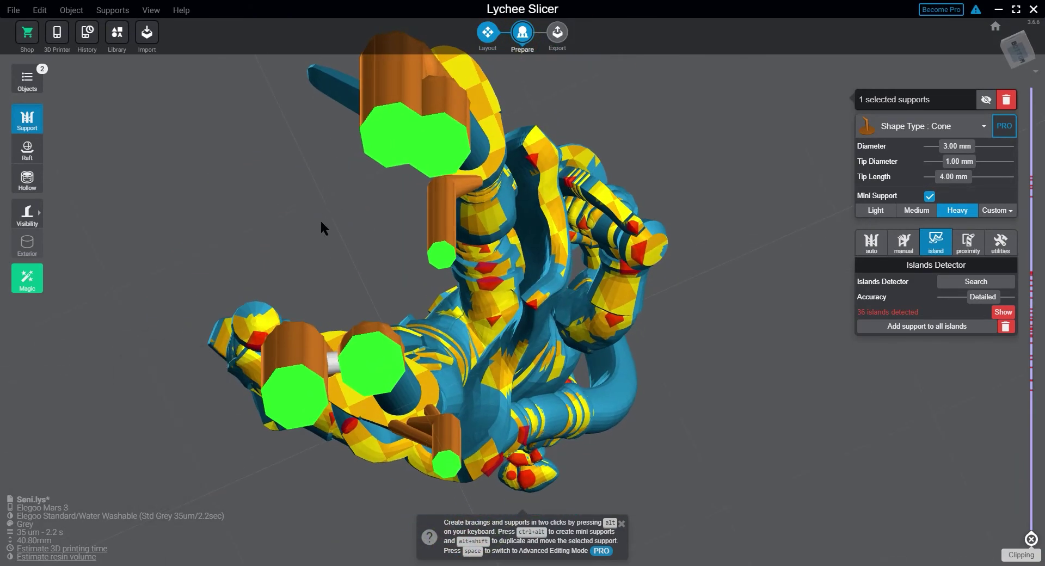
Branch medium mini supports from the other foot's medium pillar to the underside of that foot.
click(438, 203)
drag(438, 202, 496, 169)
click(929, 196)
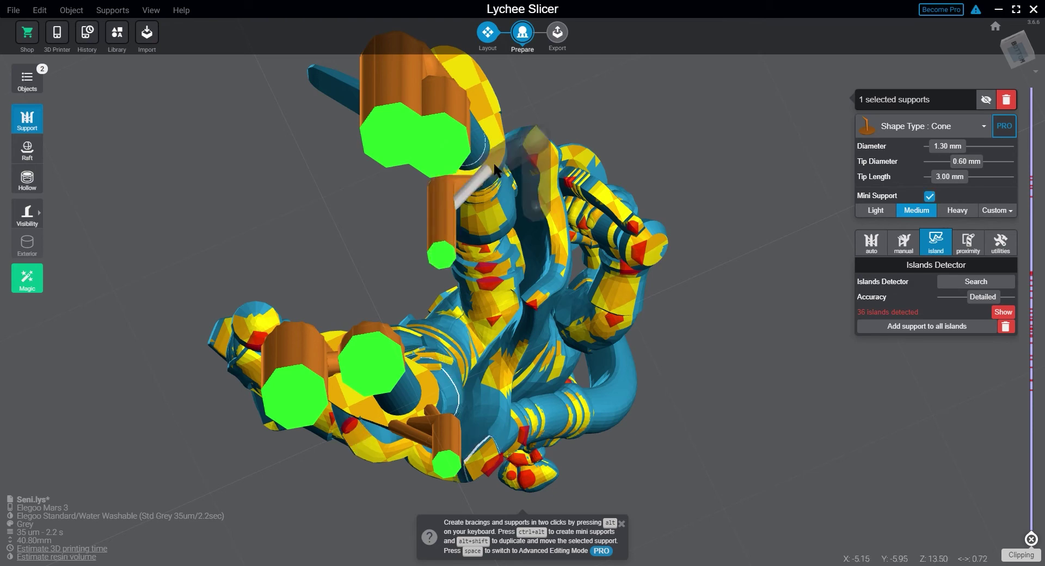
drag(199, 240, 418, 251)
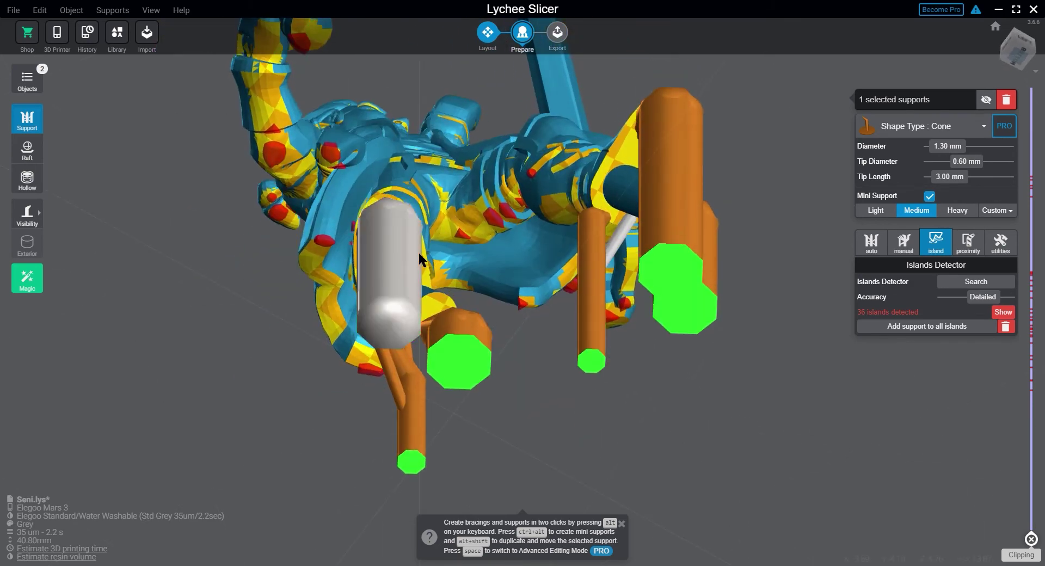
click(592, 246)
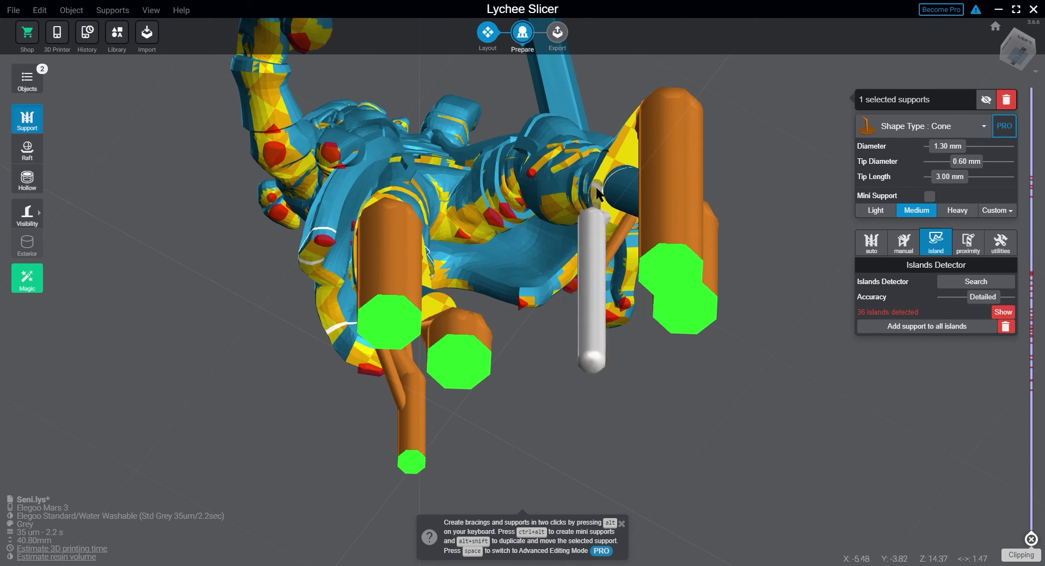
click(597, 193)
drag(788, 142, 596, 171)
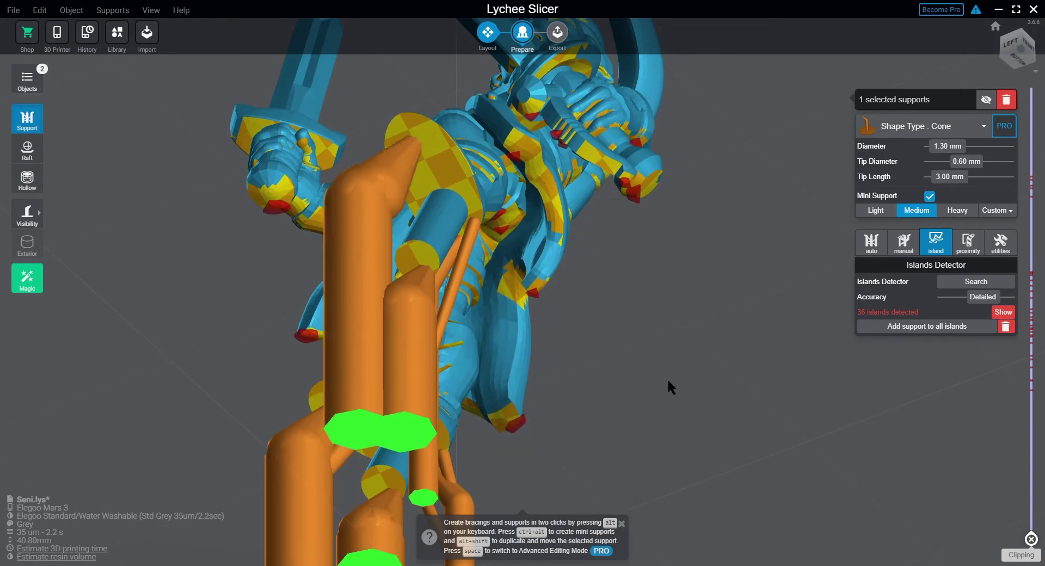
Add a medium support under each of the two lowest island points along the coat's hem.
drag(647, 440, 634, 386)
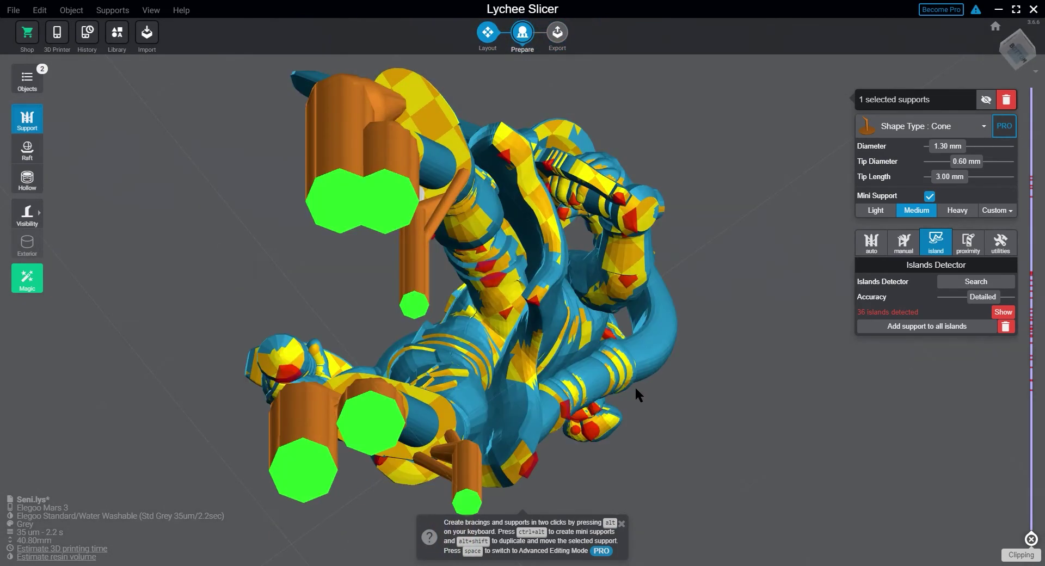
click(526, 462)
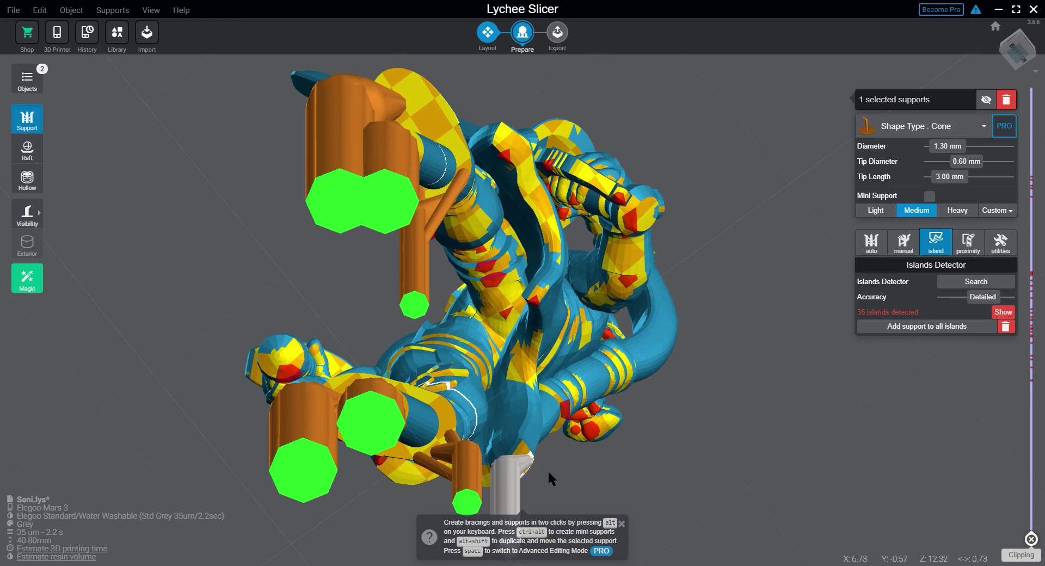
mouse_move(591, 476)
mouse_down()
mouse_move(569, 458)
mouse_move(562, 484)
mouse_move(602, 461)
mouse_up()
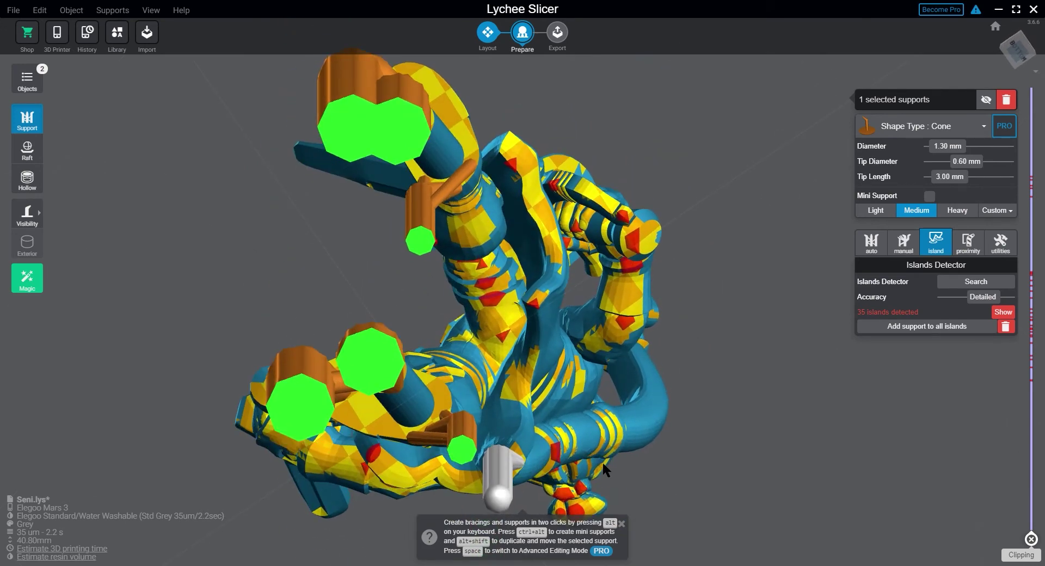
click(536, 298)
Add medium supports under the islands on the two hanging cloth ends beside the lower leg.
right_drag(653, 368, 333, 394)
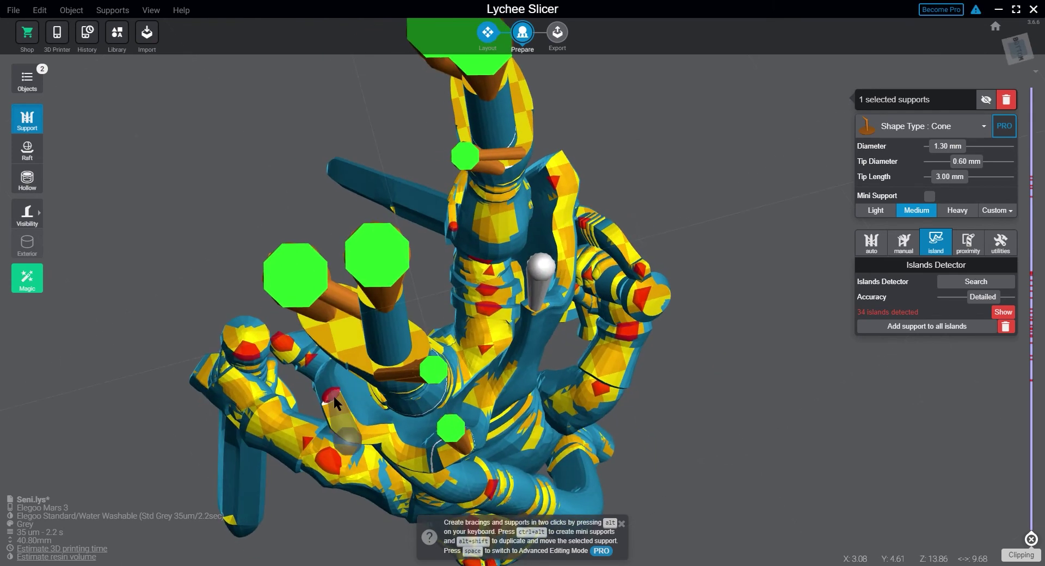
right_drag(765, 339, 893, 432)
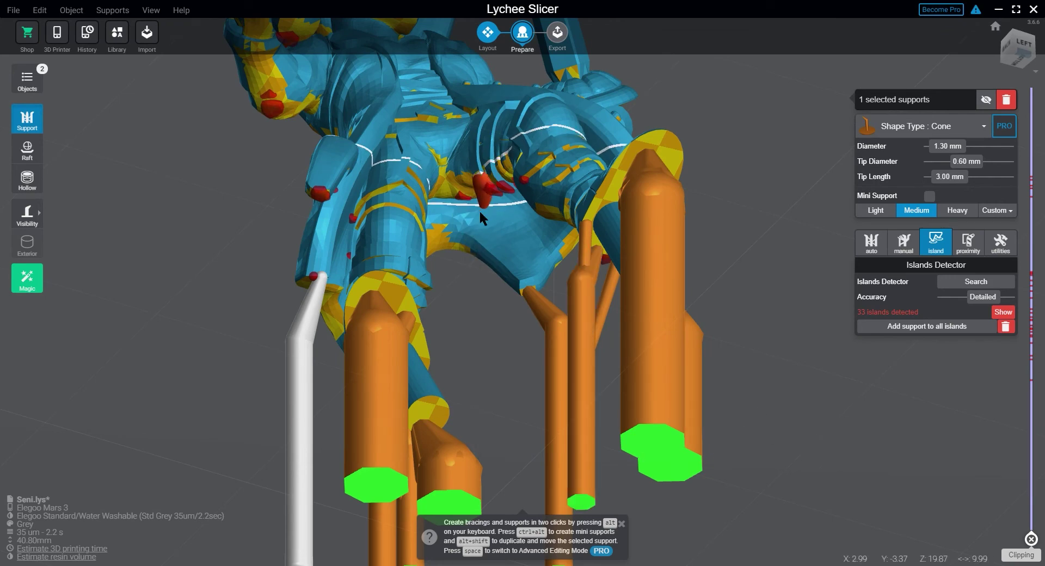
click(322, 193)
right_drag(282, 182, 290, 218)
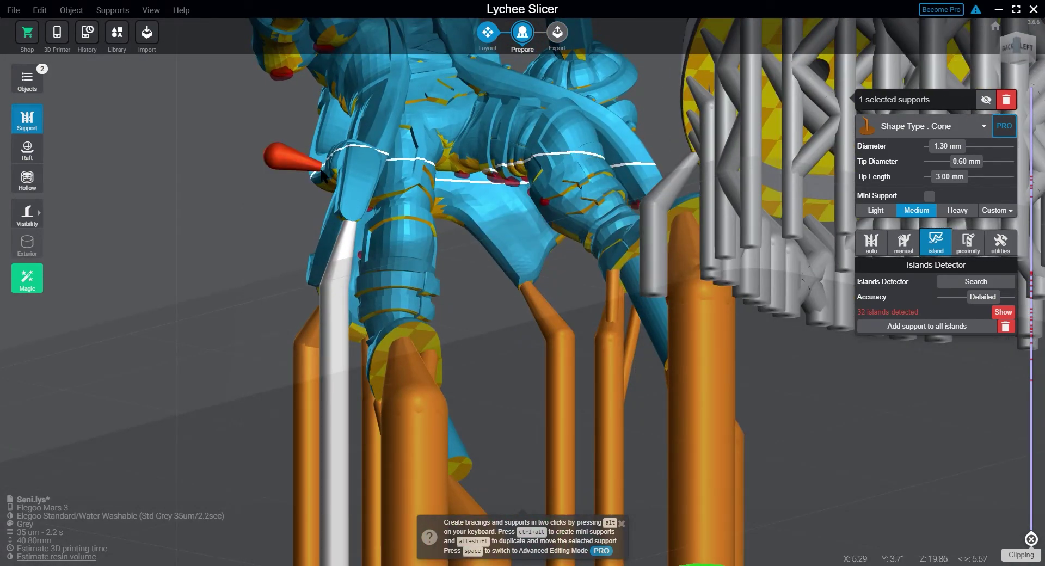
Add medium supports under the sword arm's elbow, the sword's pommel and the round end of the item in the other hand.
right_drag(326, 172, 303, 351)
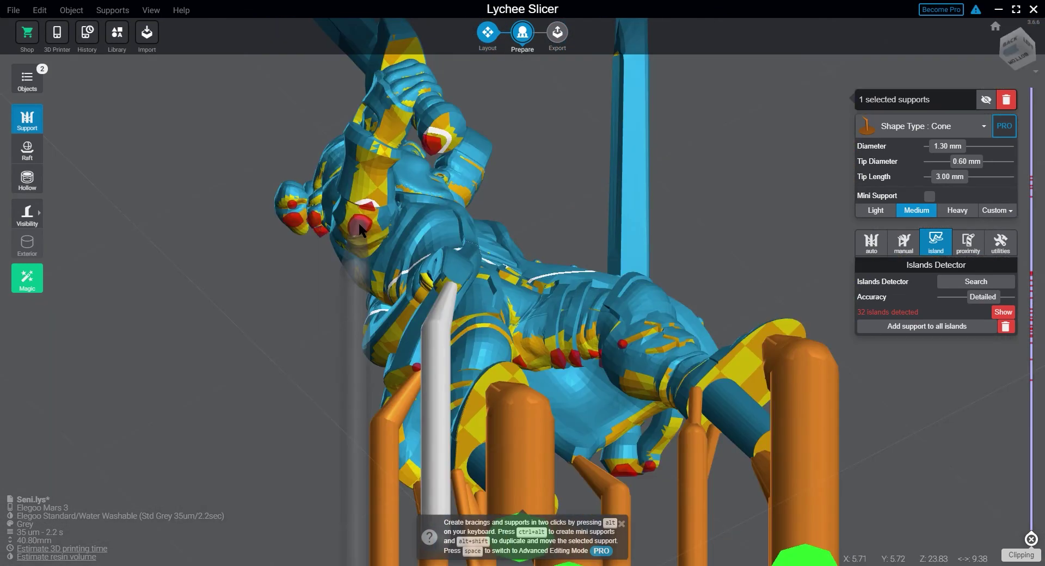
click(358, 221)
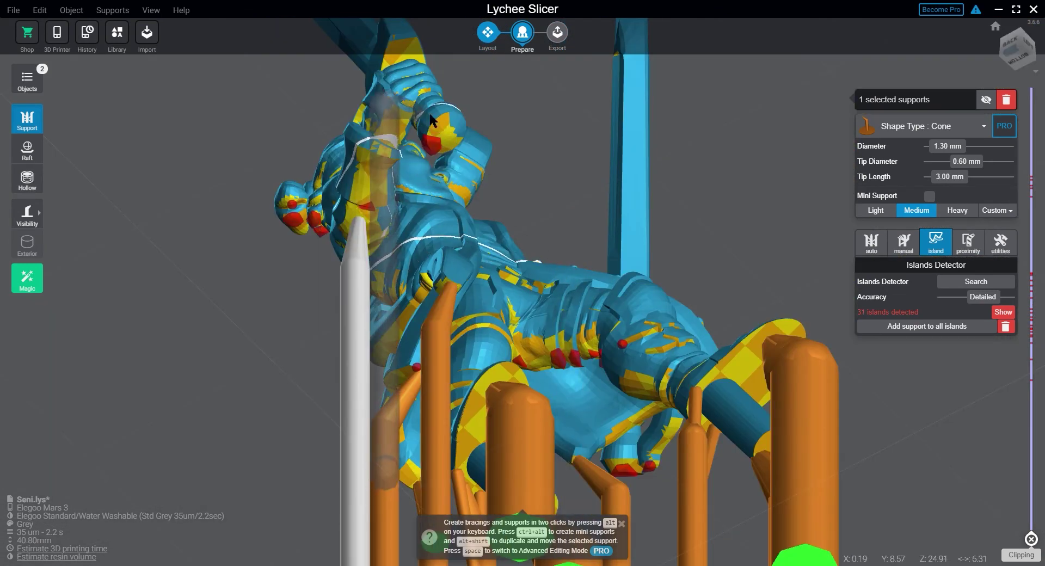
click(431, 142)
right_drag(752, 168, 395, 227)
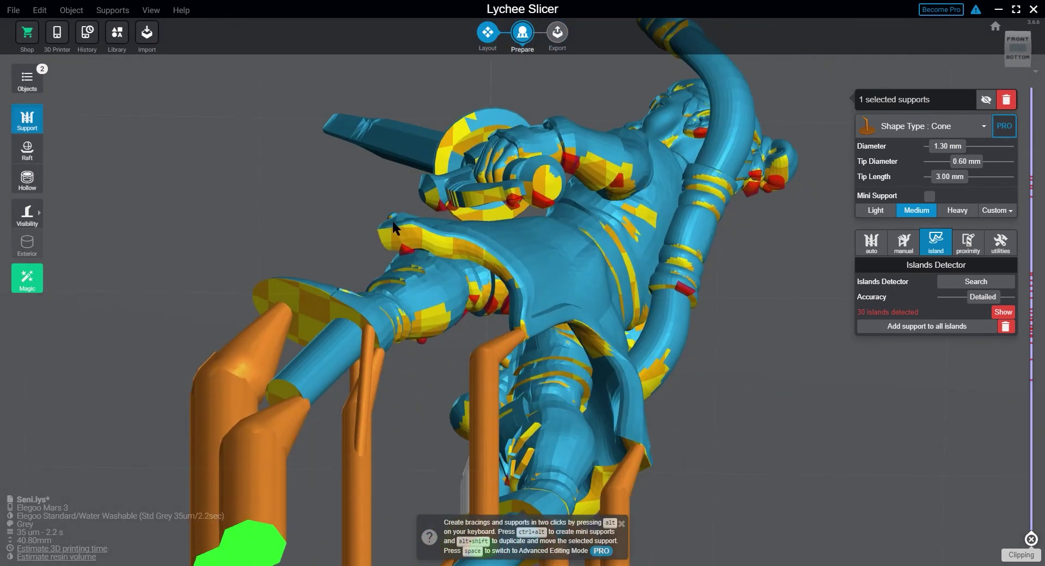
click(539, 200)
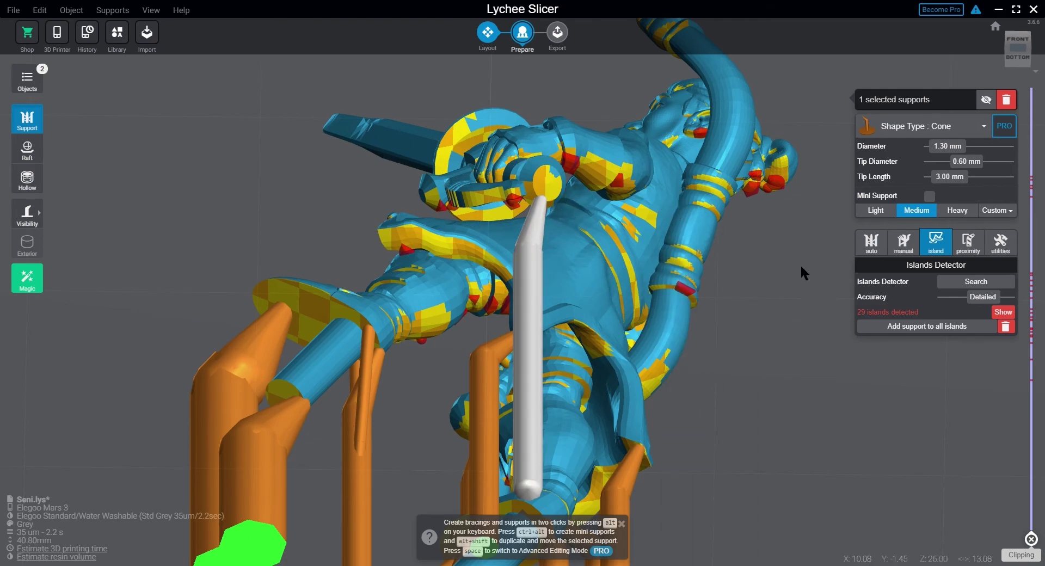
drag(830, 335, 627, 281)
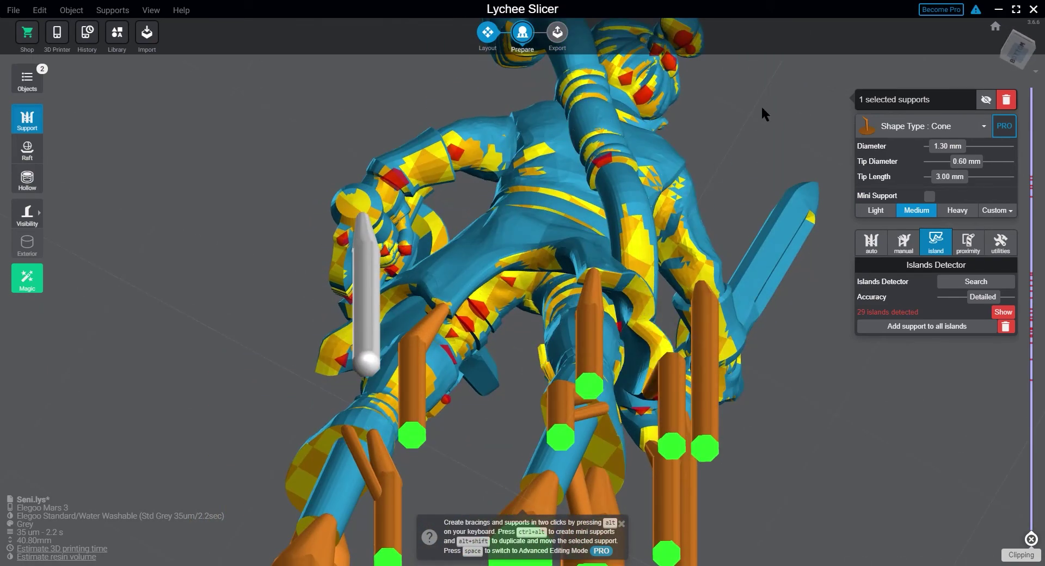
drag(755, 81, 757, 266)
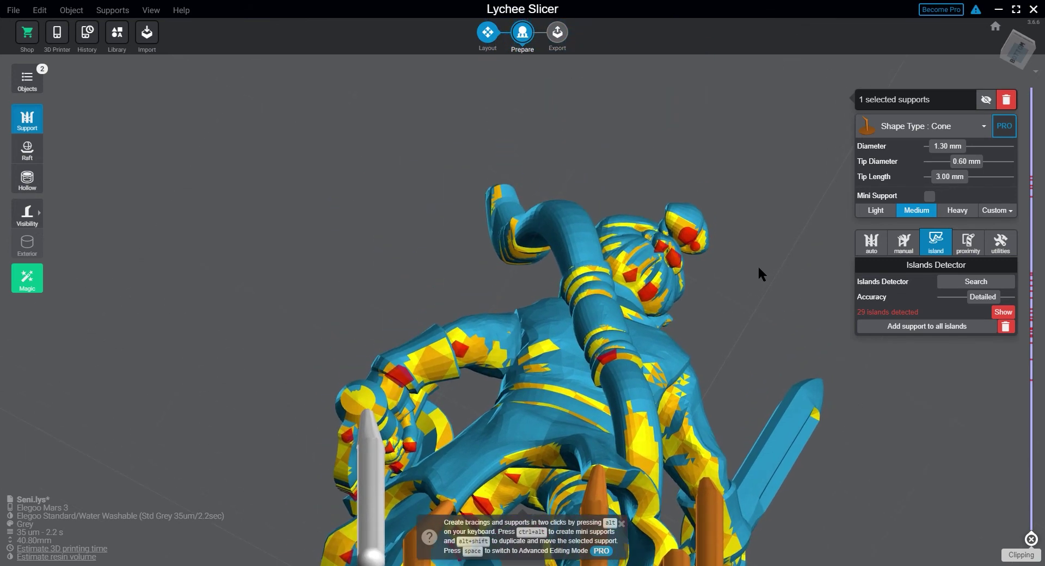
Add a medium support under the island on the hair bun, and switch the support preset to Light.
click(689, 237)
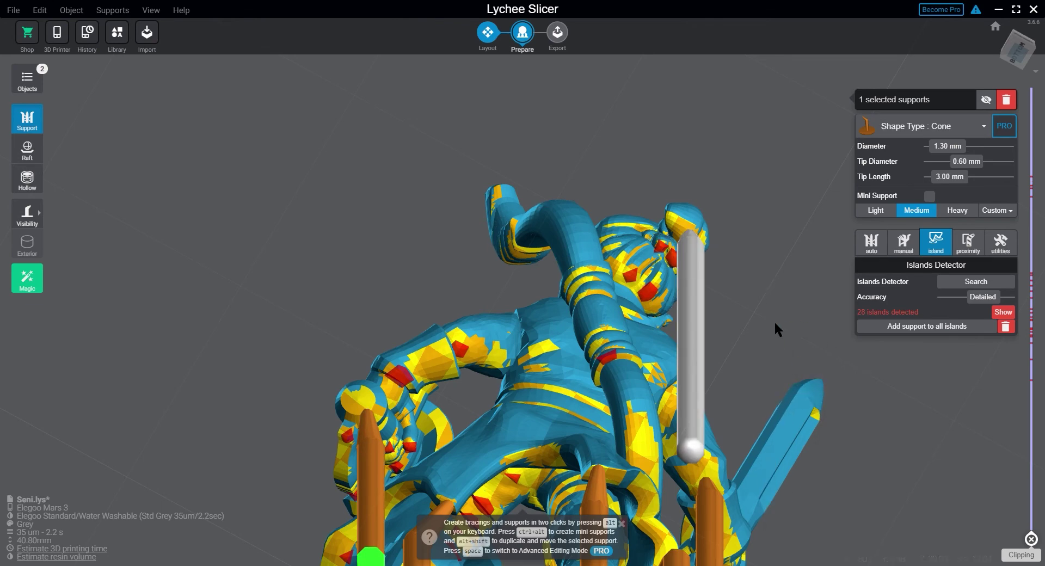
scroll(710, 378, down, 2)
scroll(725, 359, down, 1)
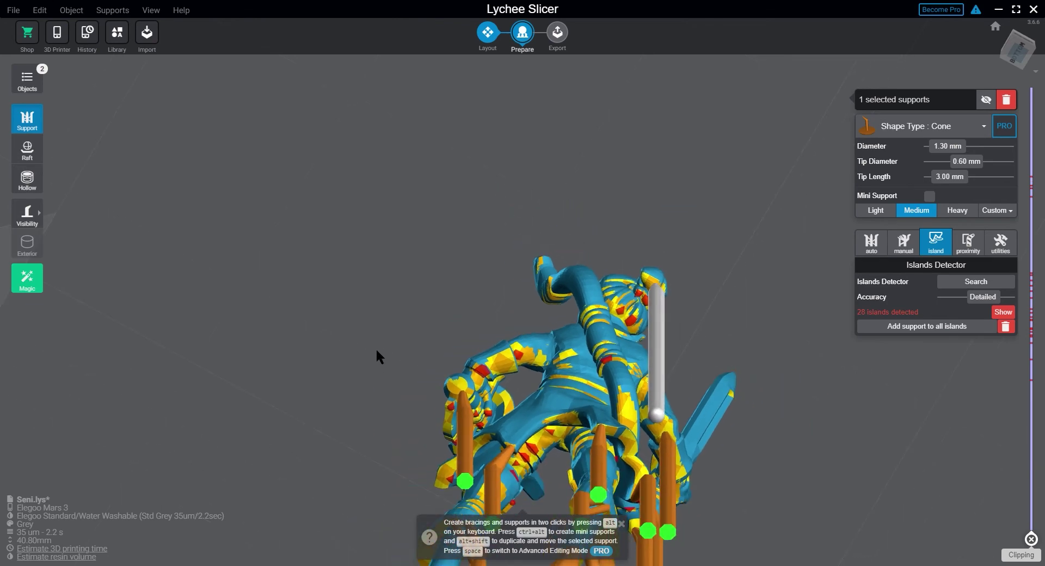
drag(377, 351, 370, 403)
click(772, 416)
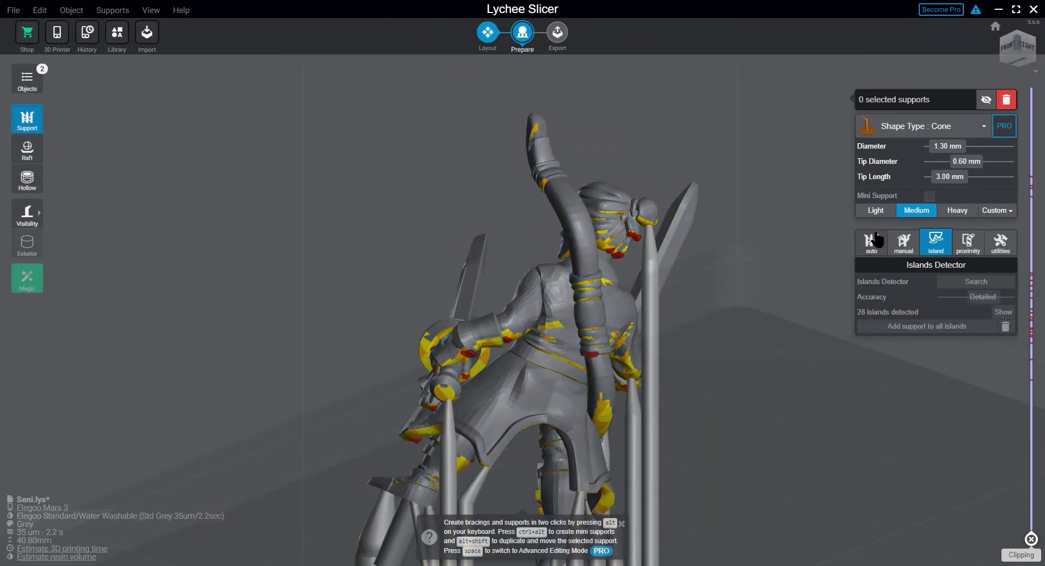
click(881, 214)
drag(718, 498, 705, 363)
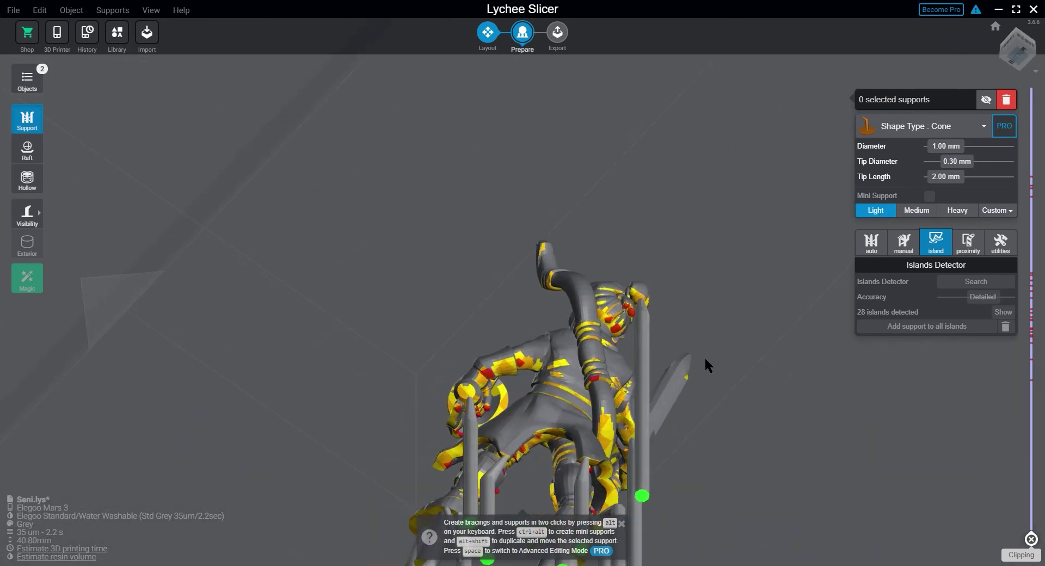
scroll(382, 459, up, 3)
scroll(403, 468, up, 2)
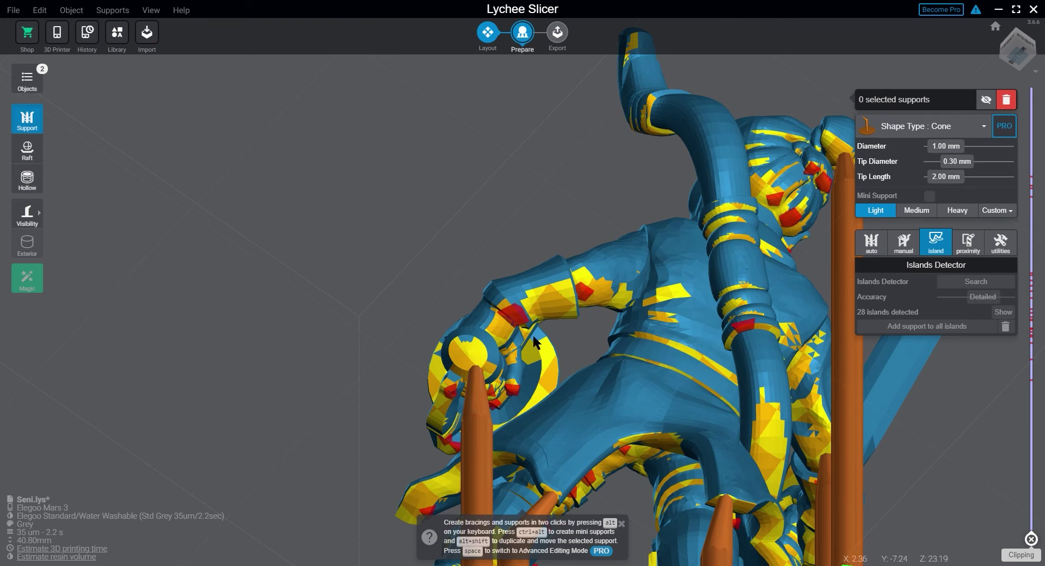
click(517, 325)
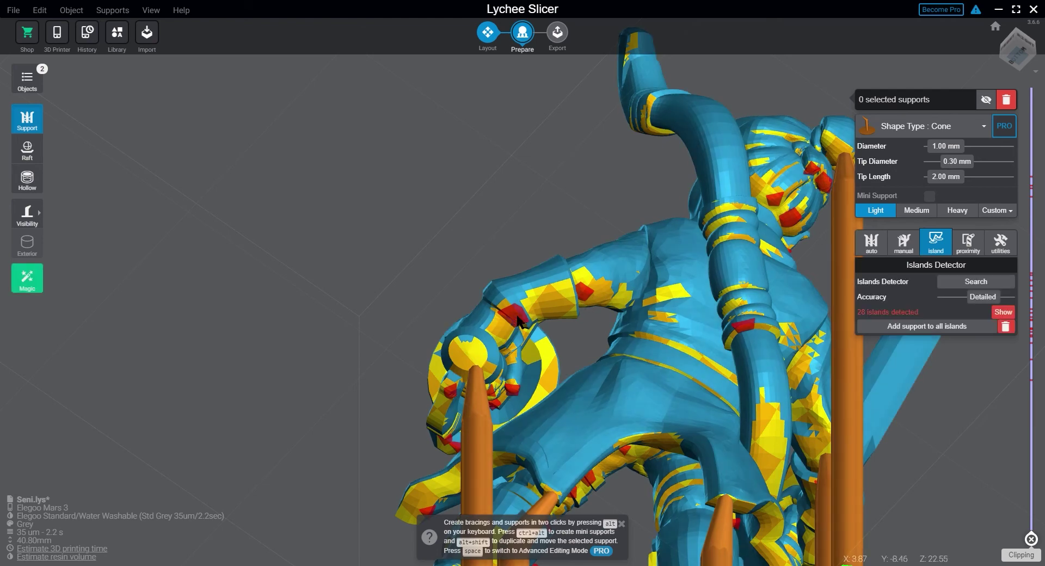
click(481, 478)
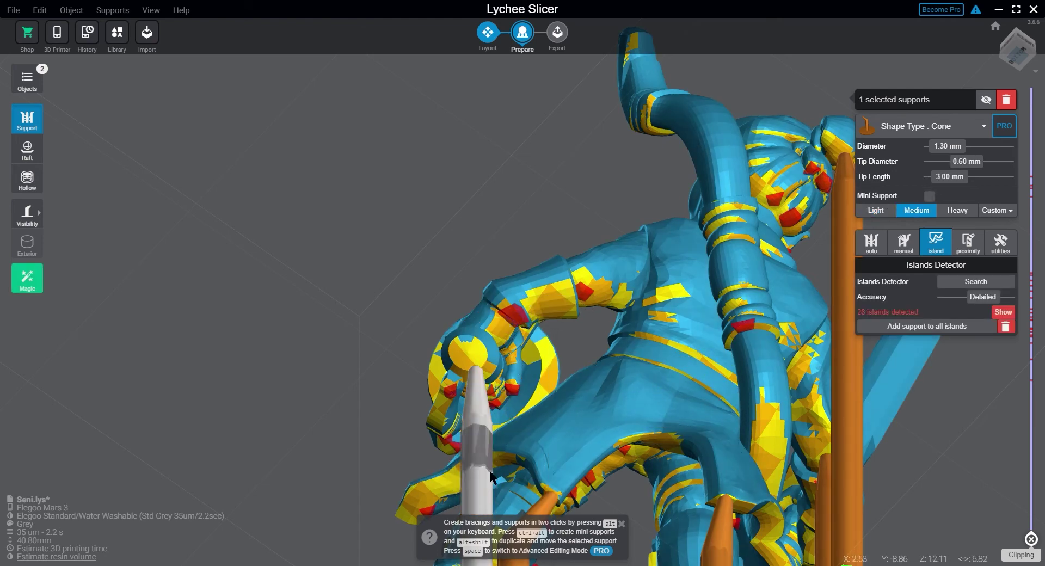
click(517, 318)
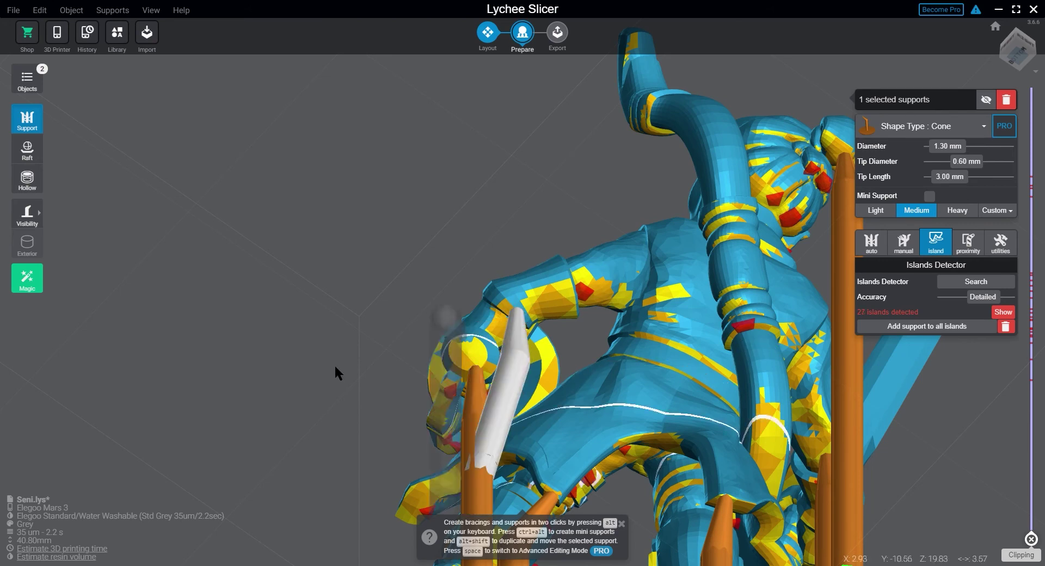
drag(335, 364, 344, 417)
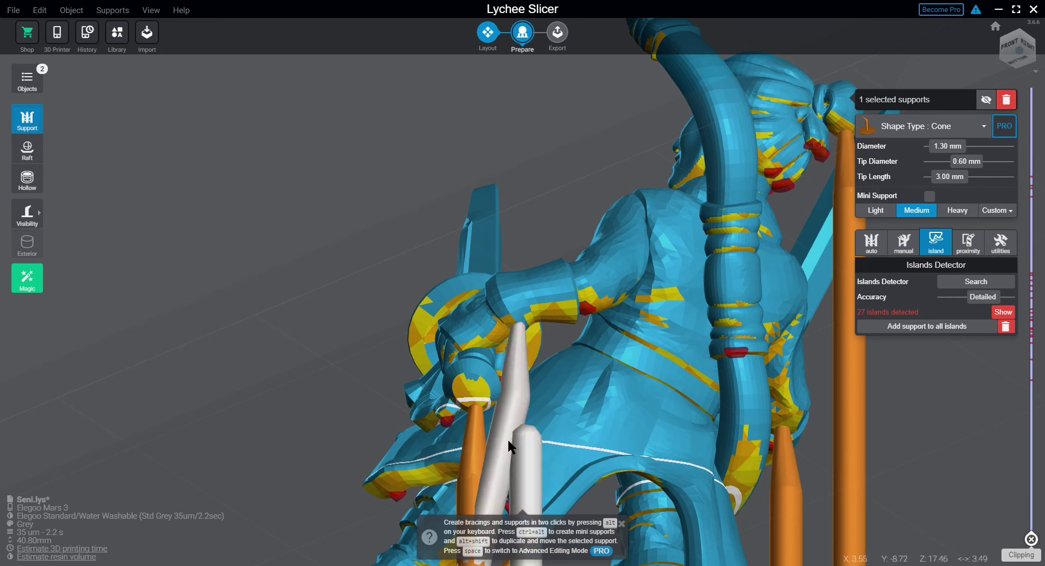
key(Delete)
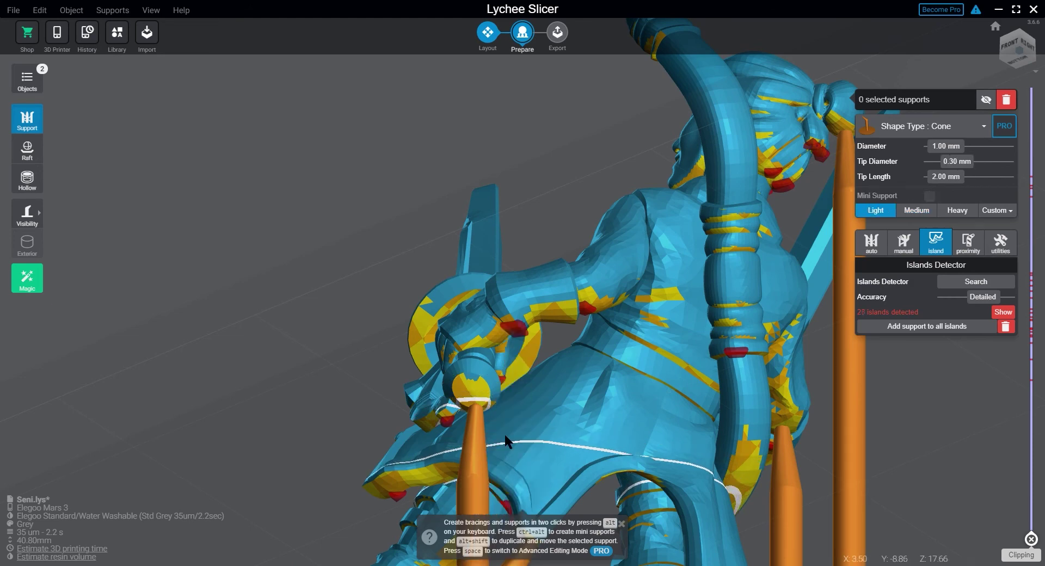
Add a light support under the island on the bent arm, and branch another light support from its pillar to the forearm island.
click(589, 308)
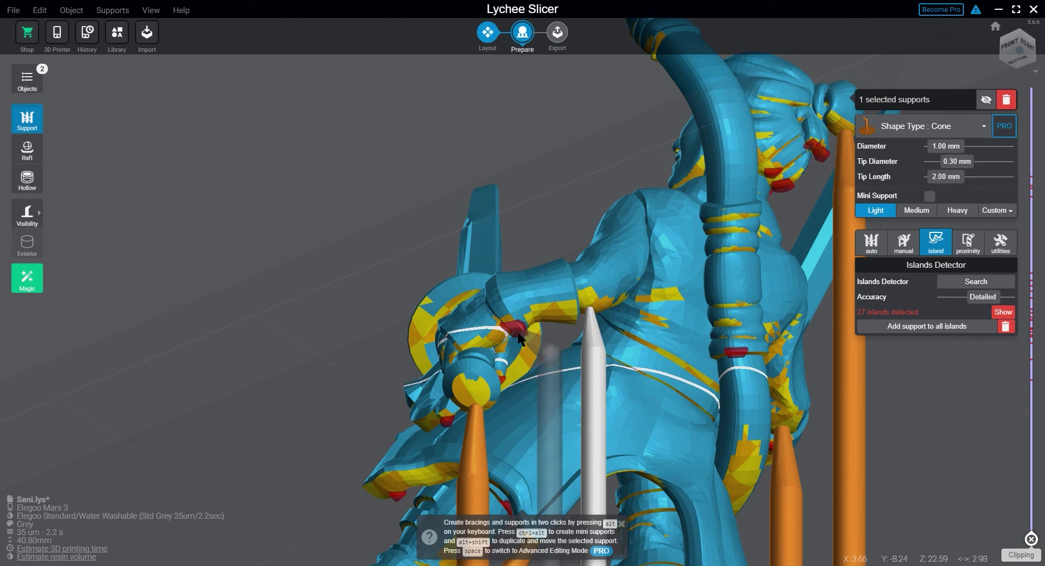
drag(518, 336, 596, 496)
drag(385, 497, 116, 443)
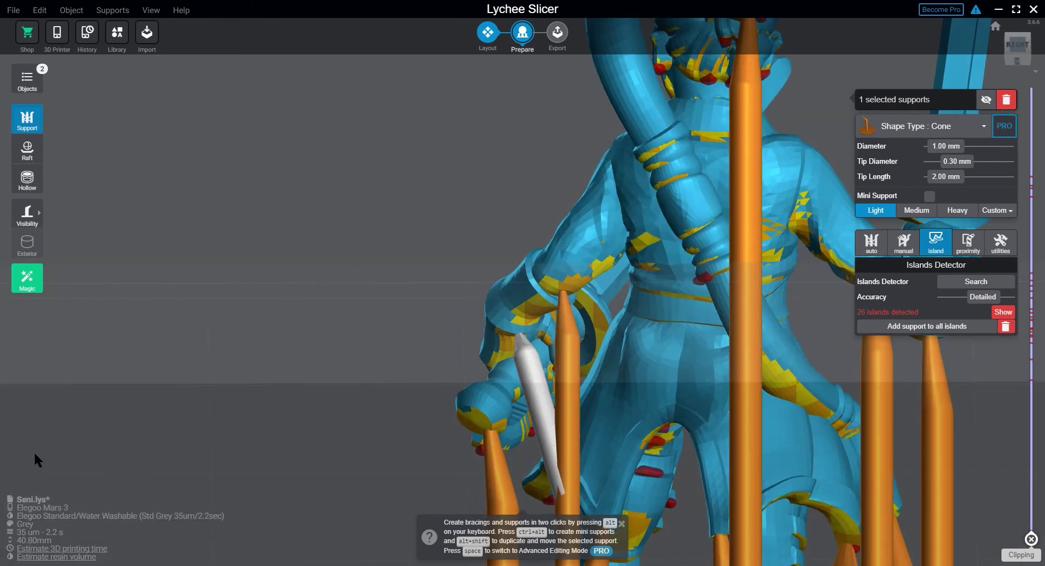
Branch a light mini support from the sword pommel's pillar to the red island beside the pommel.
drag(168, 445, 592, 423)
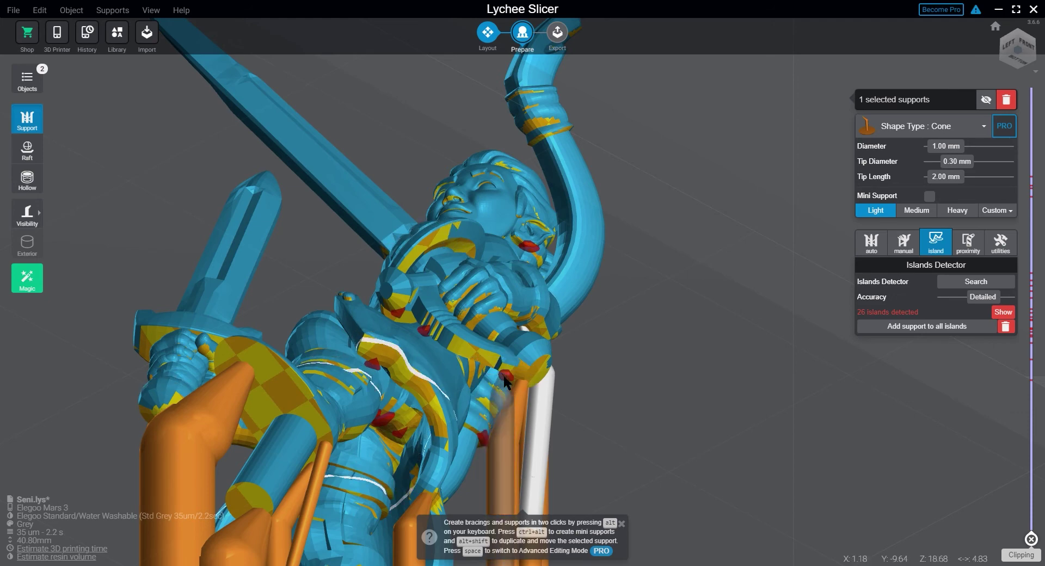
click(500, 378)
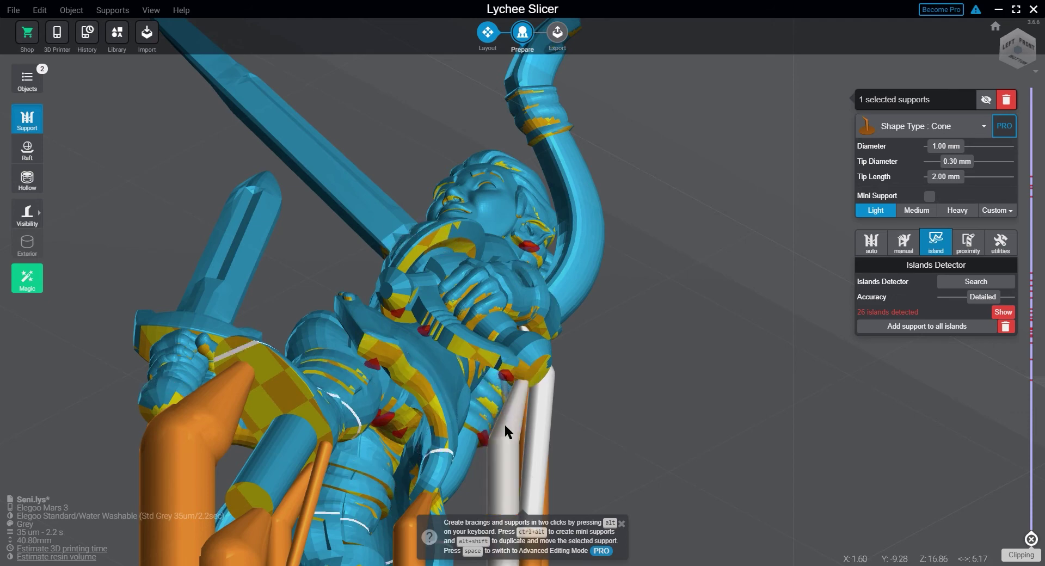
ctrl+alt+click(498, 456)
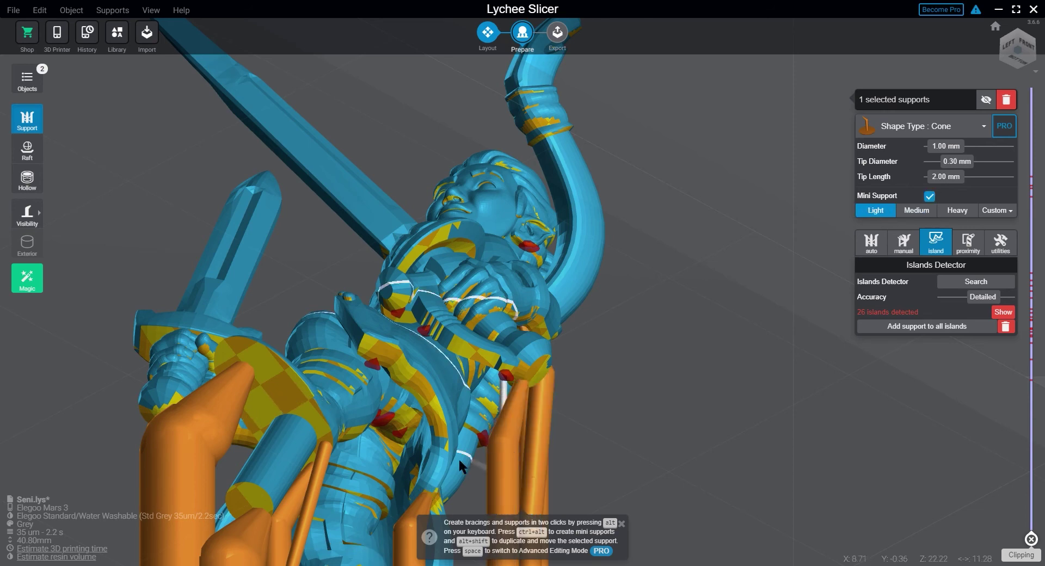
Add light supports under the island on the front coat flap and under the island on the banded tail.
click(376, 365)
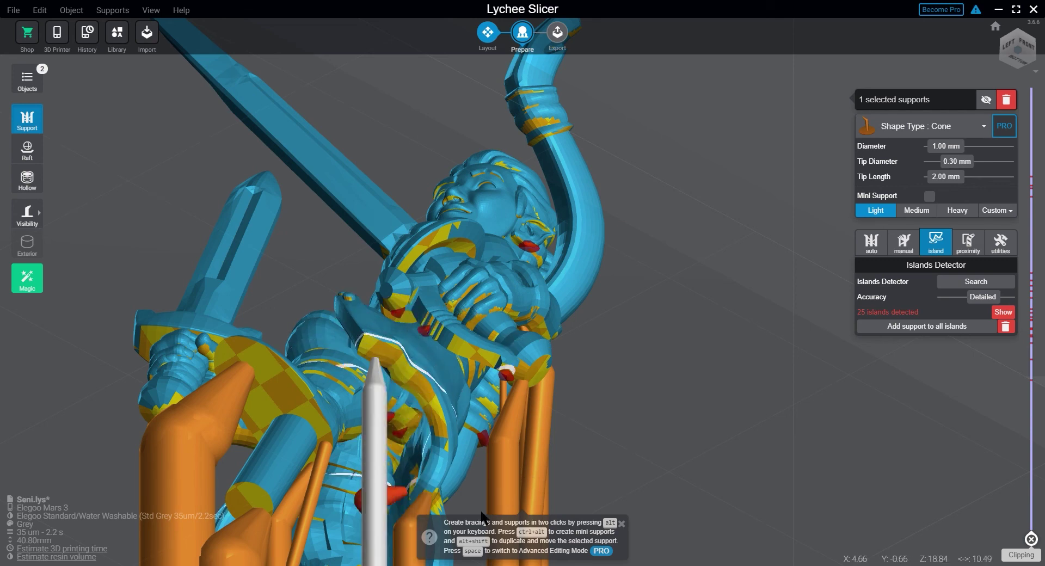
scroll(616, 389, down, 3)
drag(643, 376, 679, 475)
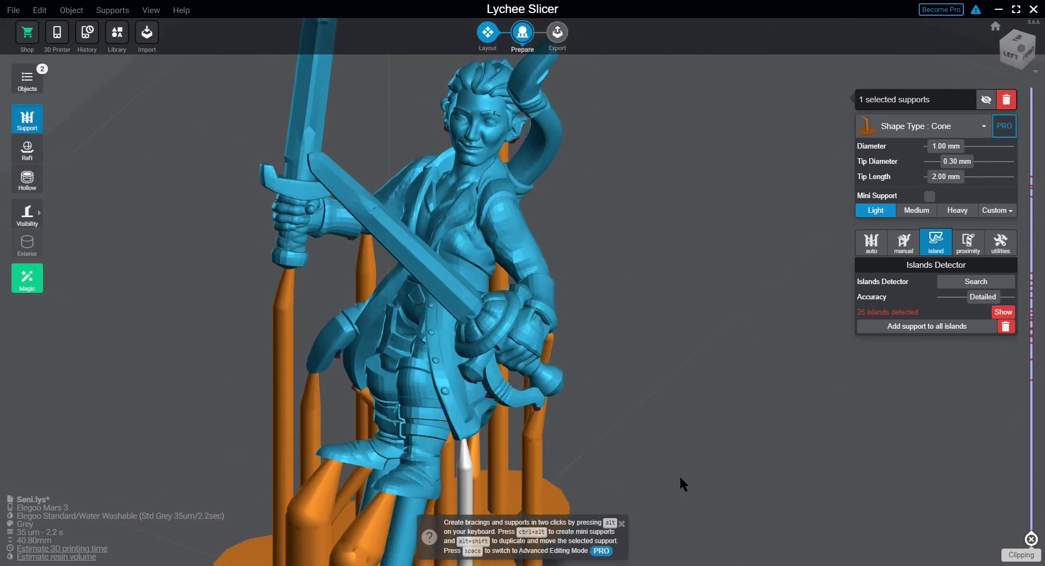
drag(634, 410, 653, 348)
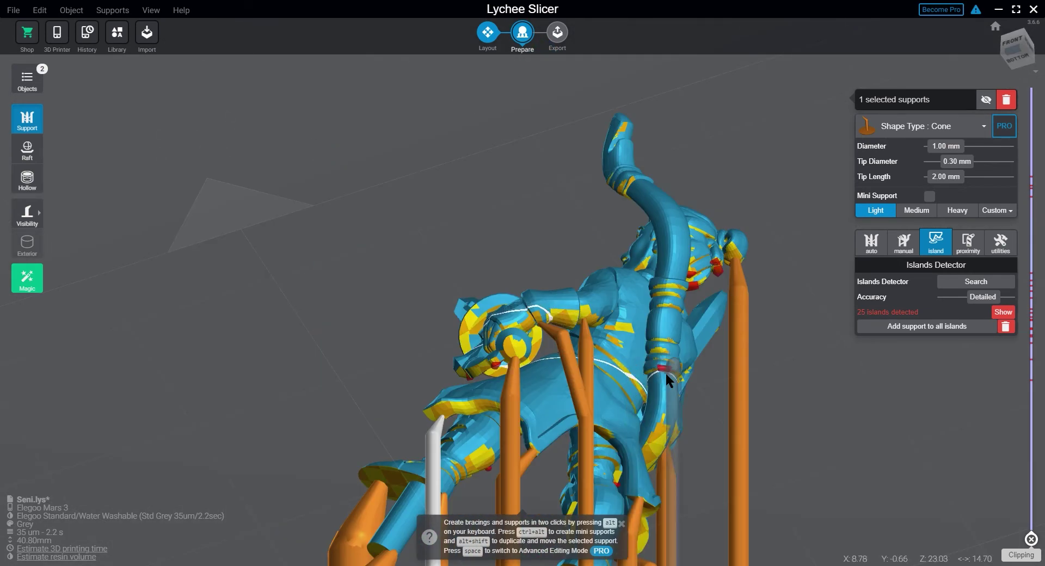
click(664, 365)
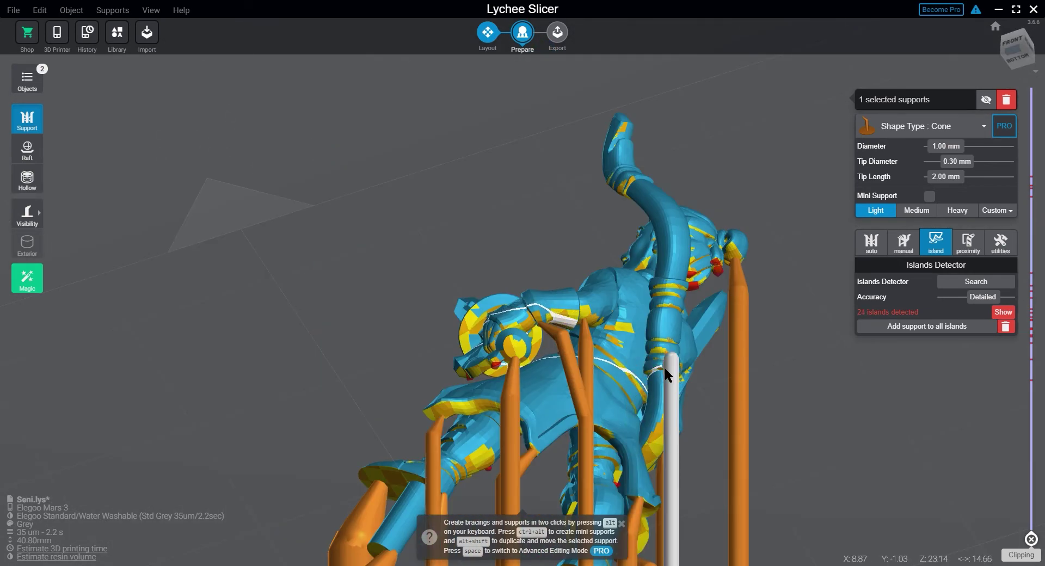
Branch a light support from the hair bun's pillar to the back of the head, and add light mini supports to the nearby hair islands.
drag(839, 324, 741, 324)
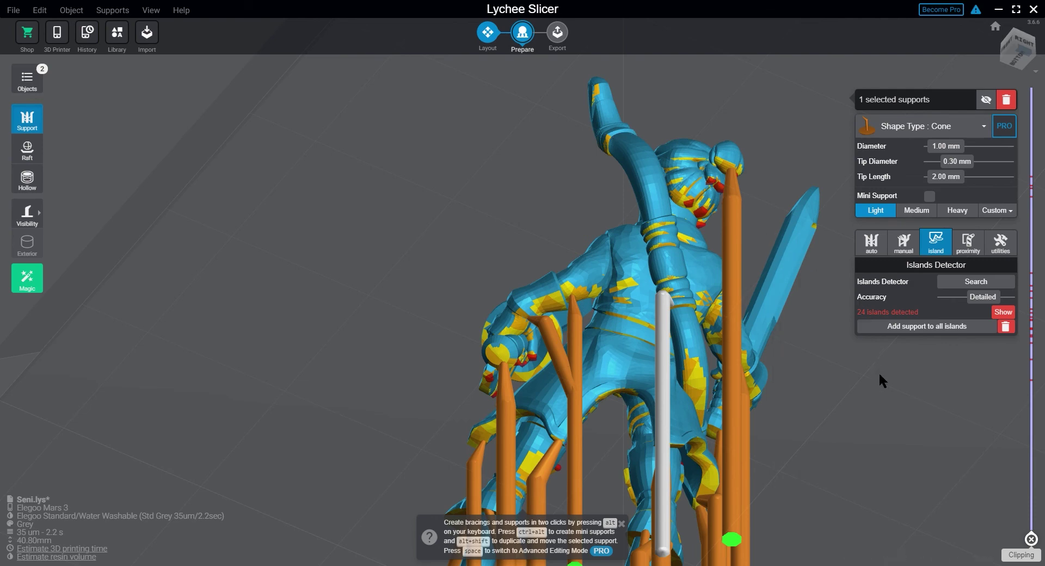
drag(879, 374, 907, 387)
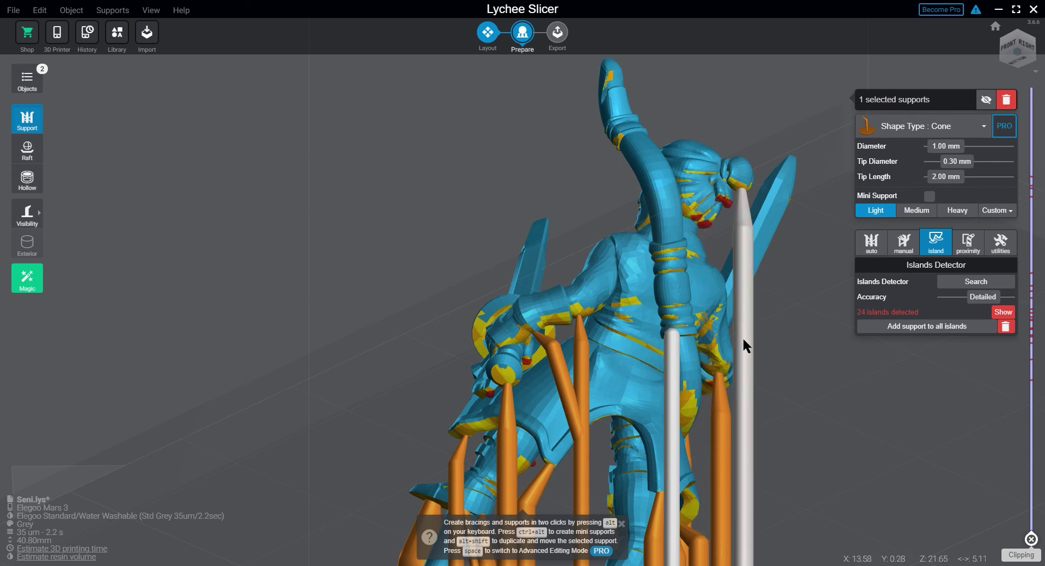
click(695, 223)
click(741, 355)
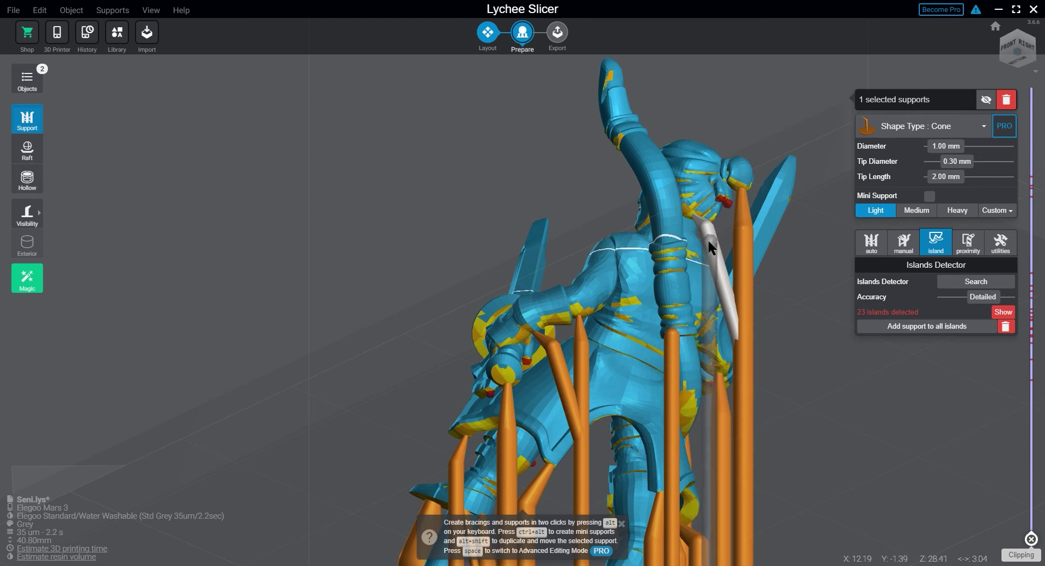
click(718, 198)
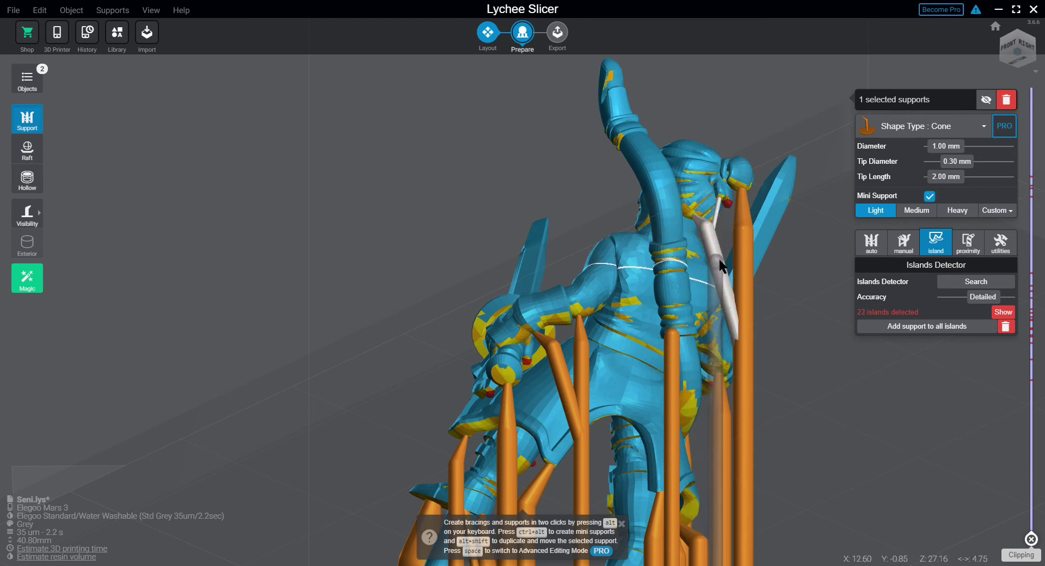
ctrl+alt+click(726, 205)
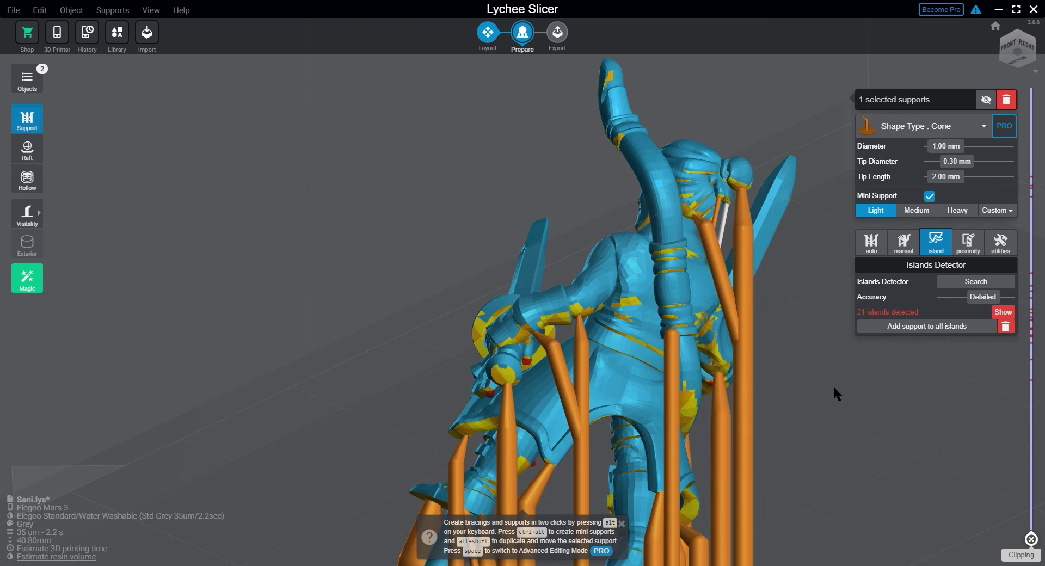
Branch light mini supports from the head's supports to the remaining islands under the hair and the ear.
right_drag(833, 384, 680, 413)
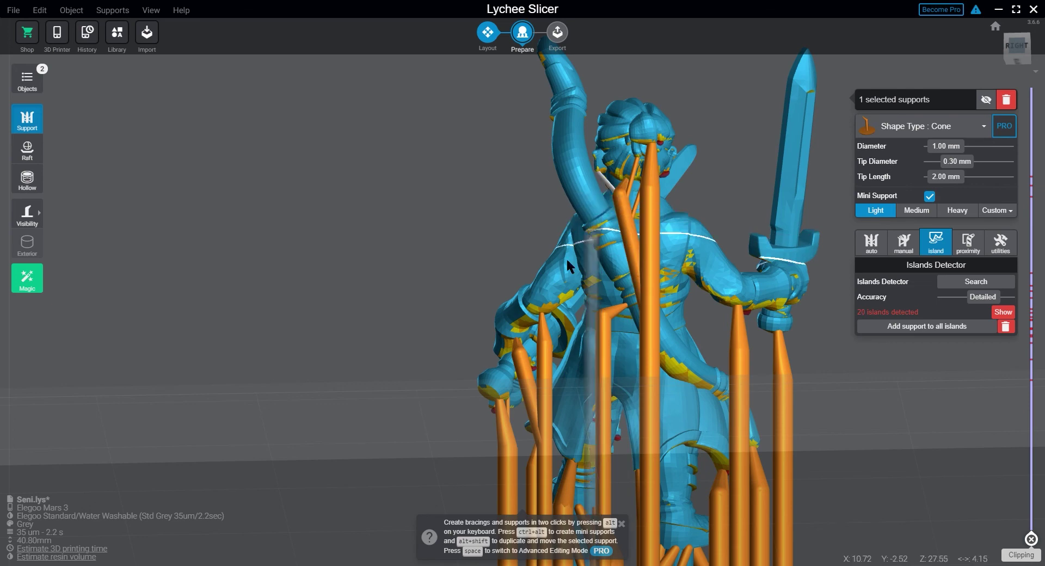
click(782, 424)
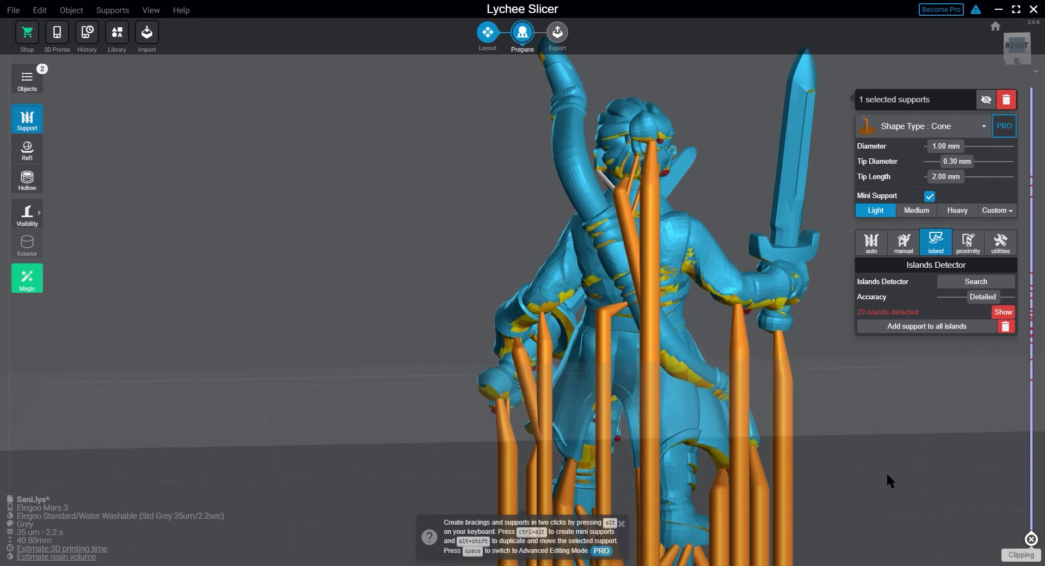
drag(886, 471, 195, 346)
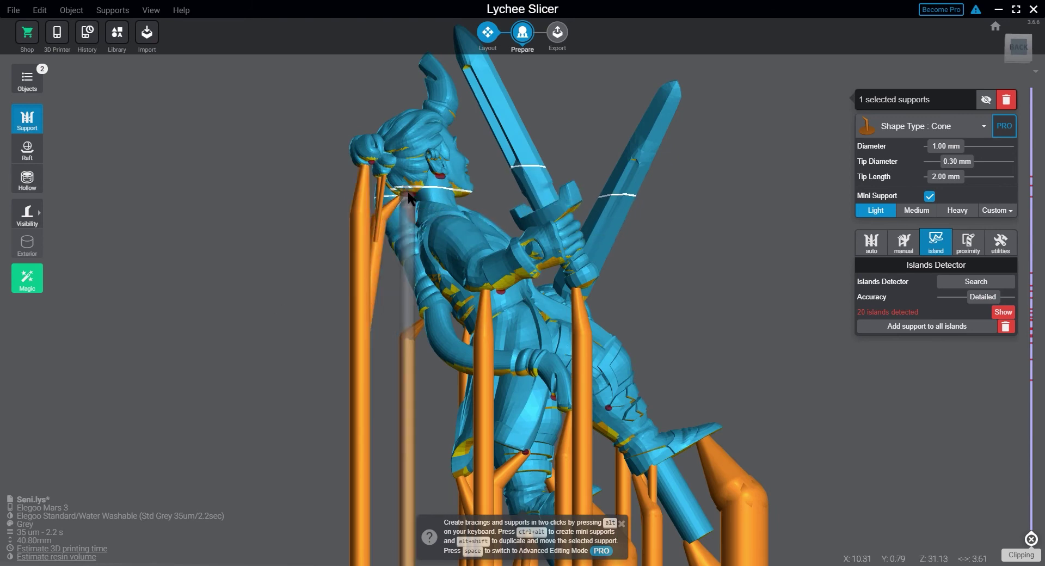
click(377, 244)
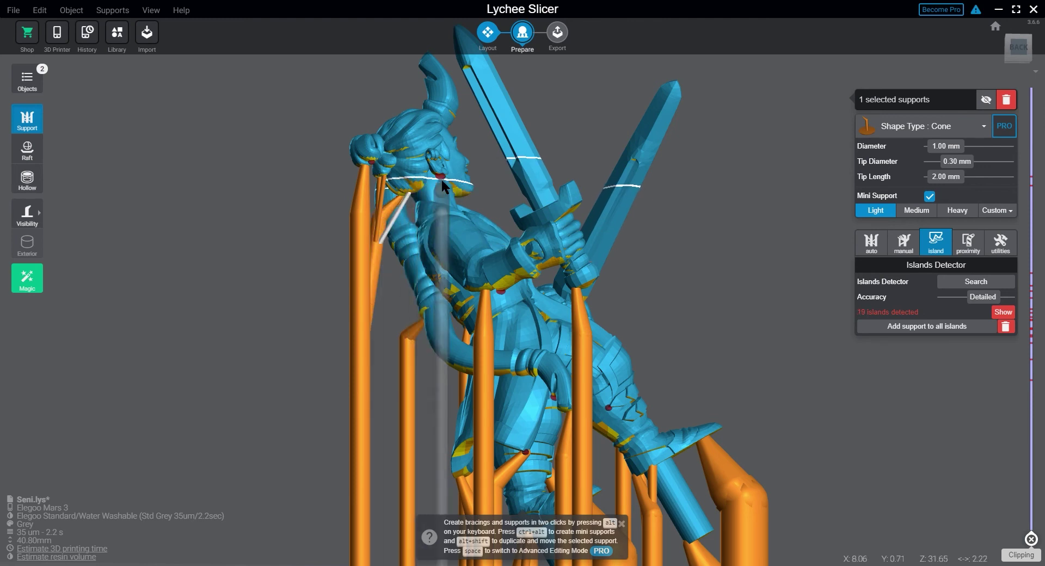
click(391, 227)
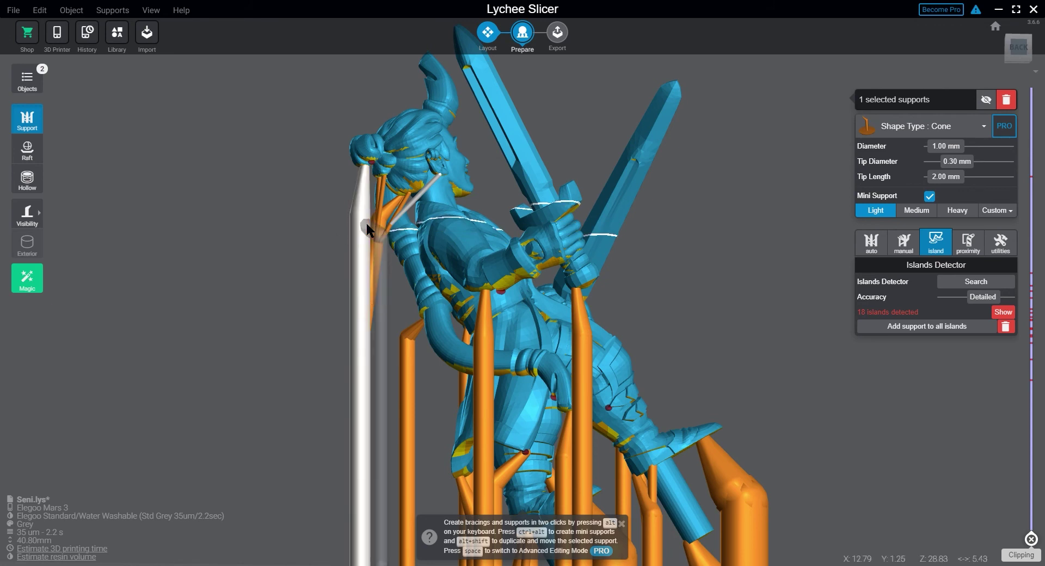
click(378, 170)
key(ctrl+alt)
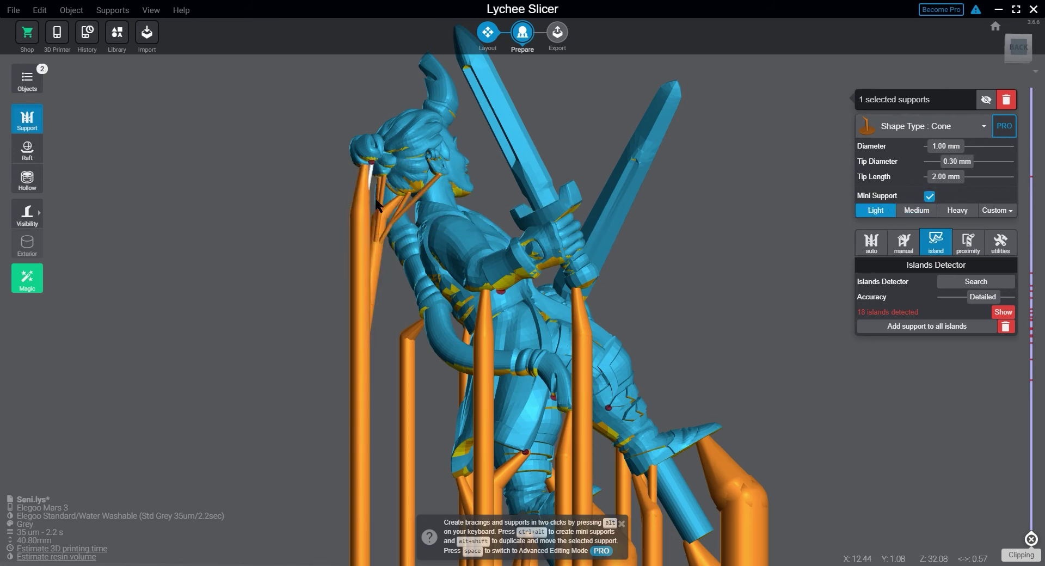
ctrl+alt+click(367, 184)
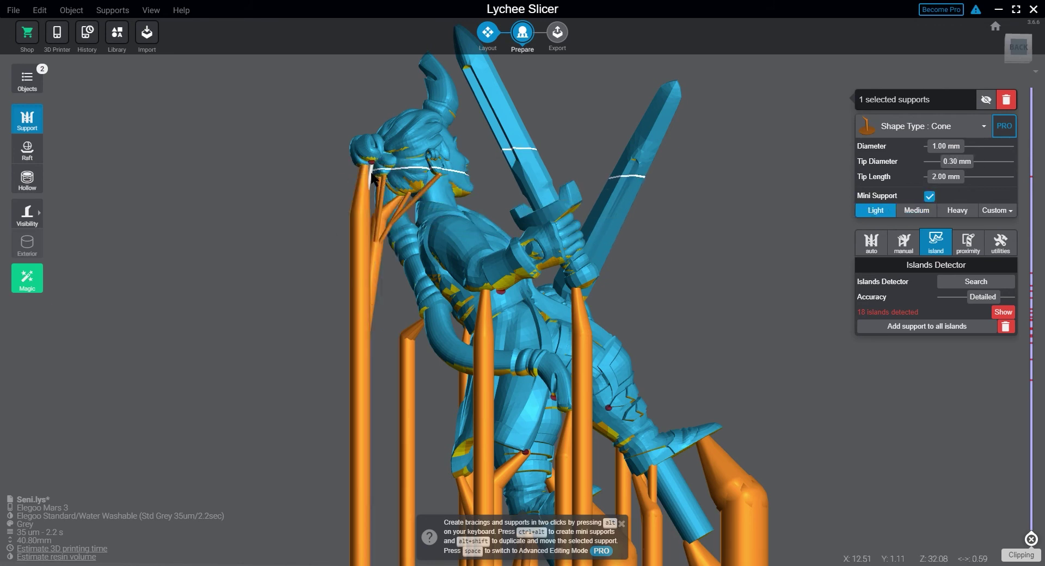
key(Delete)
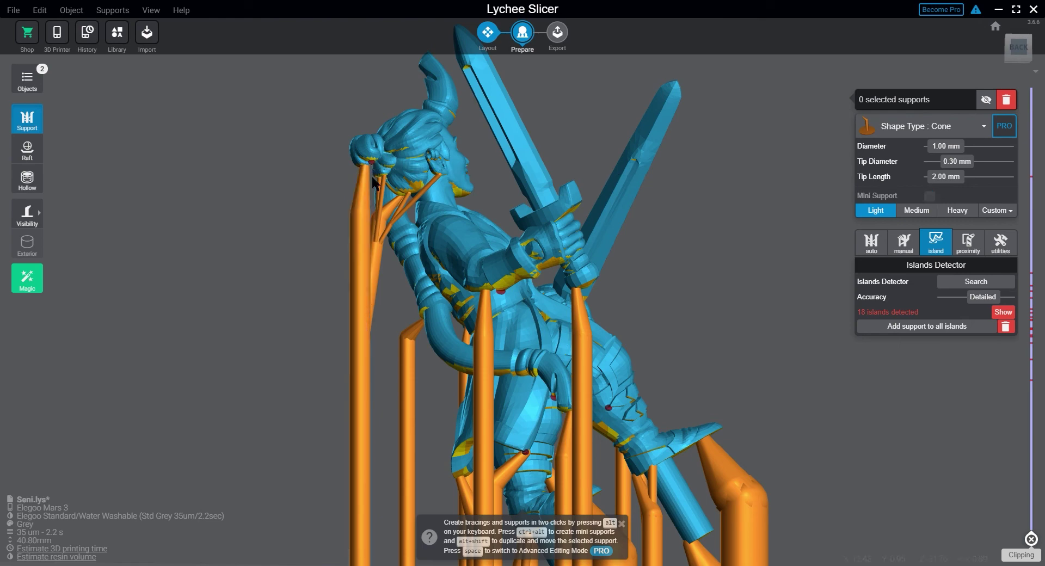
Branch a light mini support from the hair bun's pillar to the small island beside its tip under the bun.
right_drag(403, 253, 279, 277)
scroll(279, 278, up, 3)
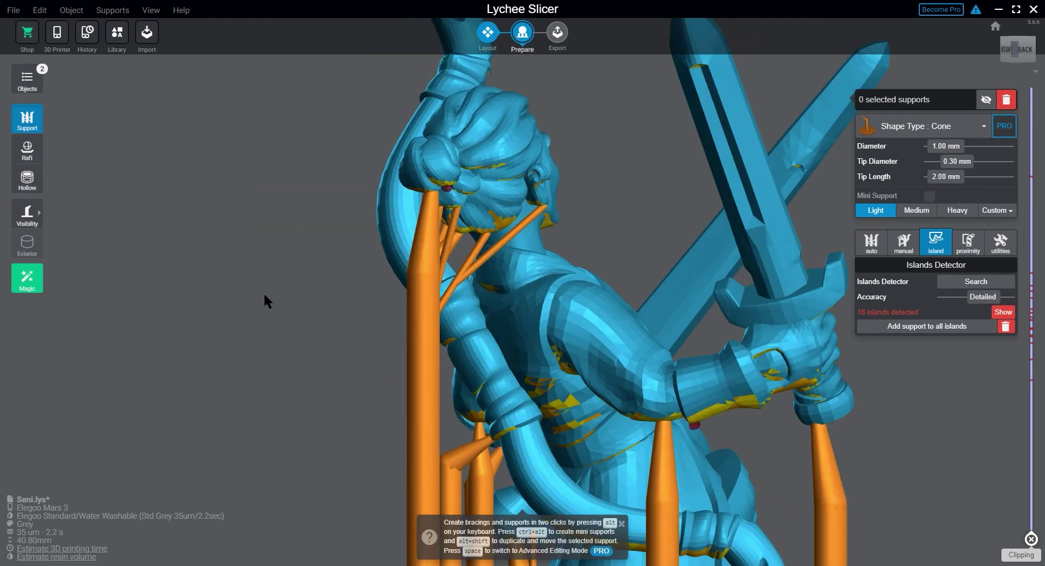
click(446, 187)
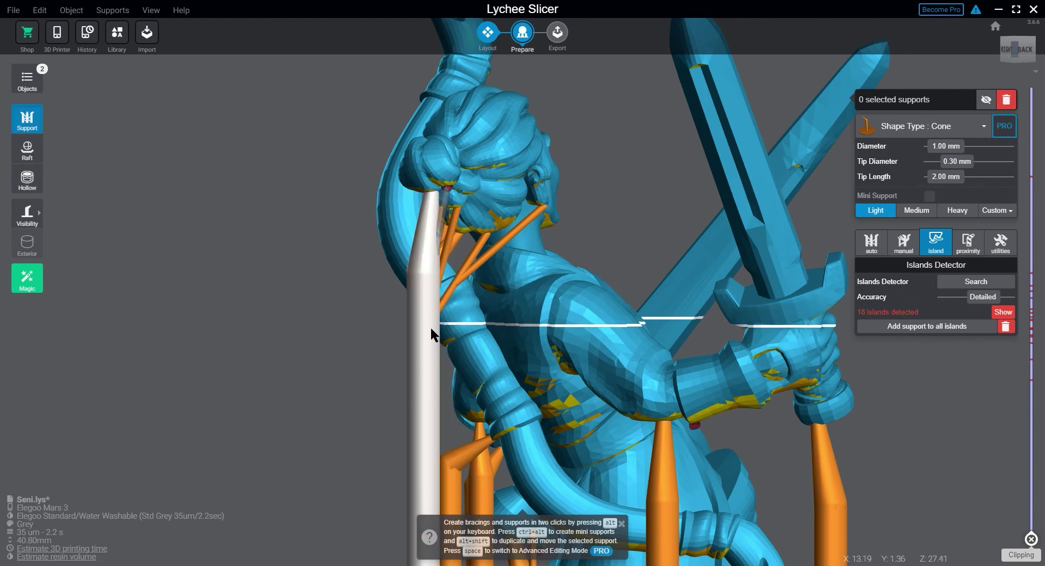
right_drag(313, 362, 228, 294)
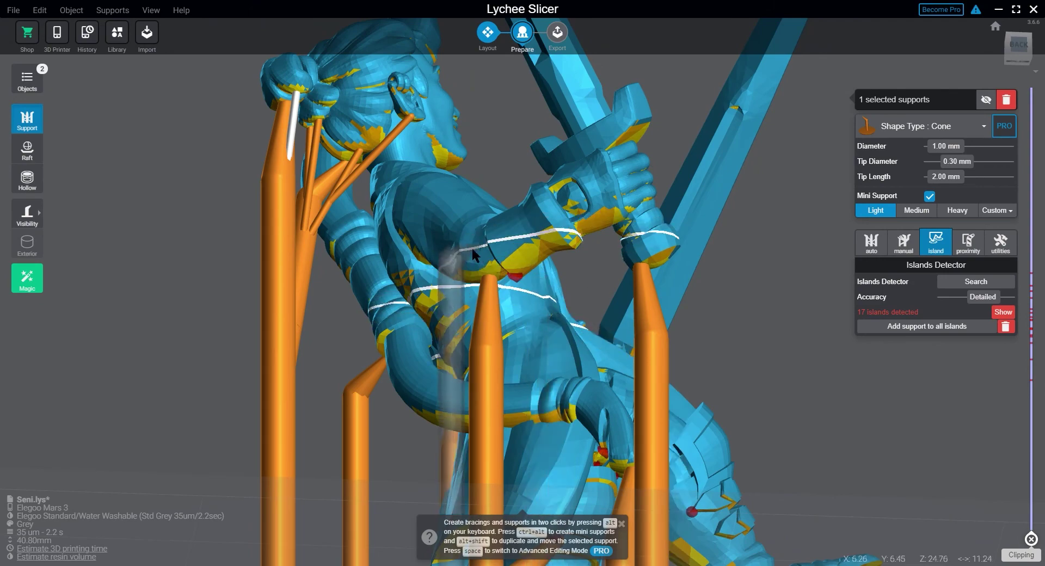
Branch light mini supports from the elbow's pillar to the island under the raised sword arm and to a second point along that forearm.
right_drag(170, 247, 194, 201)
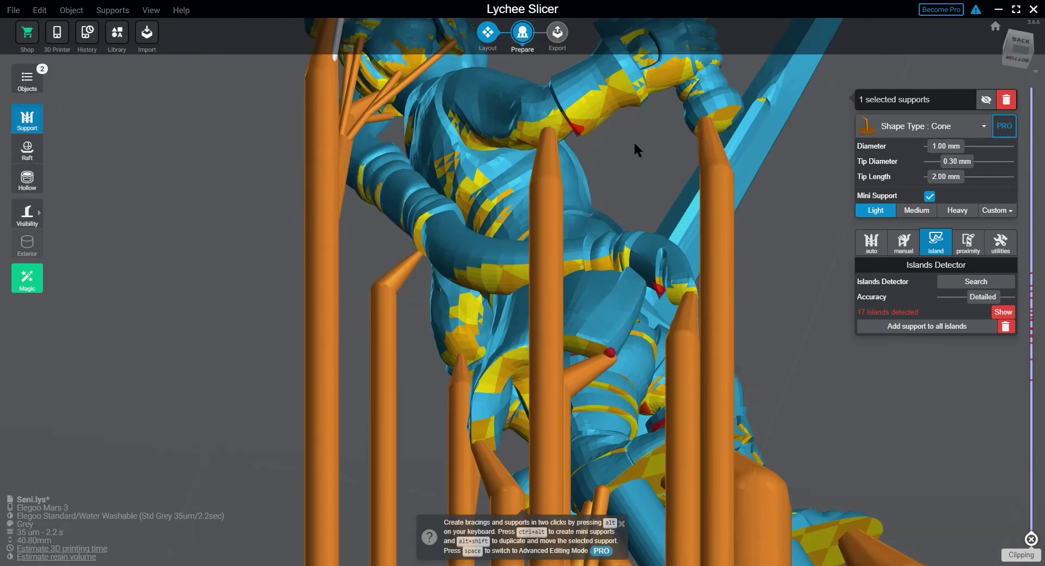
click(577, 130)
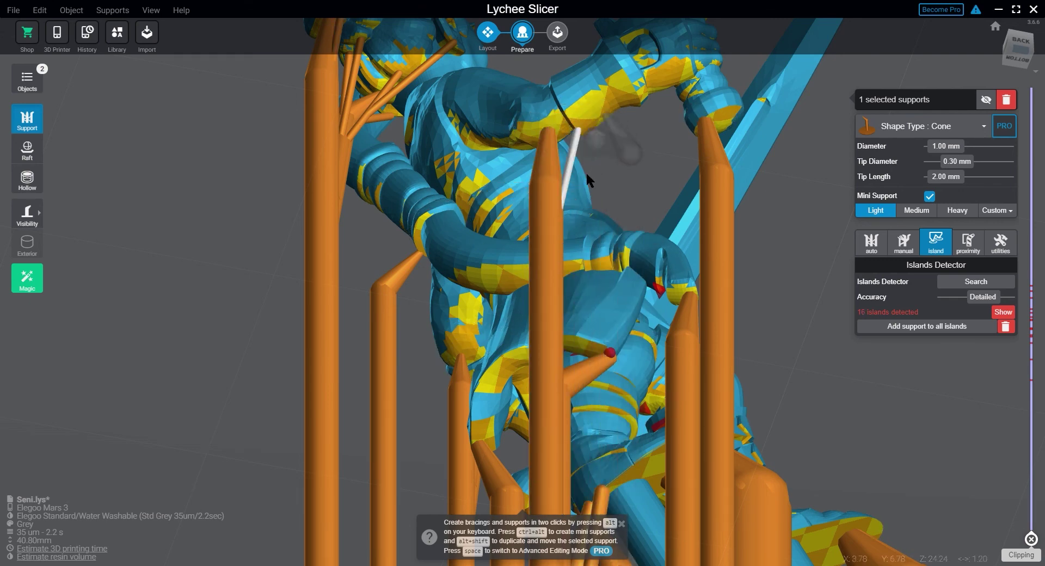
click(556, 224)
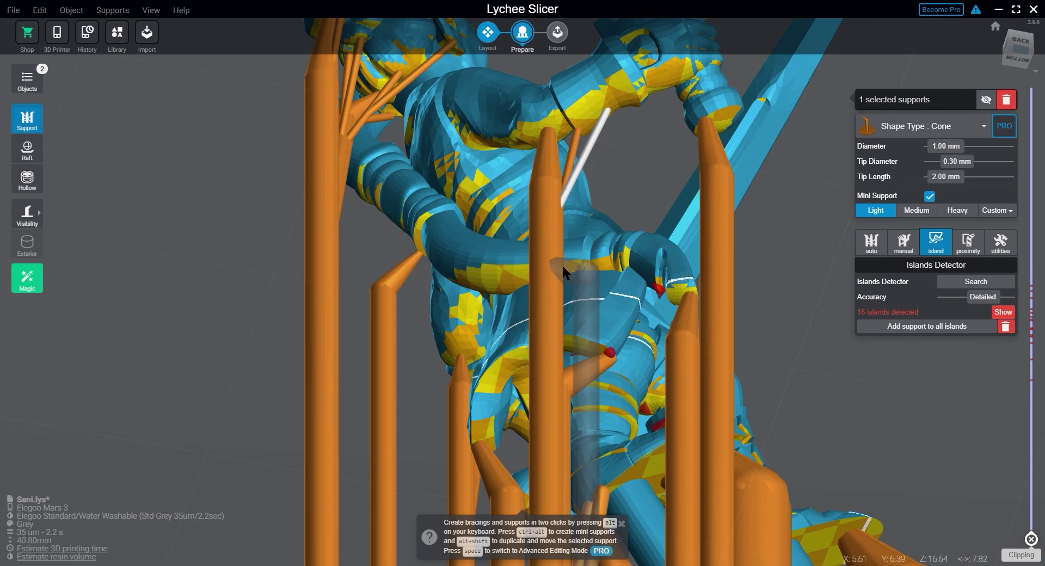
right_drag(158, 348, 329, 311)
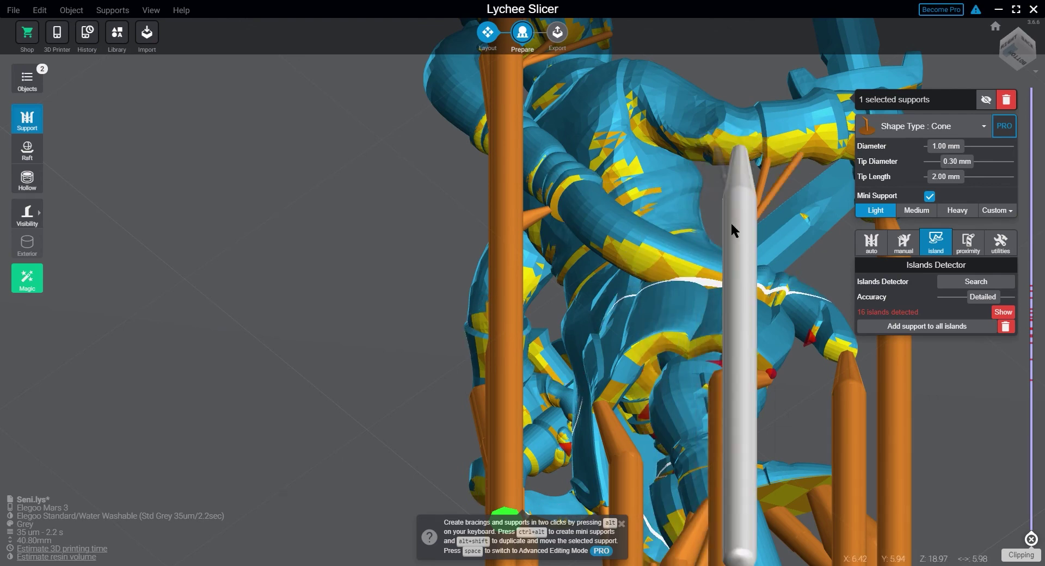
drag(229, 290, 183, 286)
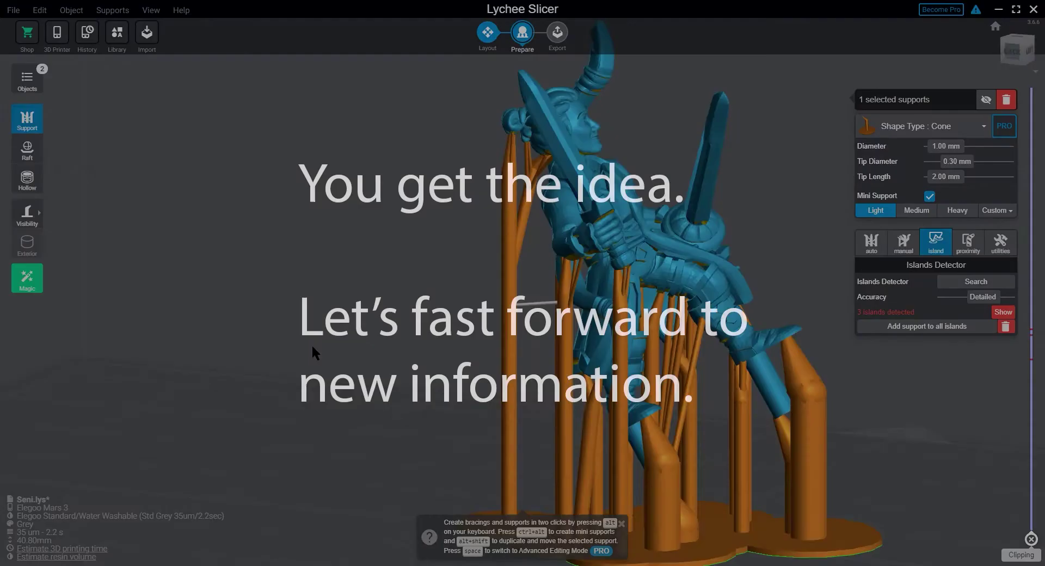
Select all of the body's supports, add bracings between them and open the raft settings.
mouse_move(311, 354)
mouse_down()
mouse_move(303, 408)
mouse_move(301, 341)
mouse_up()
scroll(614, 432, down, 2)
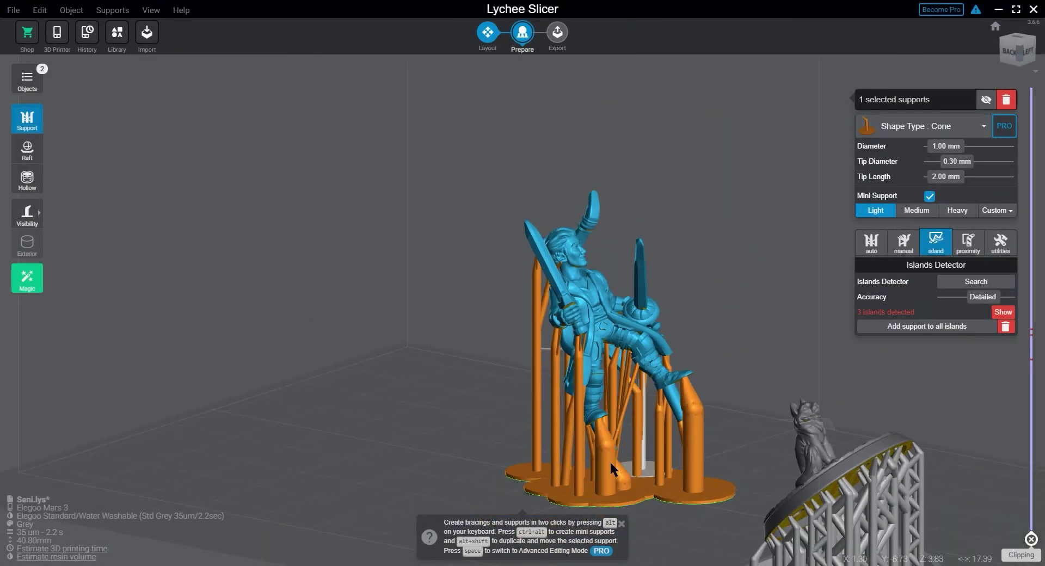
drag(460, 337, 673, 492)
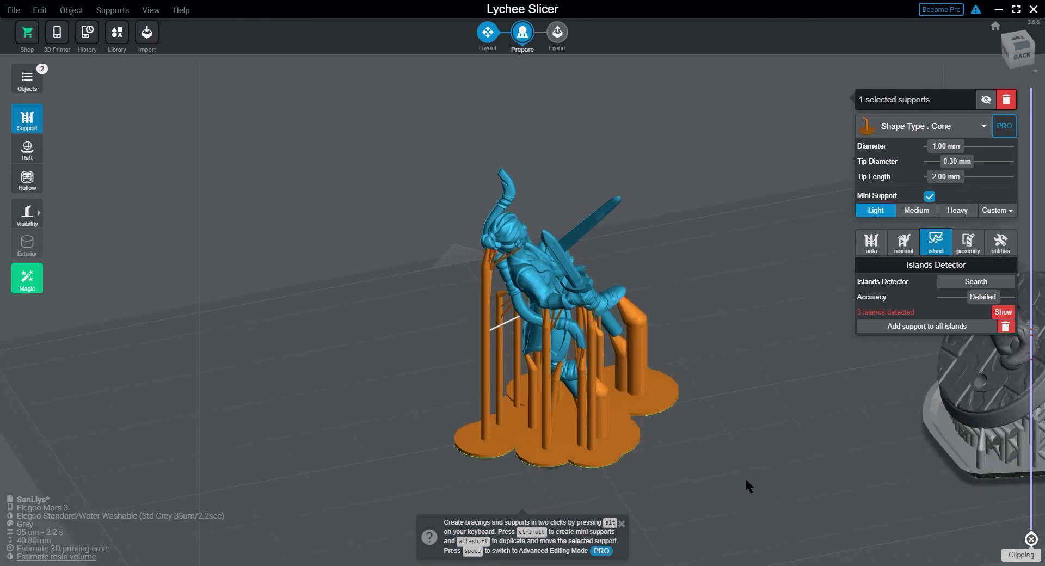
drag(827, 490, 323, 117)
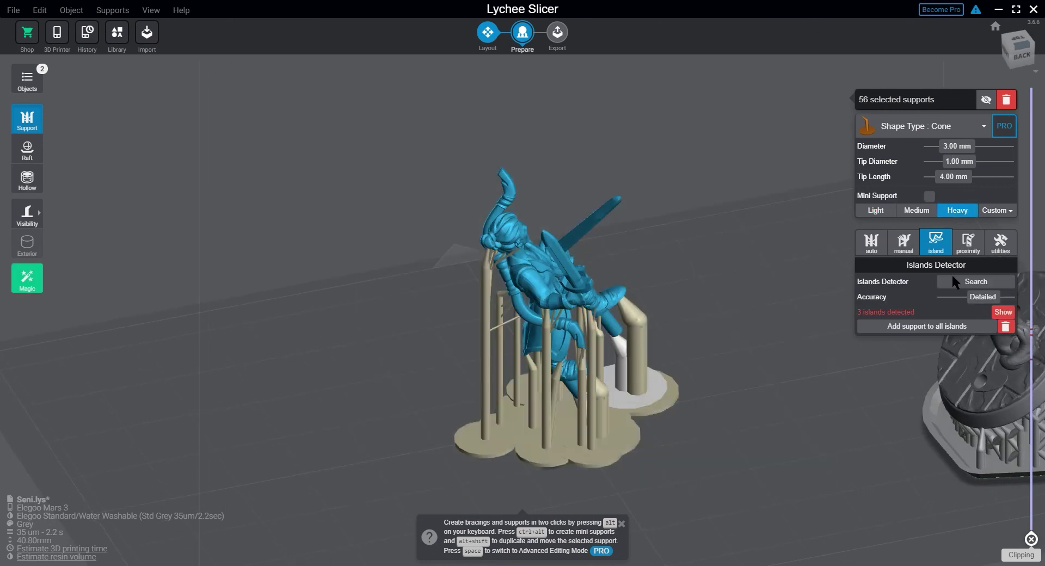
click(909, 240)
click(966, 314)
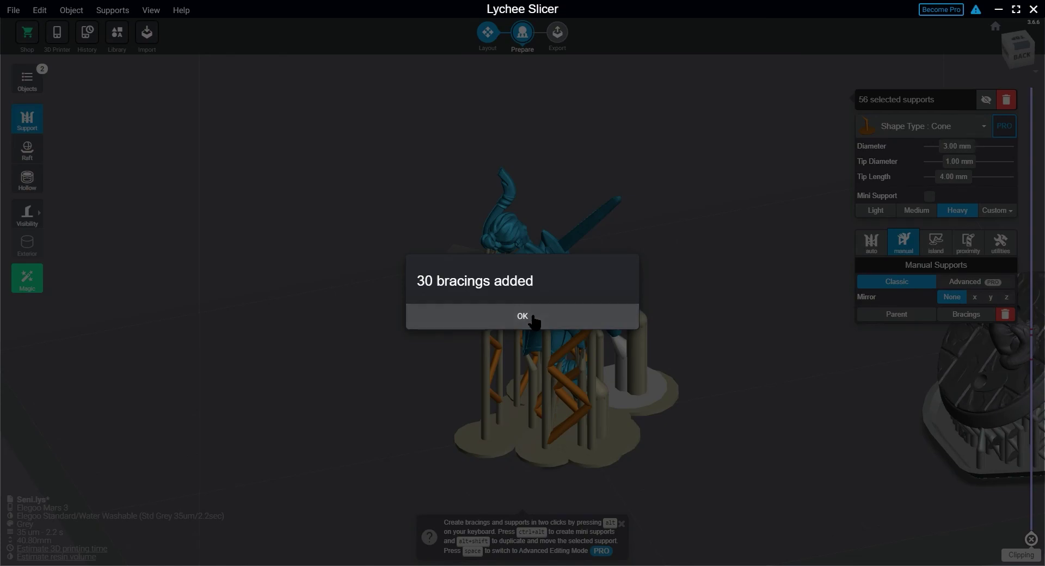
click(523, 317)
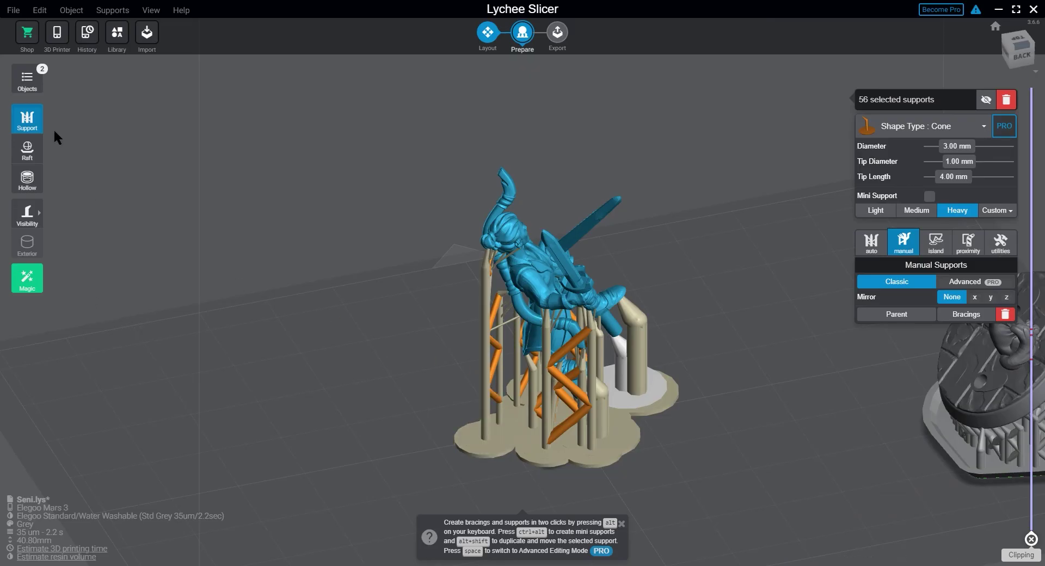
click(27, 152)
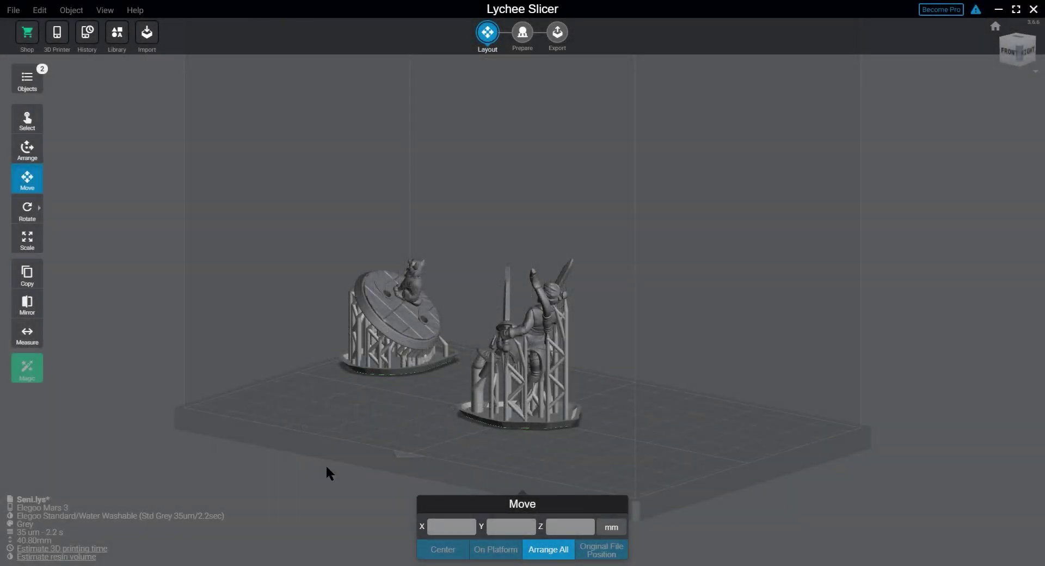
Duplicate the cat base with the number of copies set to 2, without auto arrange.
right_drag(380, 445, 441, 509)
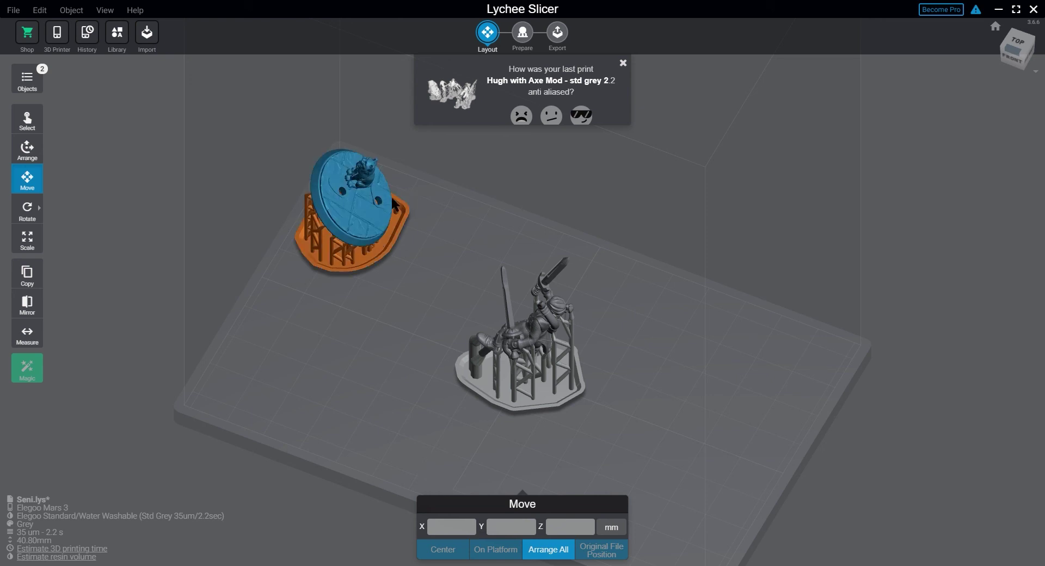
click(356, 227)
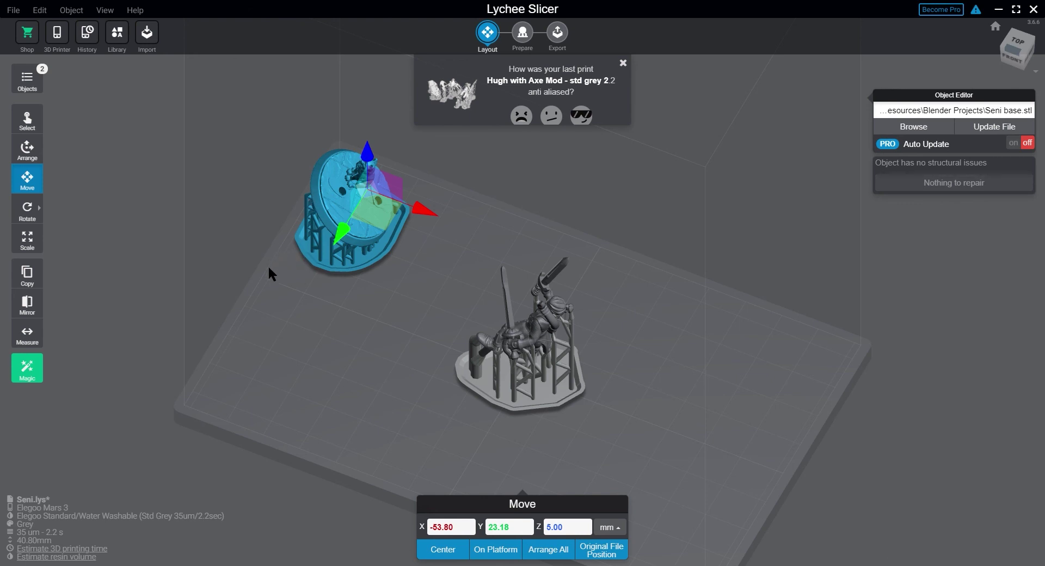
click(37, 280)
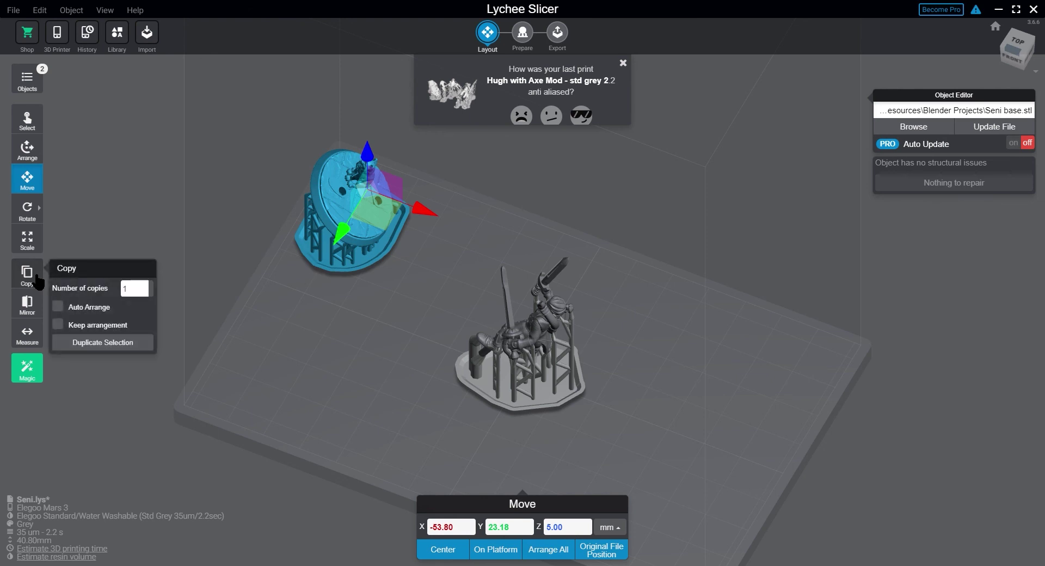
click(144, 288)
click(122, 344)
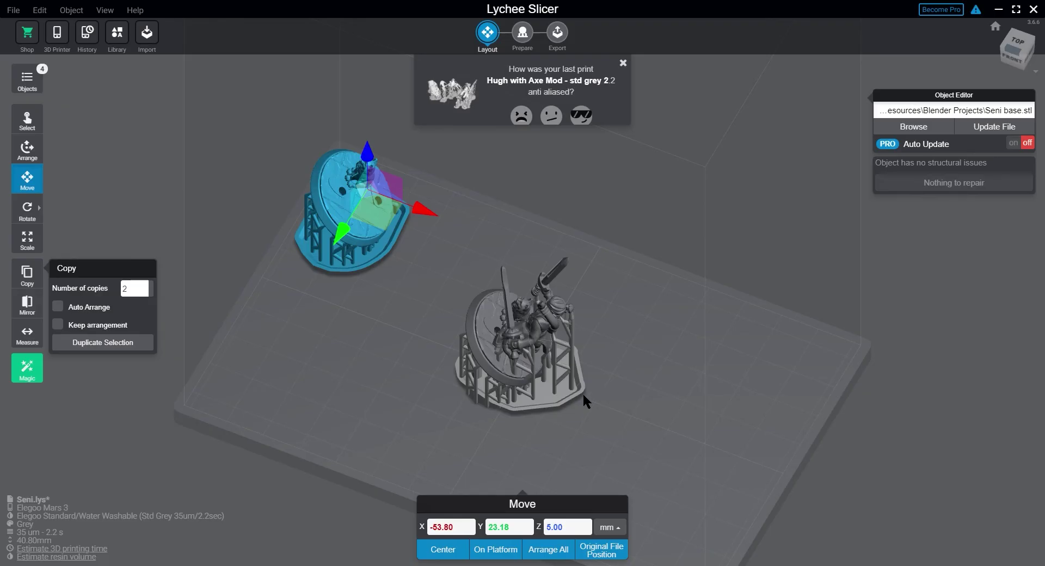
Duplicate the supported body with 2 copies and arrange all models on the build plate.
click(566, 385)
click(566, 385)
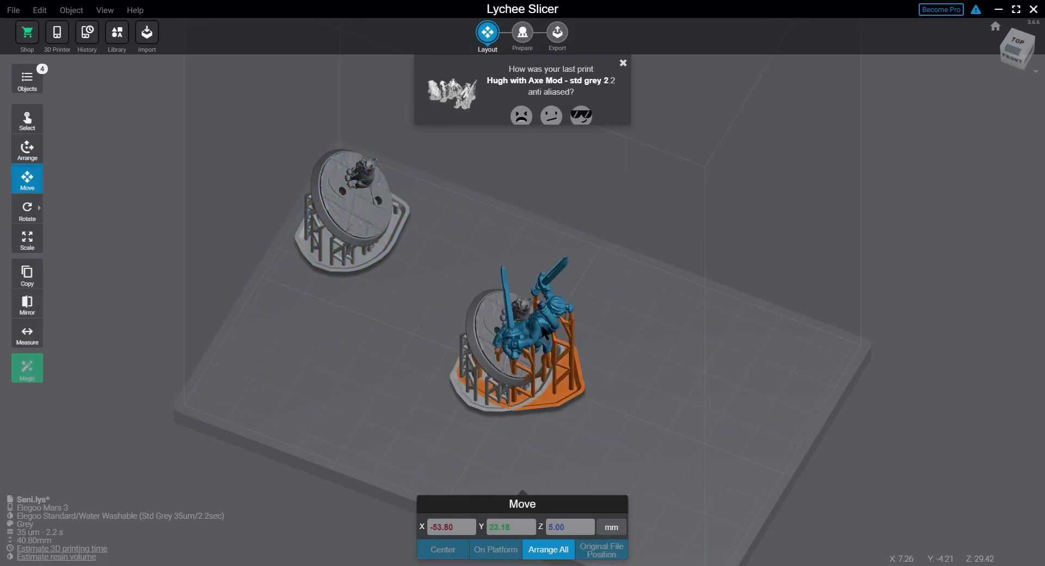
click(28, 274)
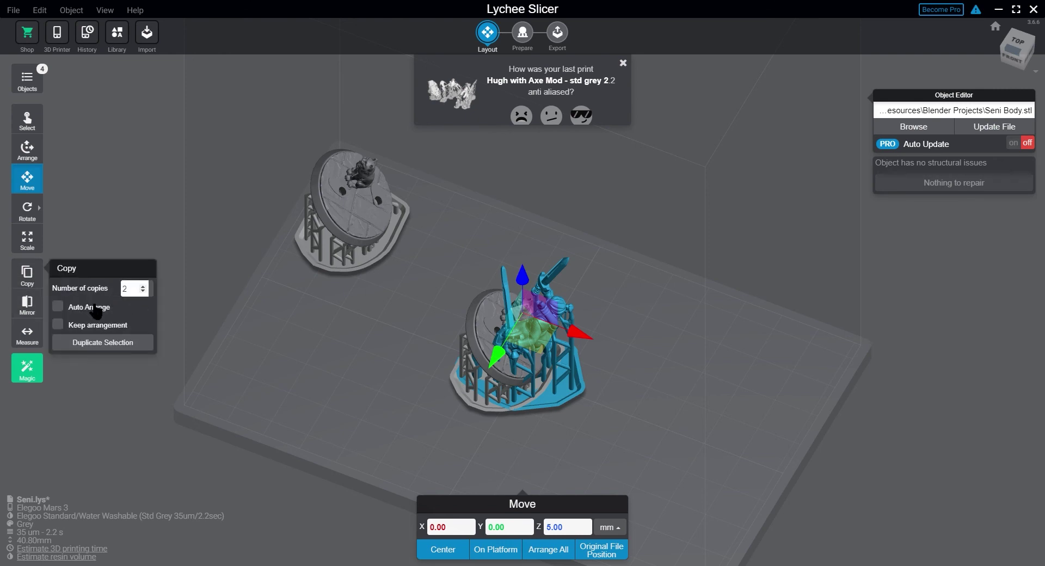
click(102, 347)
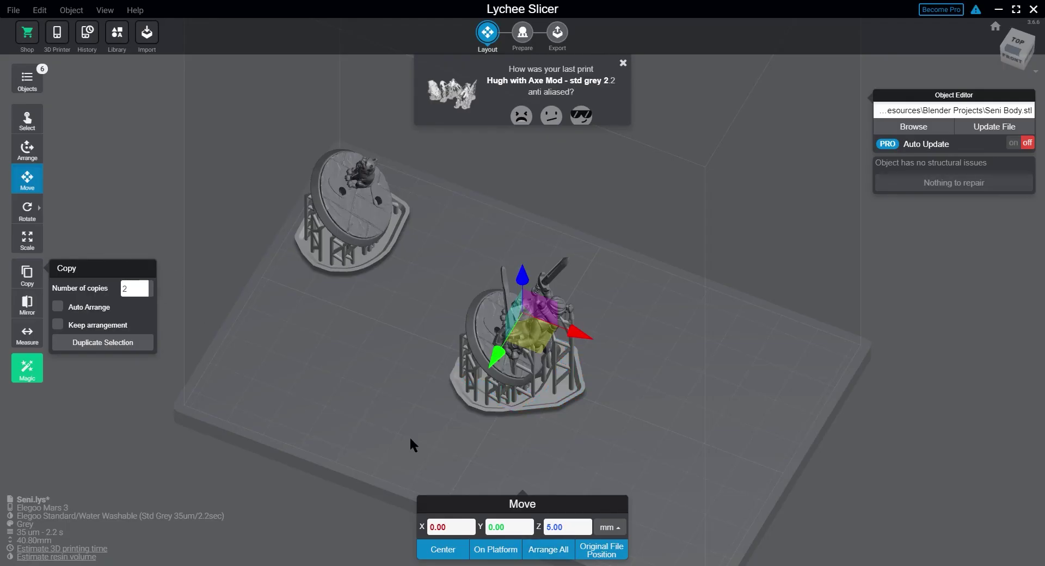
click(555, 549)
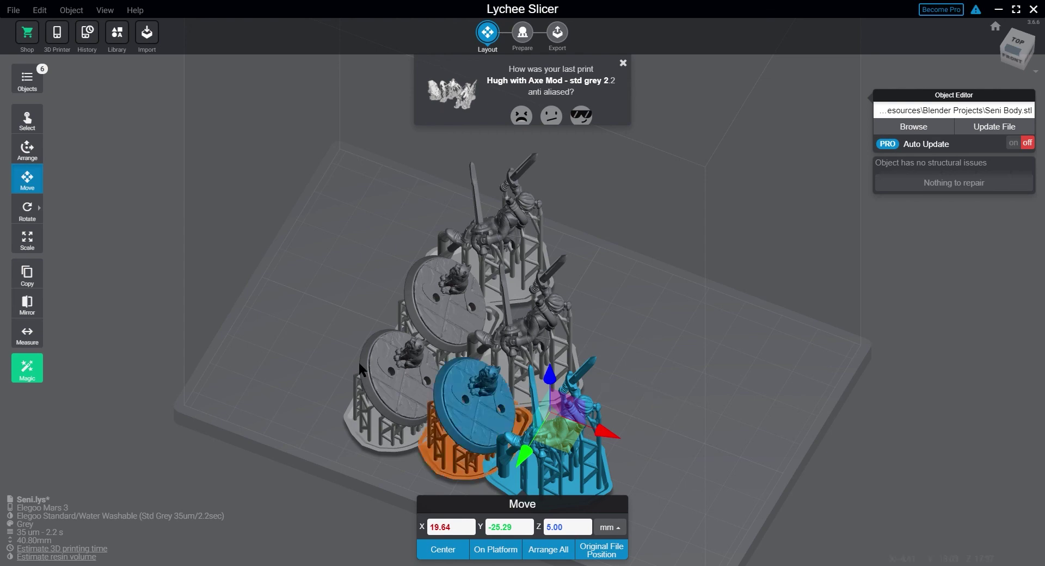
Move the three bodies into a spaced row along the rear of the build plate.
key(1)
drag(347, 330, 336, 407)
drag(434, 252, 326, 286)
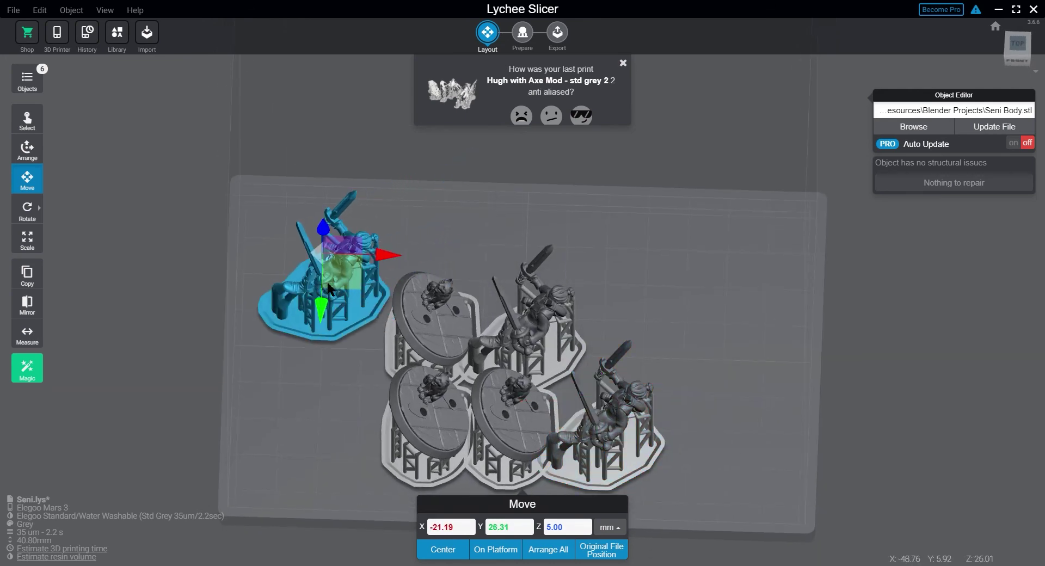
drag(544, 332, 548, 280)
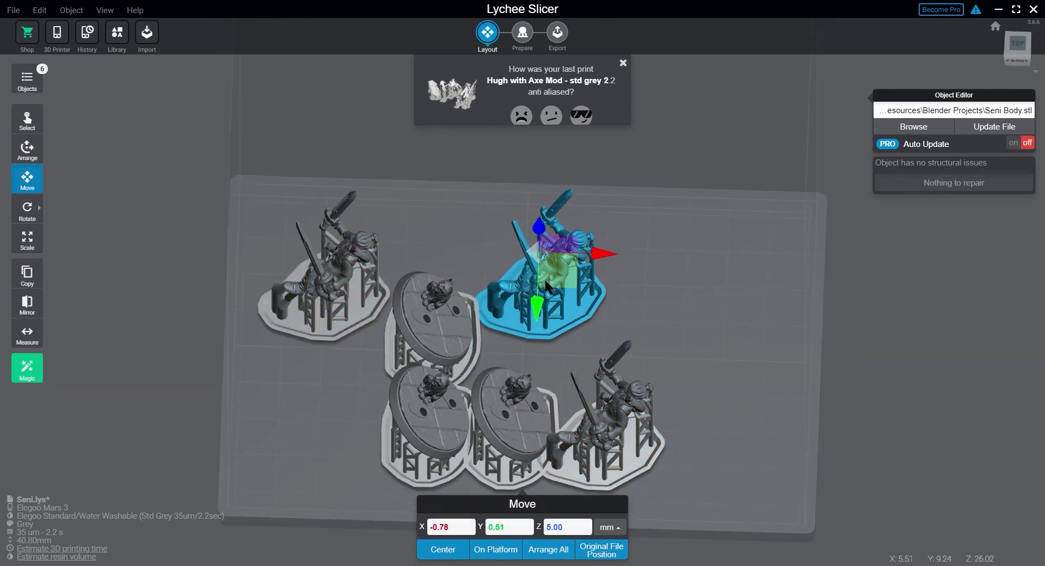
drag(623, 422, 705, 263)
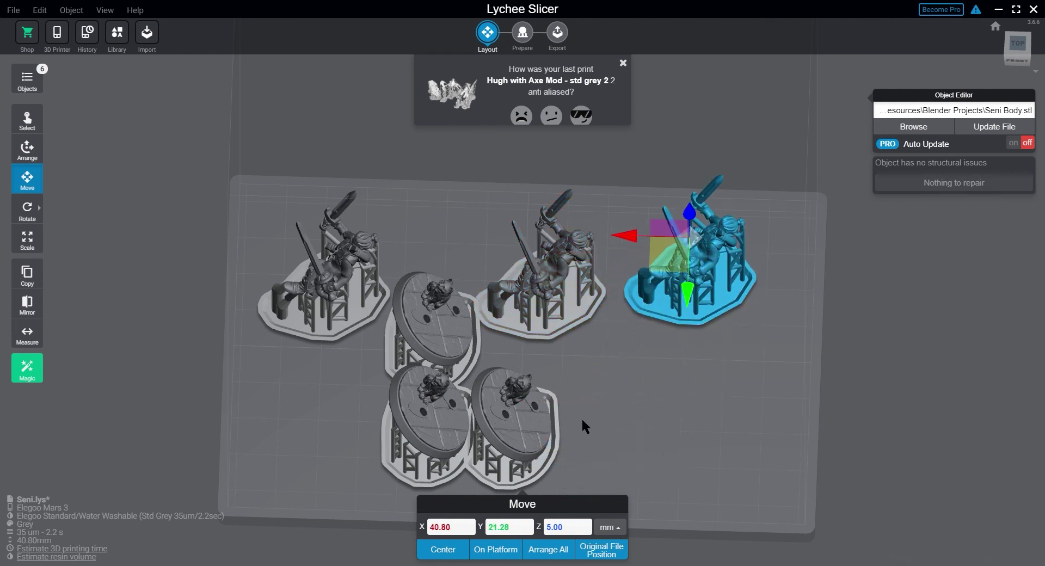
Move the three cat bases into a row along the front of the build plate, one in front of each body.
drag(509, 430, 686, 422)
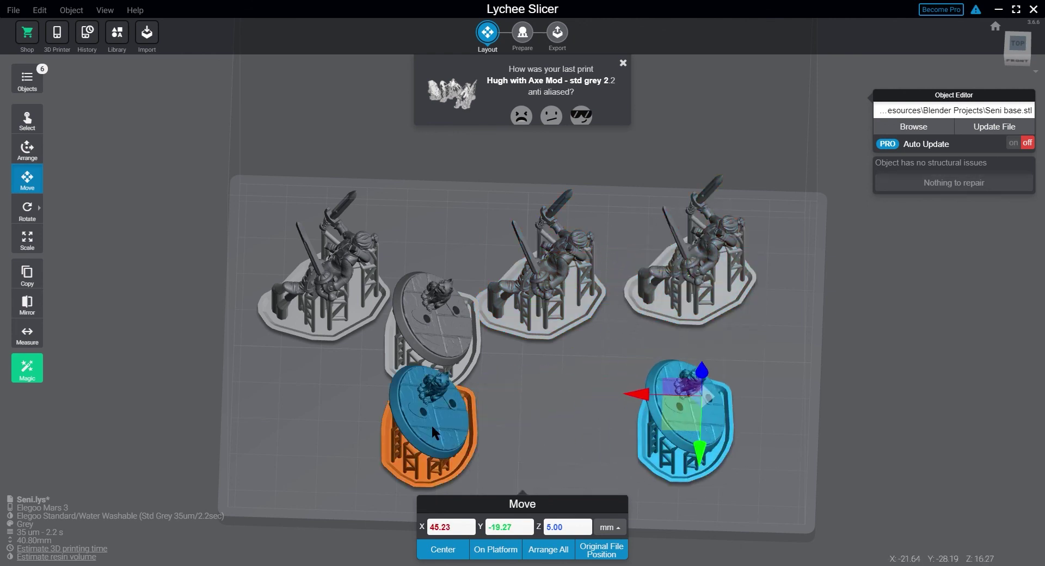
drag(431, 423, 567, 420)
drag(440, 334, 308, 420)
Fine-tune the positions of the three bodies and the two outer cat bases to even out both rows within the plate edges.
drag(339, 293, 337, 280)
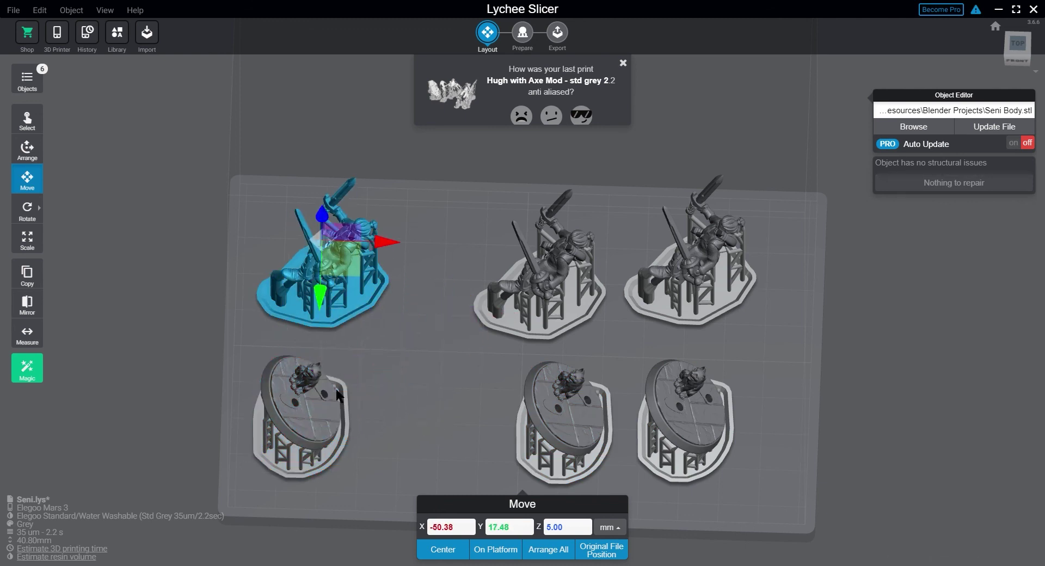
drag(348, 440, 366, 443)
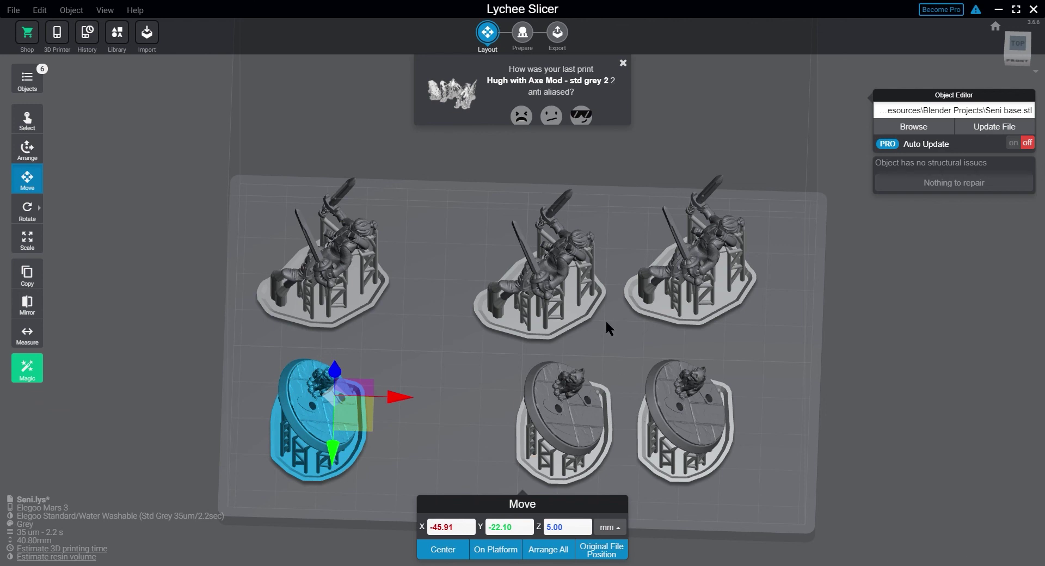
drag(589, 281, 593, 278)
drag(706, 258, 735, 272)
drag(689, 407, 717, 420)
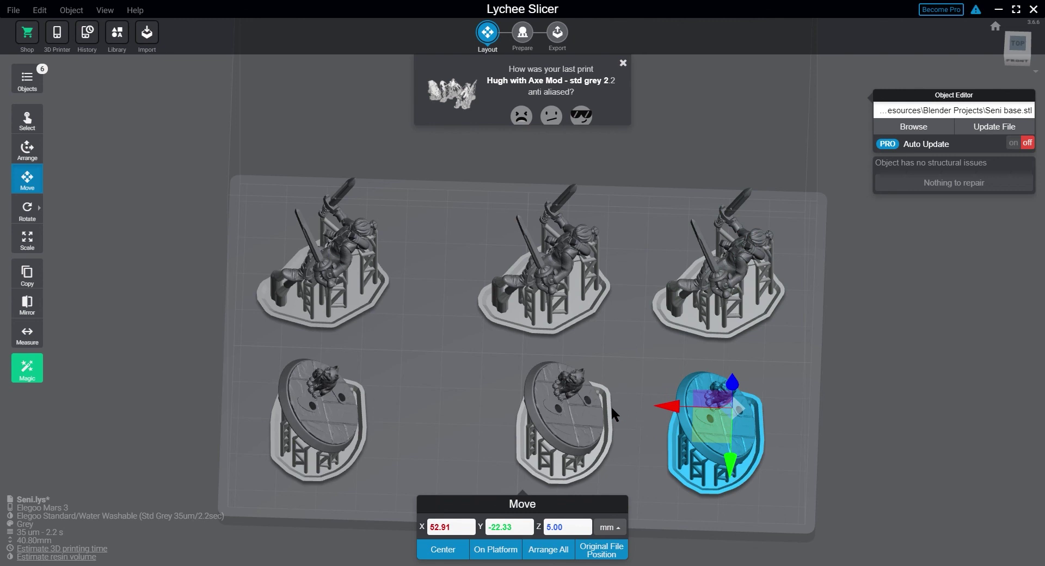
Go to the export stage and change the Elegoo Mars 3's resin to Siraya Tech Fast Smoky 2.2 at 35um.
click(559, 34)
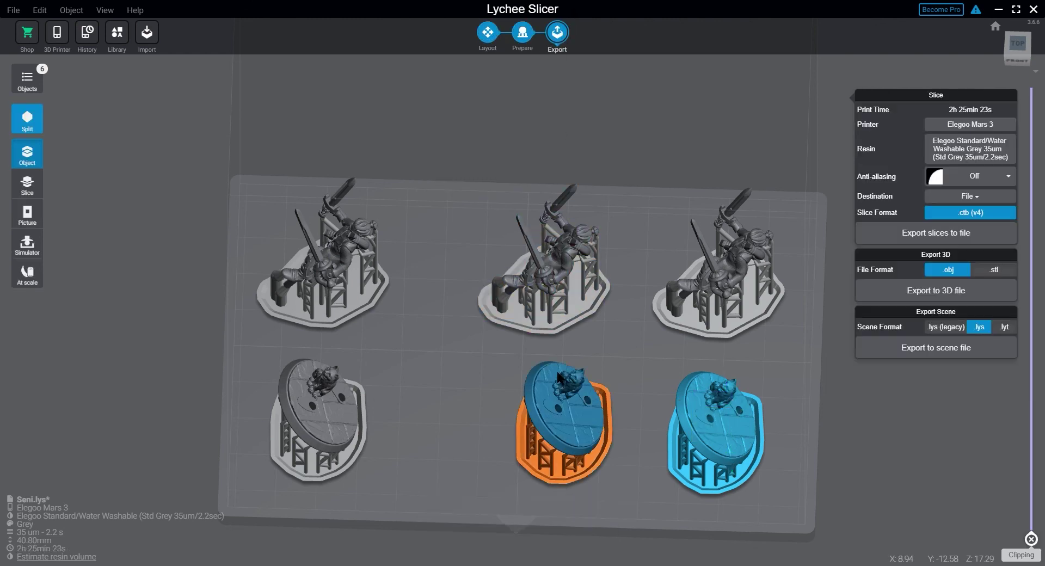
click(967, 126)
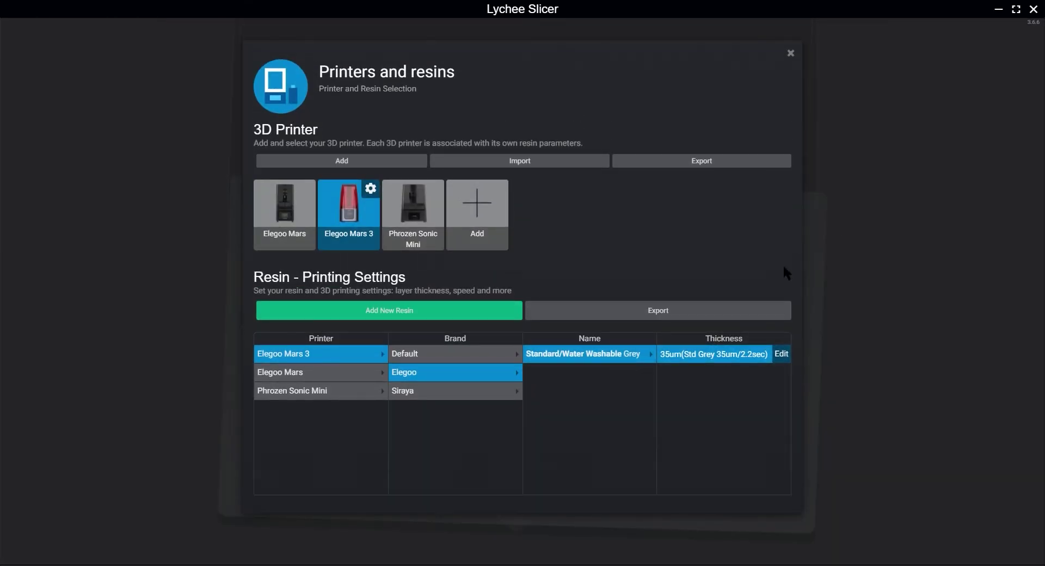
click(434, 393)
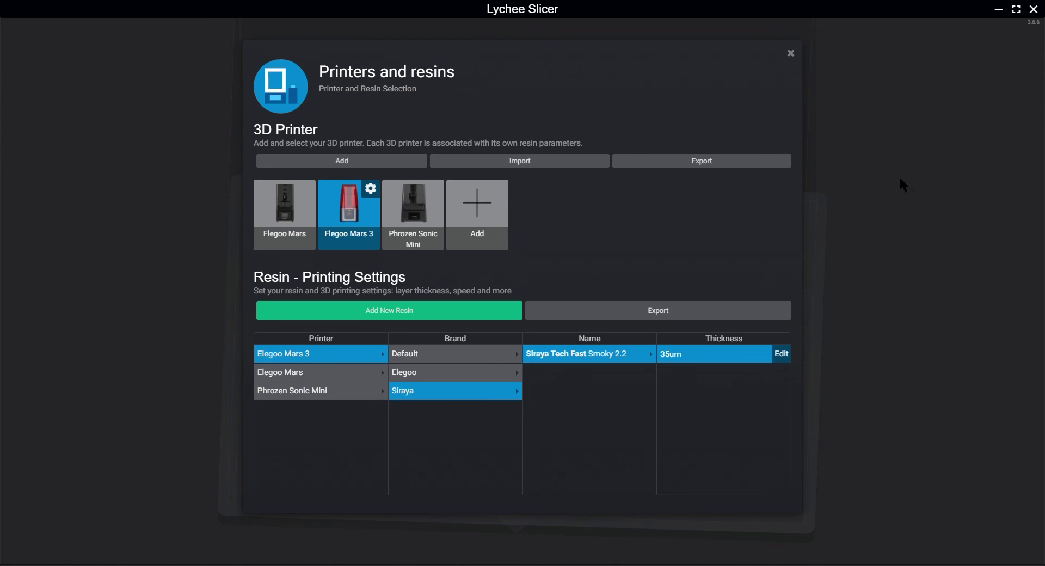
click(791, 53)
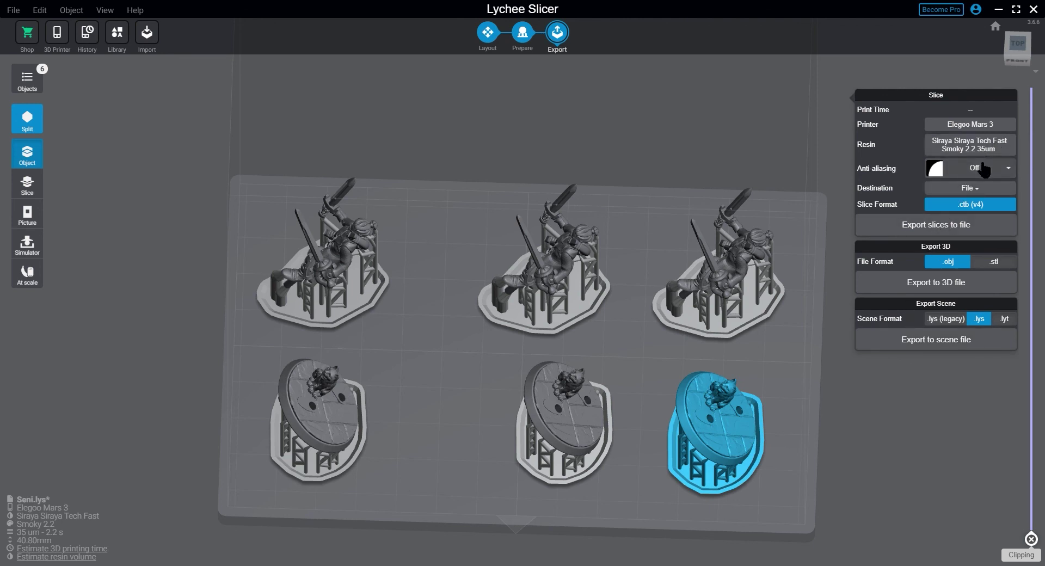
Export the slices to a .ctb (v4) file with anti-aliasing off, continuing past the advertisement.
click(960, 229)
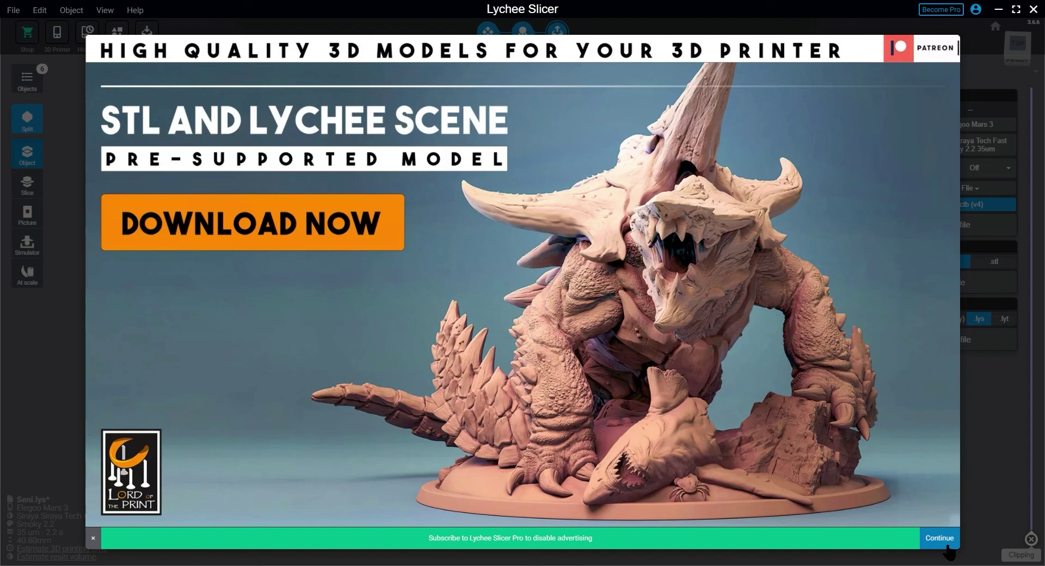
click(940, 538)
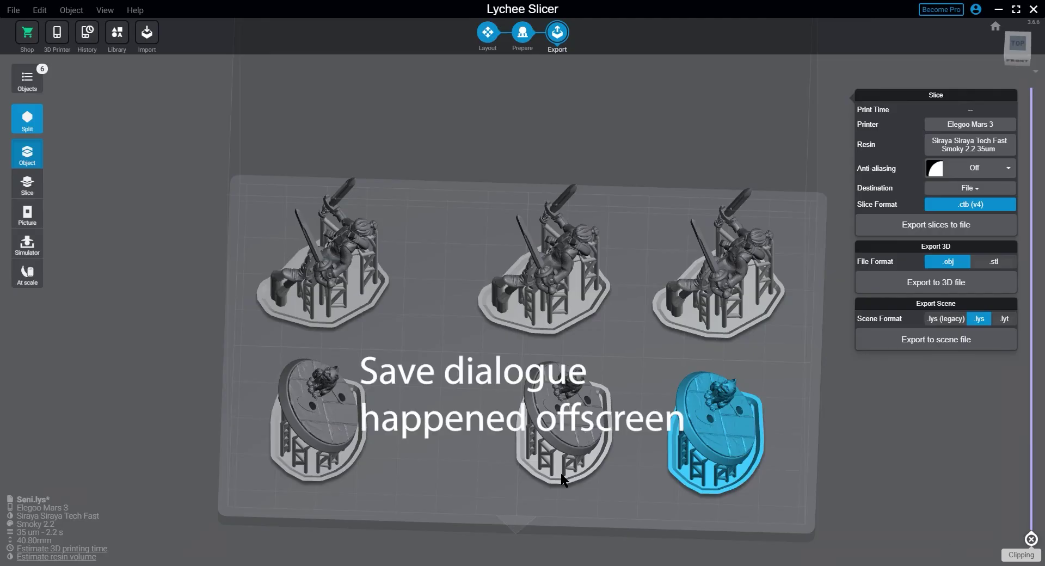